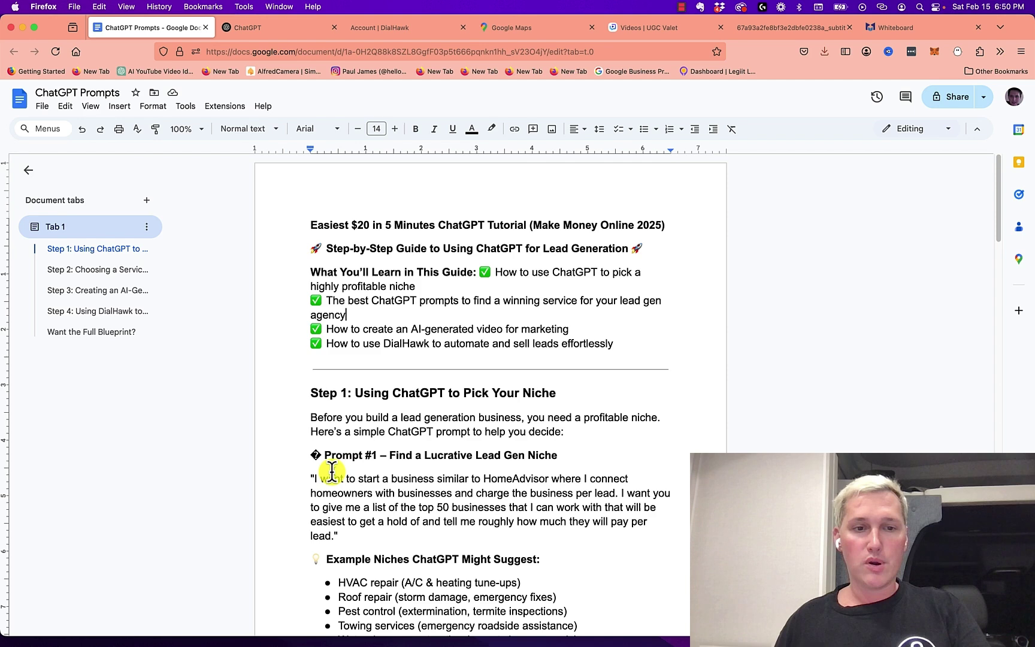
# Copy the Prompt #1 paragraph that asks for HomeAdvisor-style businesses to sell leads to
pyautogui.moveTo(315, 478); pyautogui.dragTo(323, 537)
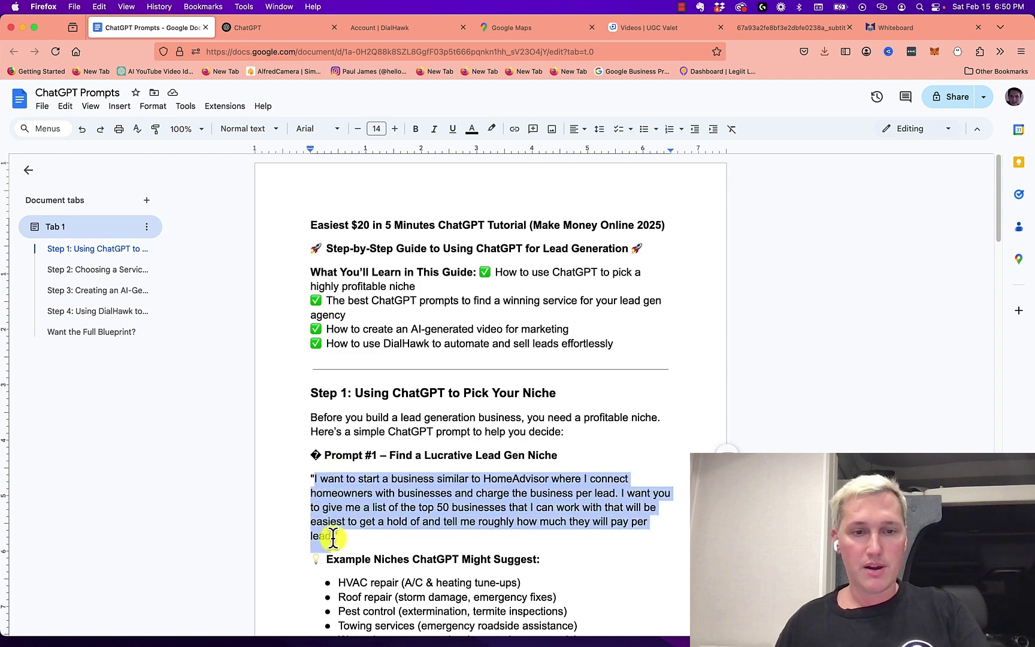
pyautogui.rightClick(345, 508)
pyautogui.click(384, 235)
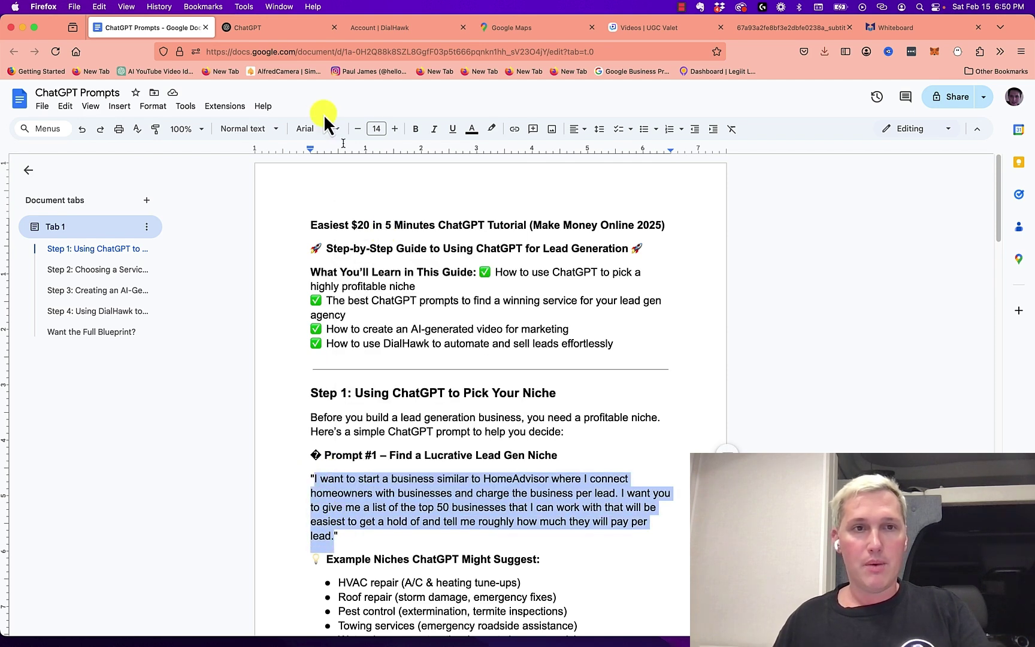
# Paste the copied Prompt #1 text into ChatGPT and send it
pyautogui.click(257, 27)
pyautogui.rightClick(395, 332)
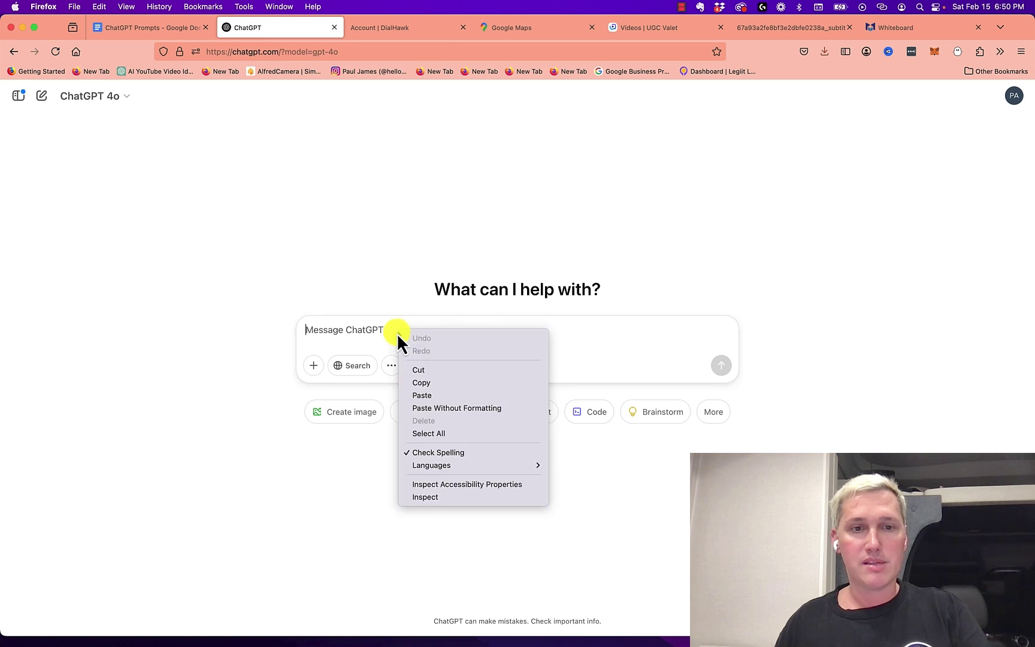
pyautogui.click(438, 395)
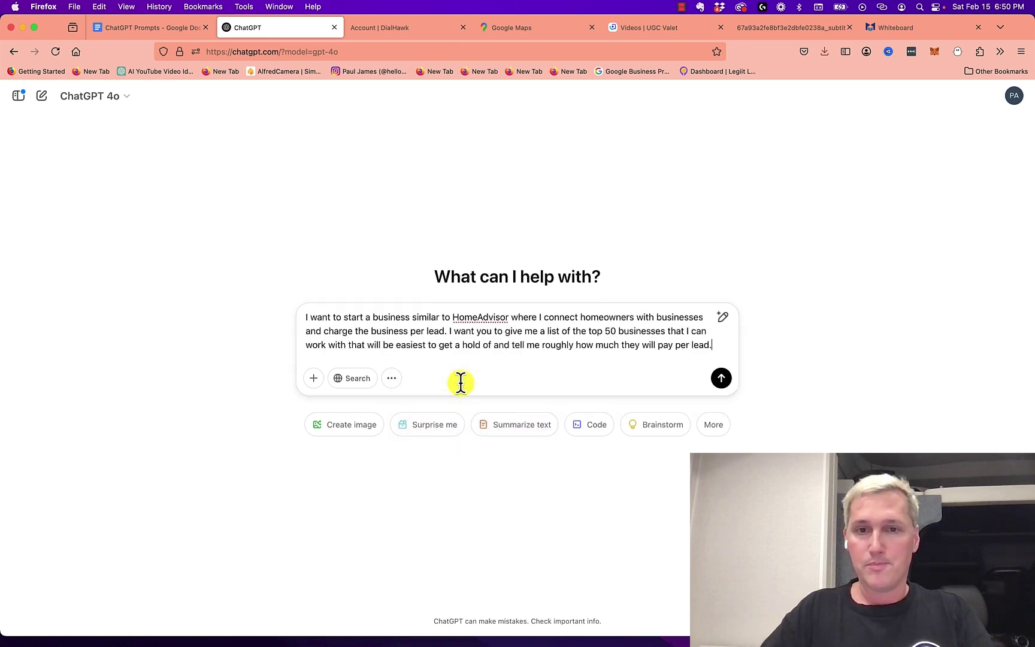
pyautogui.press('Return')
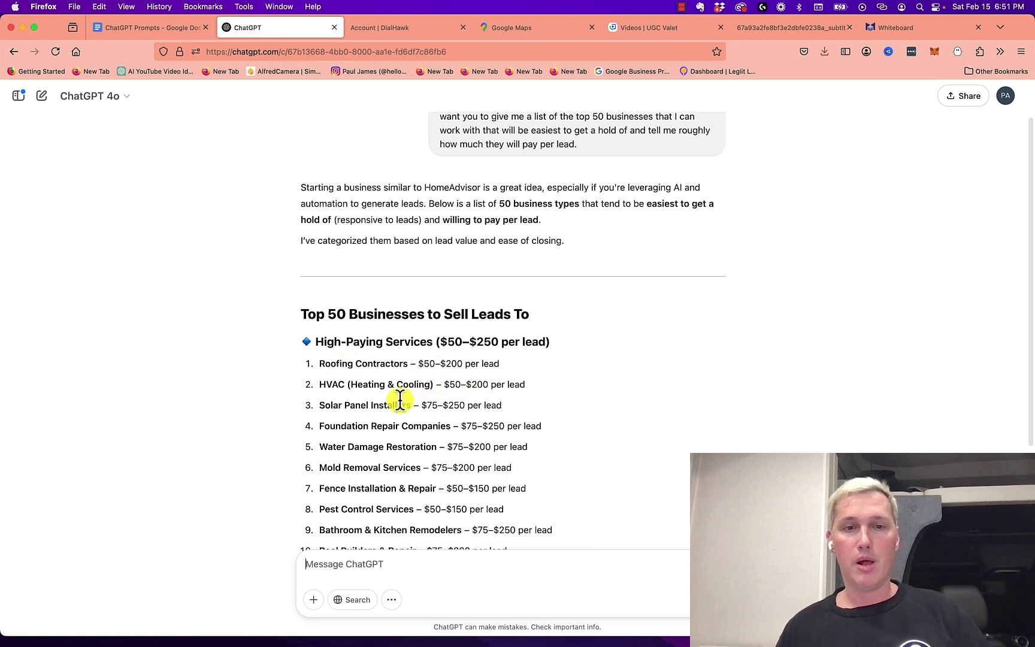
# Highlight the Roofing Contractors, HVAC and Solar Panel Installers entries, then return to the prompts document
pyautogui.moveTo(321, 360); pyautogui.dragTo(471, 363)
pyautogui.click(417, 364)
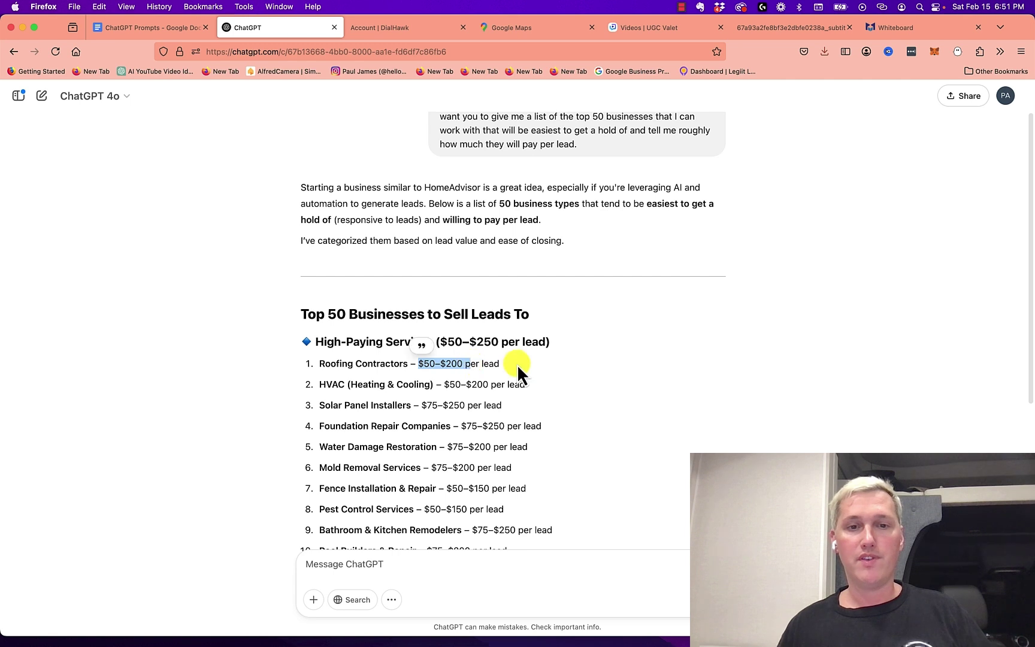
pyautogui.moveTo(319, 384); pyautogui.dragTo(488, 384)
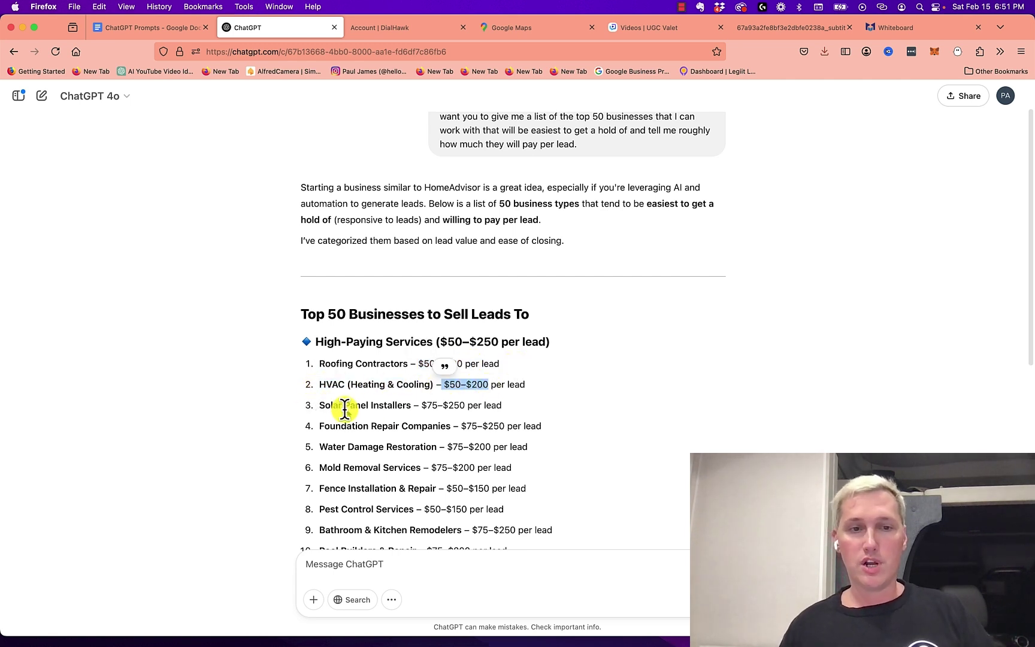
pyautogui.click(335, 406)
pyautogui.moveTo(335, 406); pyautogui.dragTo(438, 408)
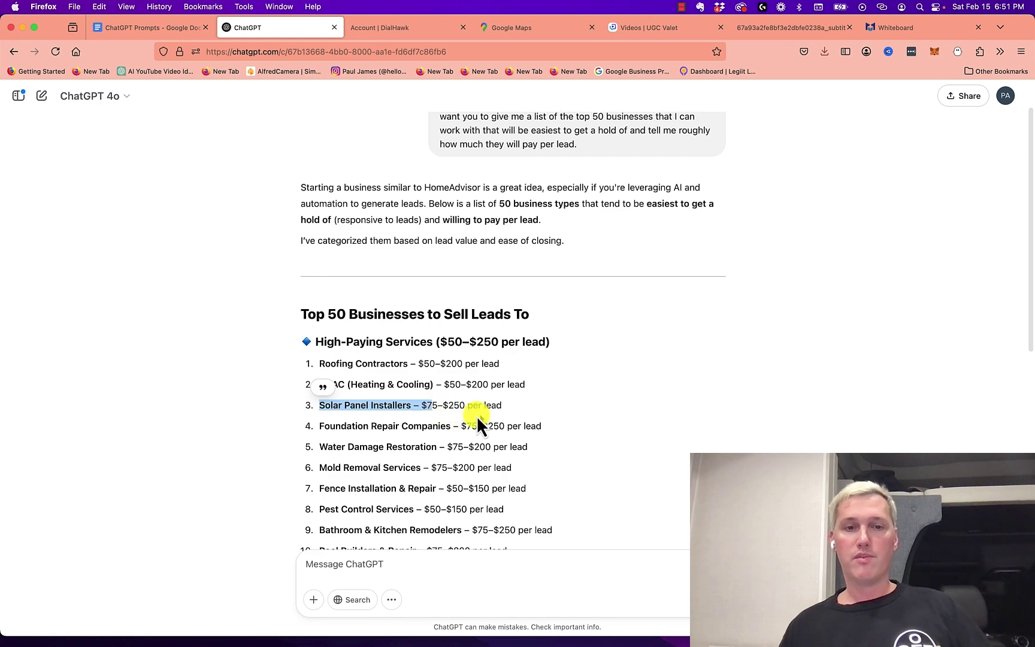
pyautogui.scroll(-5, 600, 432)
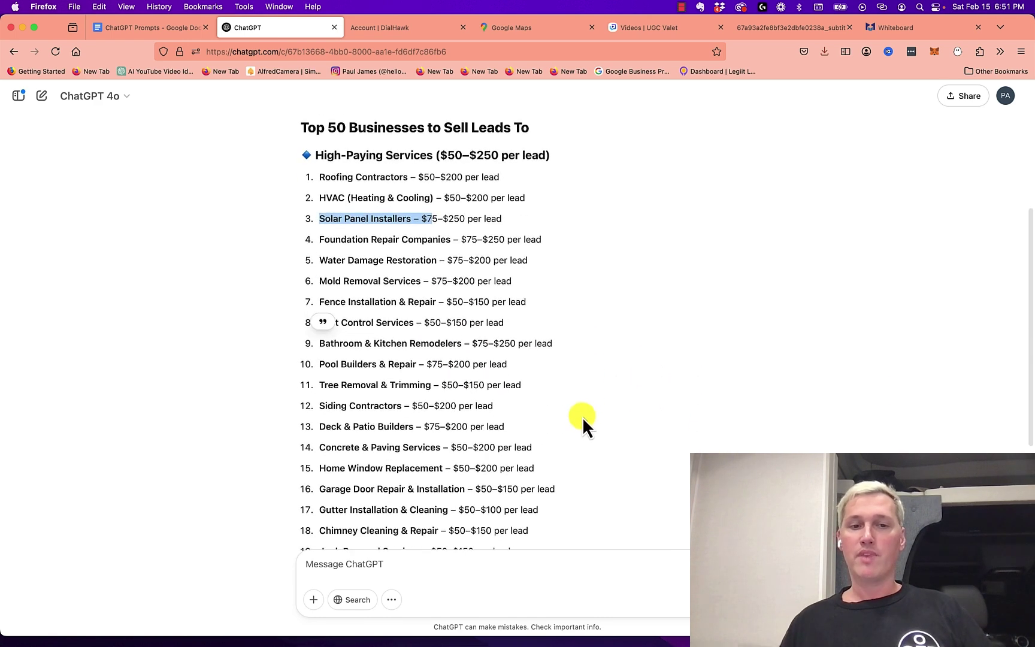
pyautogui.scroll(-6, 582, 420)
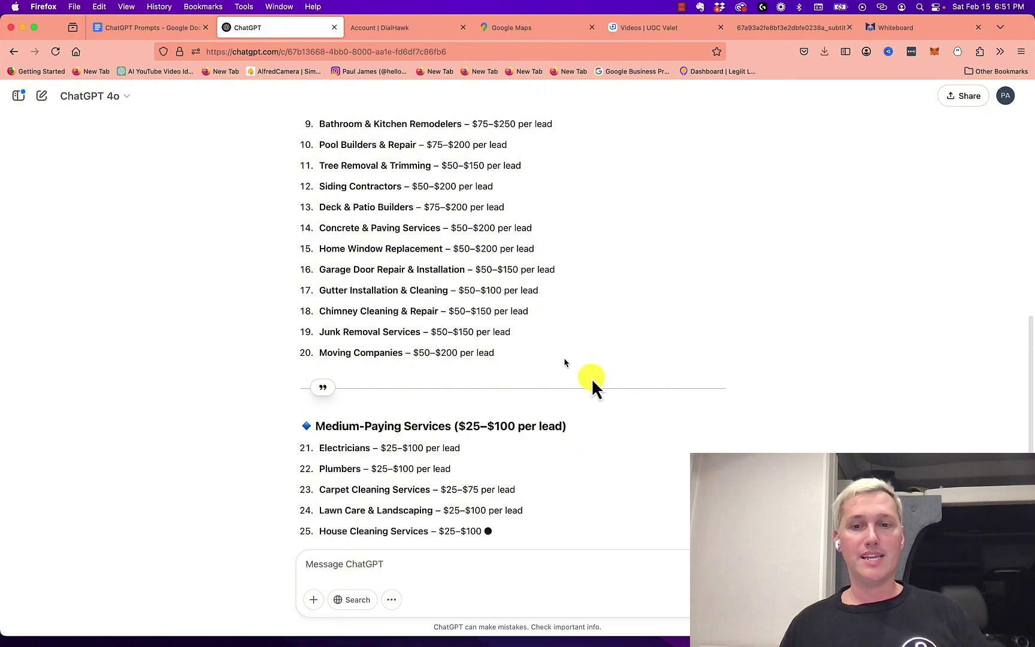
pyautogui.click(149, 29)
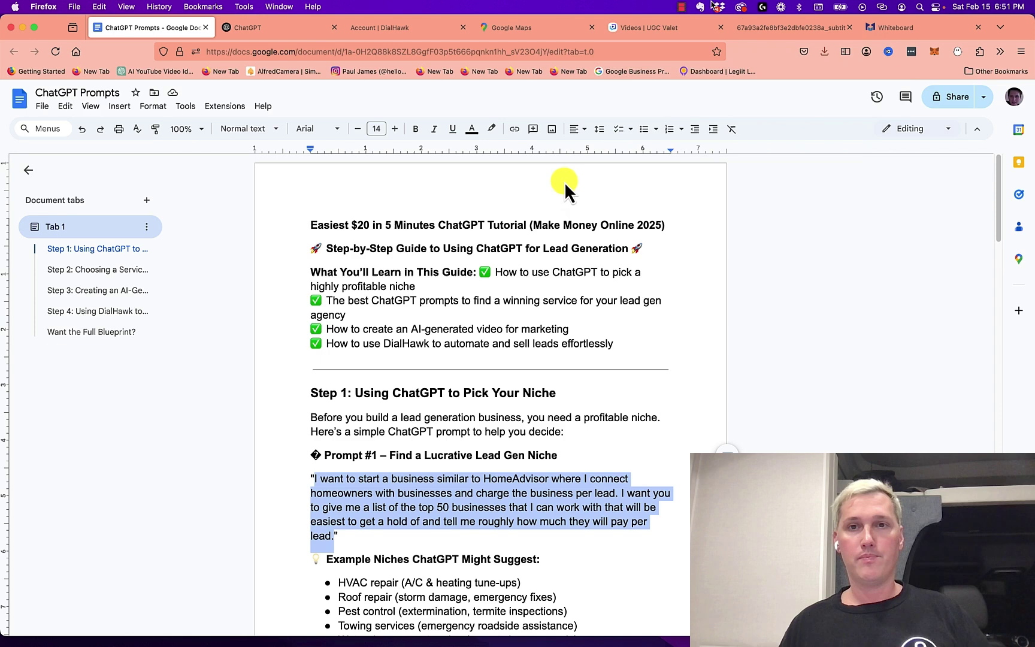
# Switch to the Google Maps view of the Gulf Coast around Beaumont, Texas
pyautogui.press('super+4')
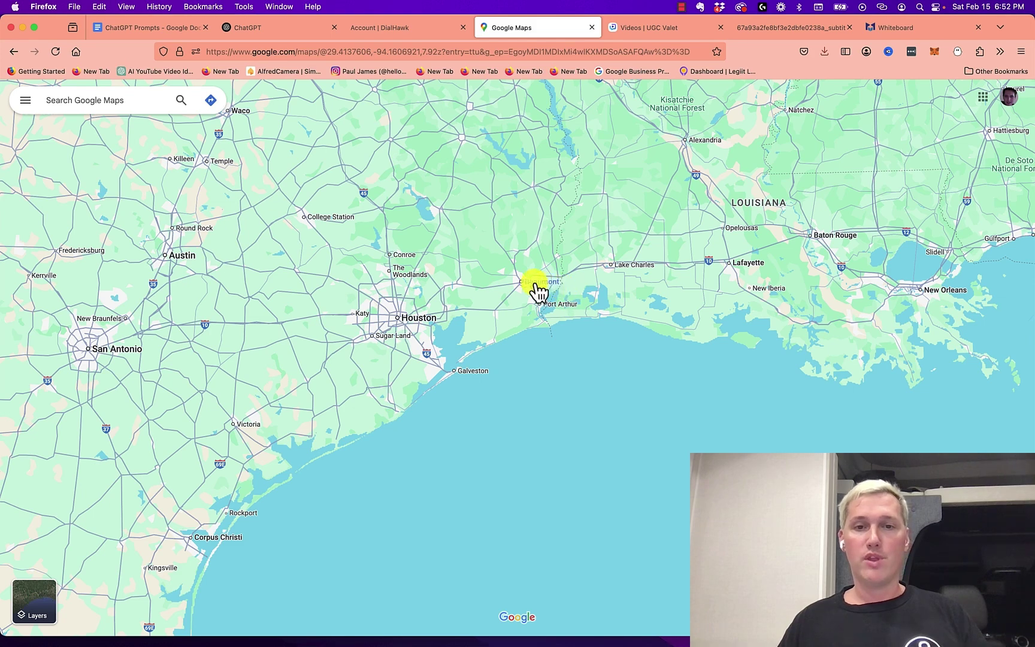
# Copy the Prompt #2 service-finding paragraph from the ChatGPT Prompts document
pyautogui.click(273, 30)
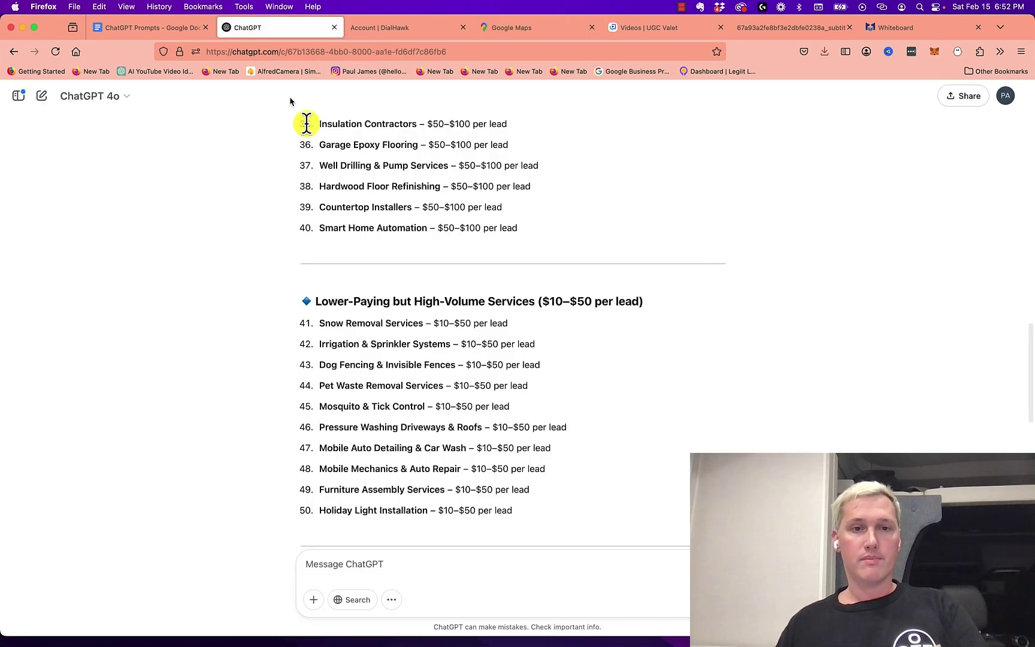
pyautogui.scroll(15, 571, 386)
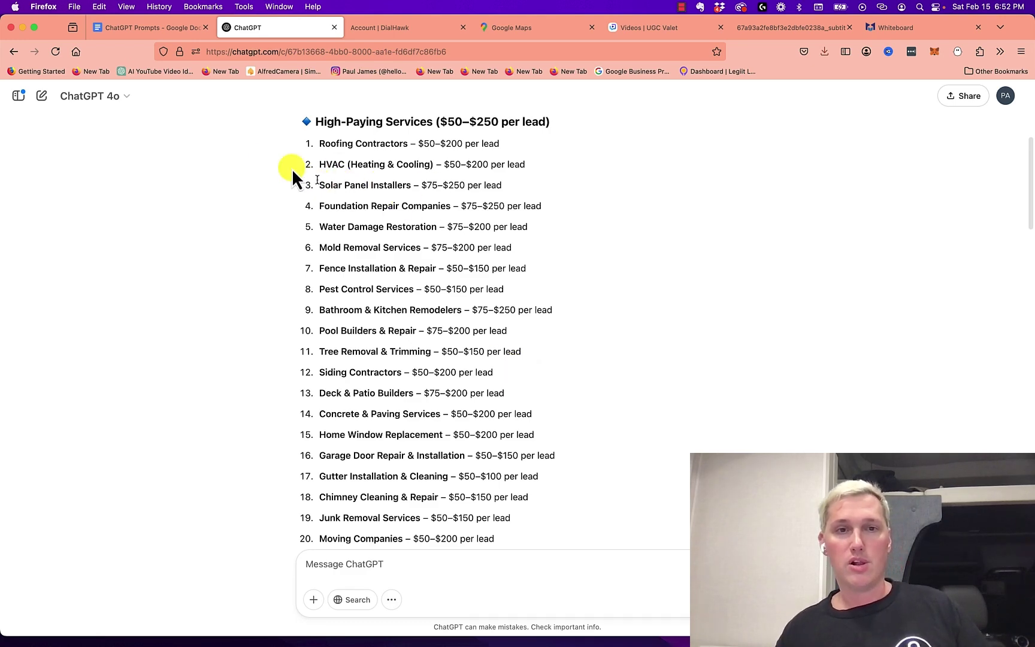
pyautogui.hotkey('ctrl', 'shift', 'Tab')
pyautogui.moveTo(314, 308); pyautogui.dragTo(592, 365)
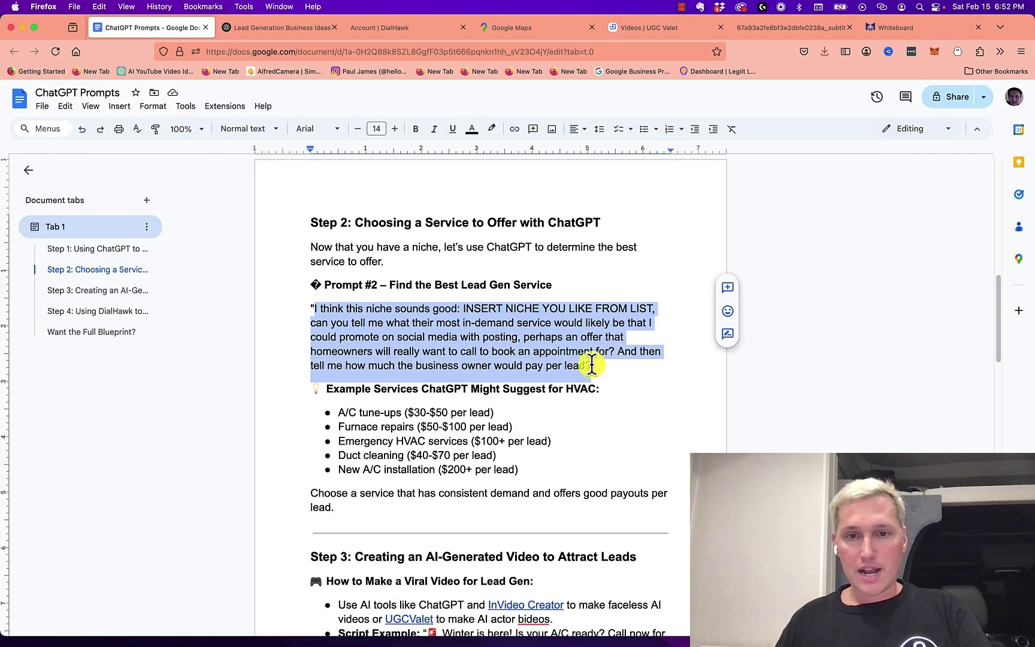
pyautogui.rightClick(555, 335)
pyautogui.click(591, 362)
# Paste Prompt #2 into ChatGPT with 'Solar Panel Installers' as the niche and send it
pyautogui.click(321, 28)
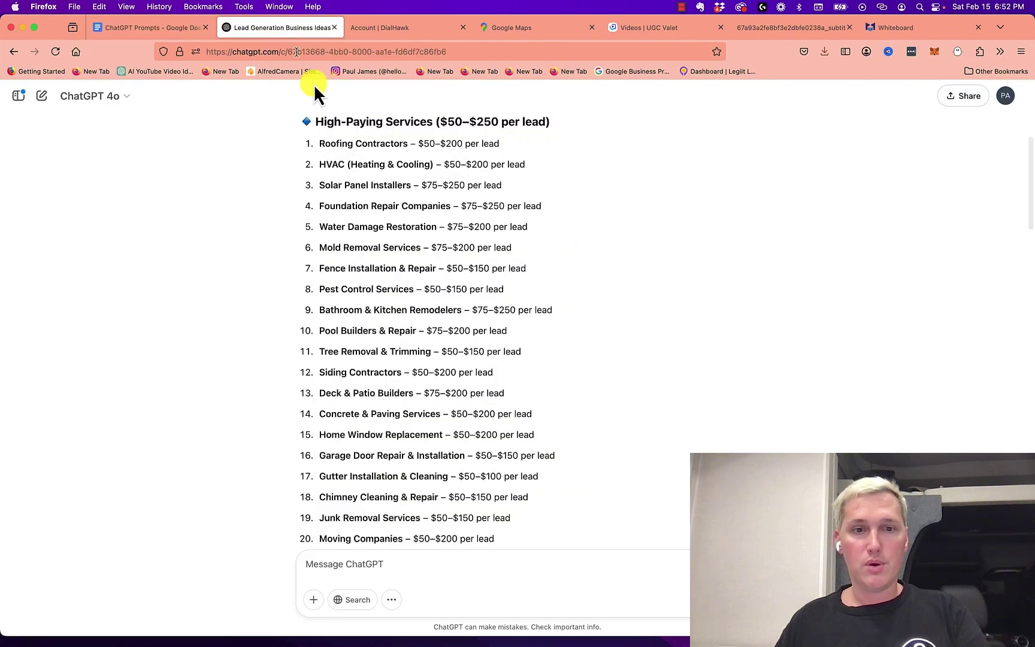
pyautogui.click(439, 564)
pyautogui.press('cmd+v')
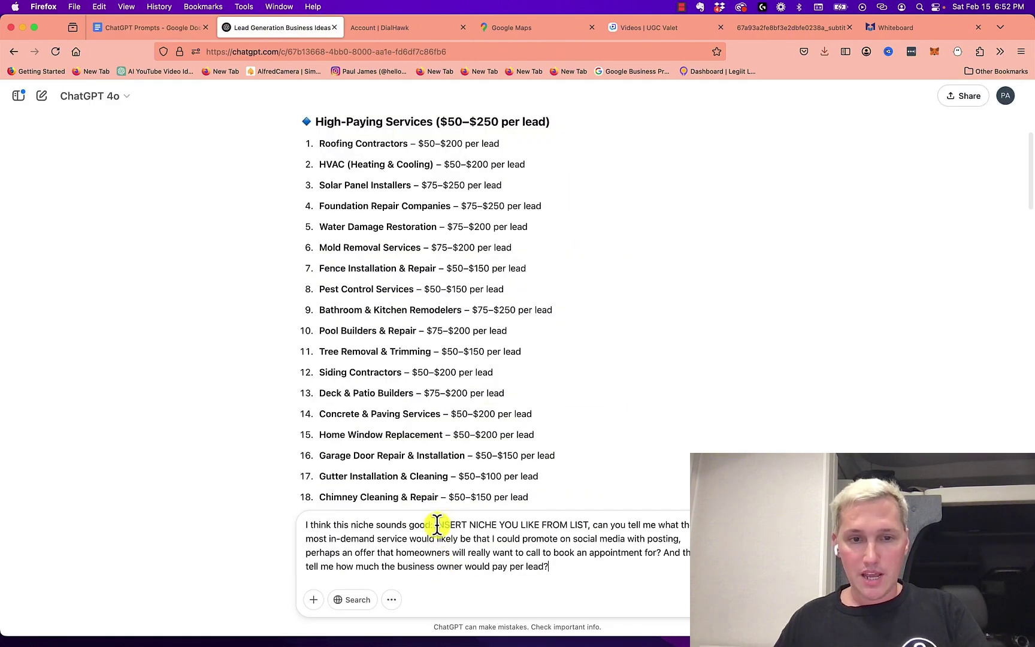
pyautogui.moveTo(436, 525); pyautogui.dragTo(588, 520)
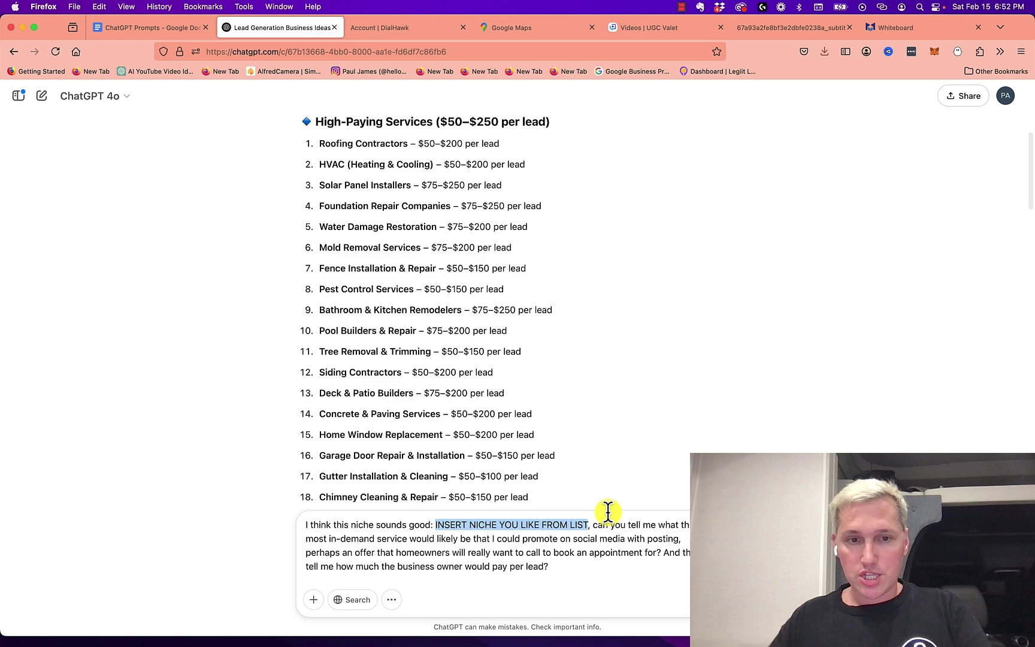
pyautogui.write('Solar Pane')
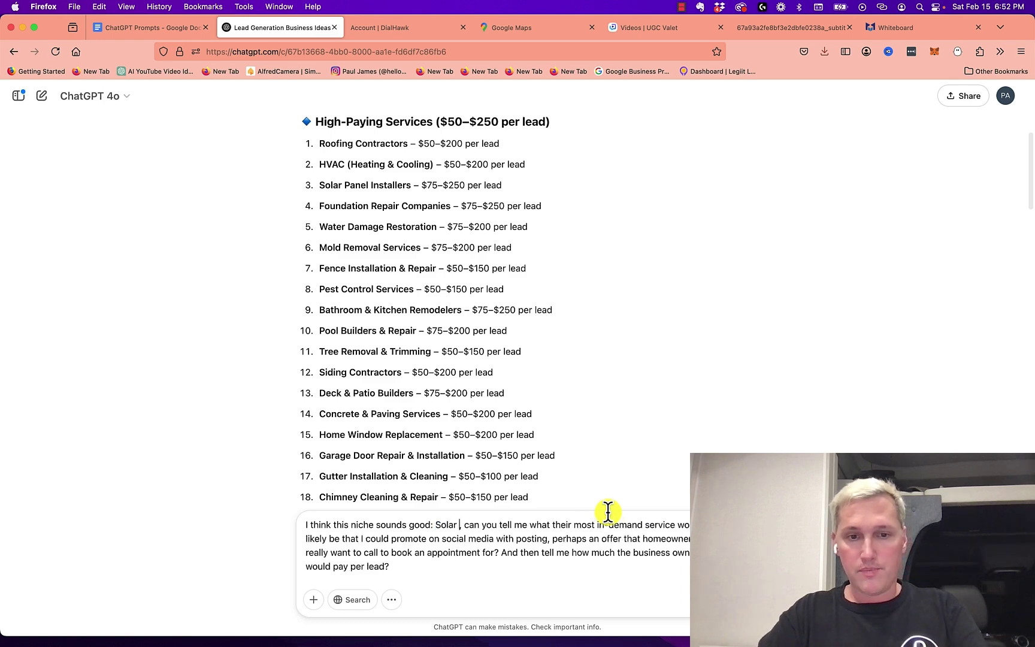
pyautogui.write('l Installers')
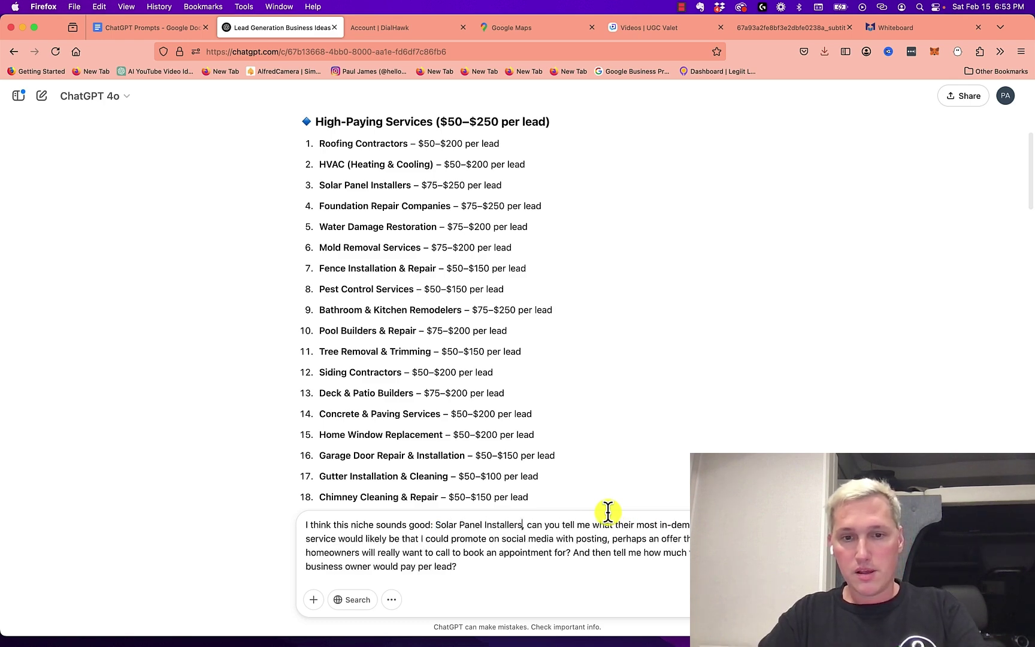
pyautogui.press('Return')
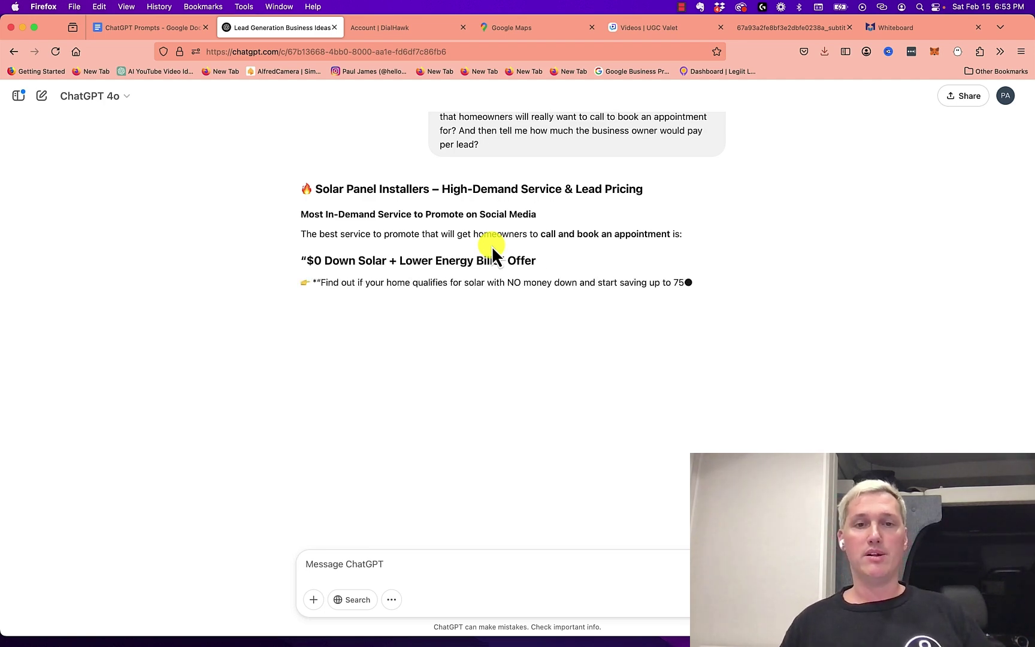
# Review ChatGPT's solar answer, highlighting the $75–$250 lead price, then switch to DialHawk Campaigns
pyautogui.scroll(10, 528, 300)
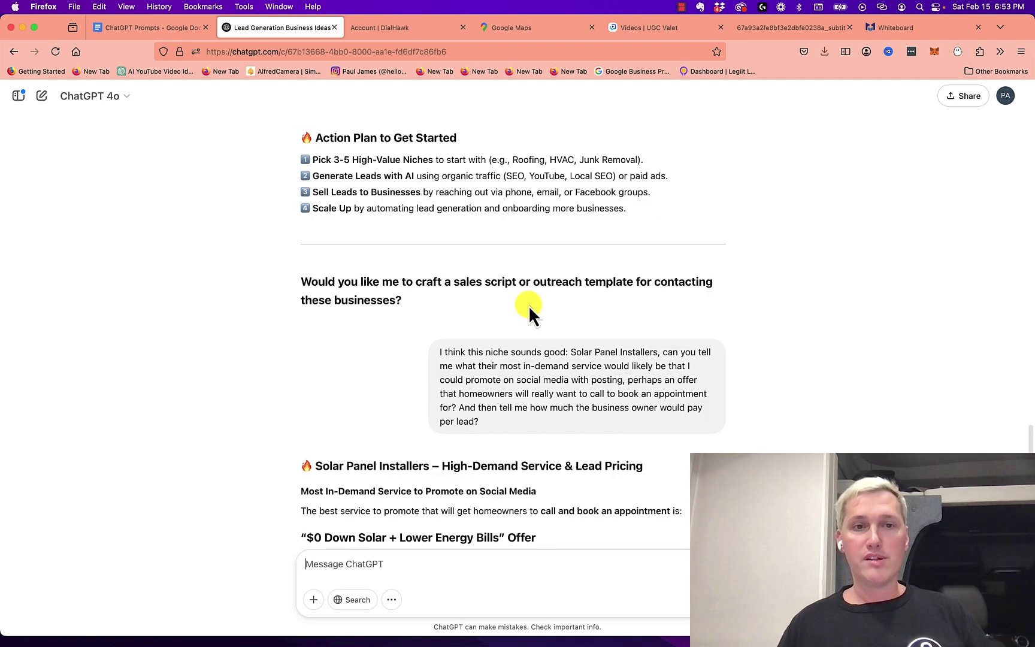
pyautogui.scroll(10, 521, 309)
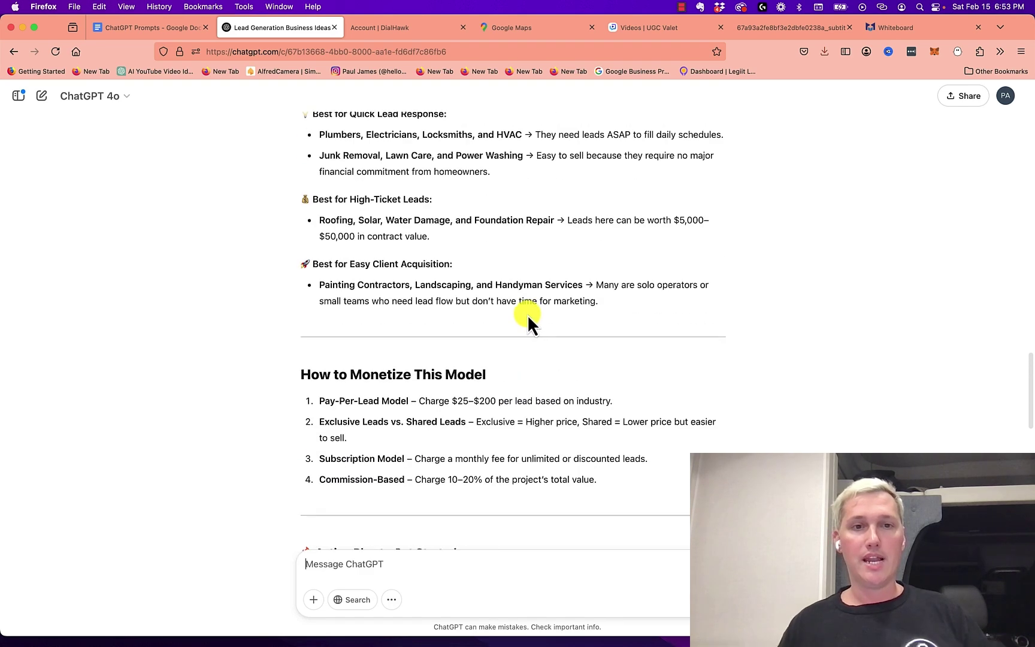
pyautogui.scroll(5, 526, 315)
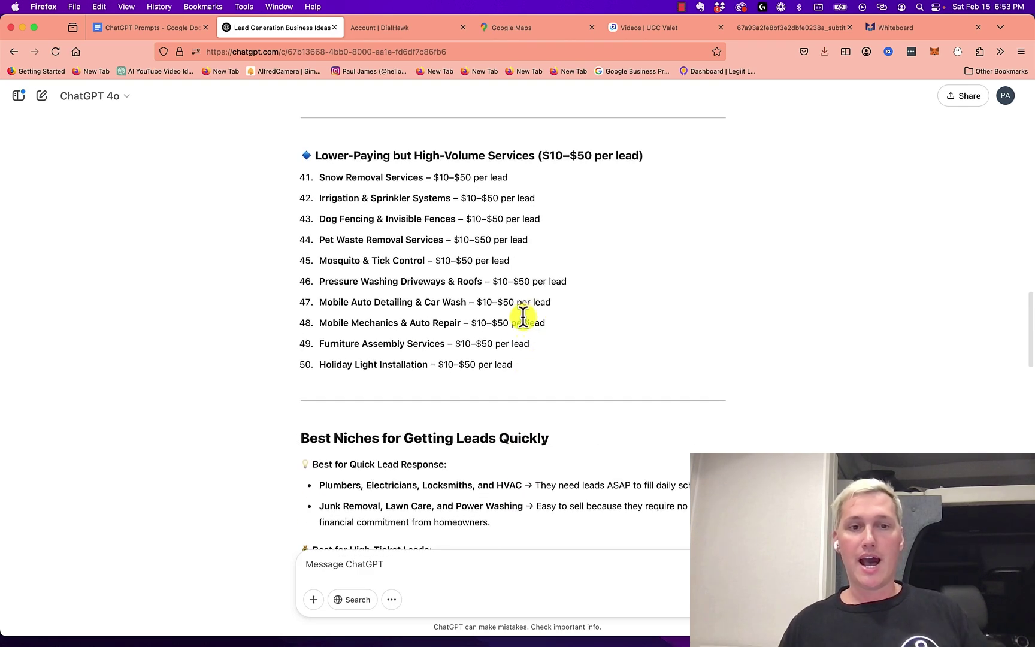
pyautogui.scroll(10, 523, 319)
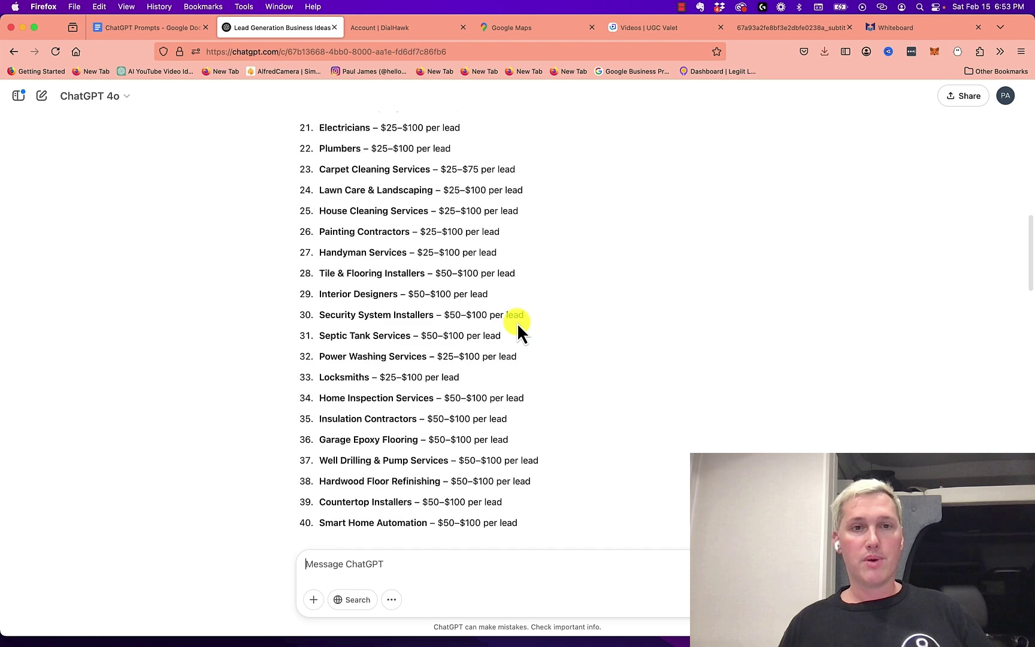
pyautogui.scroll(10, 515, 323)
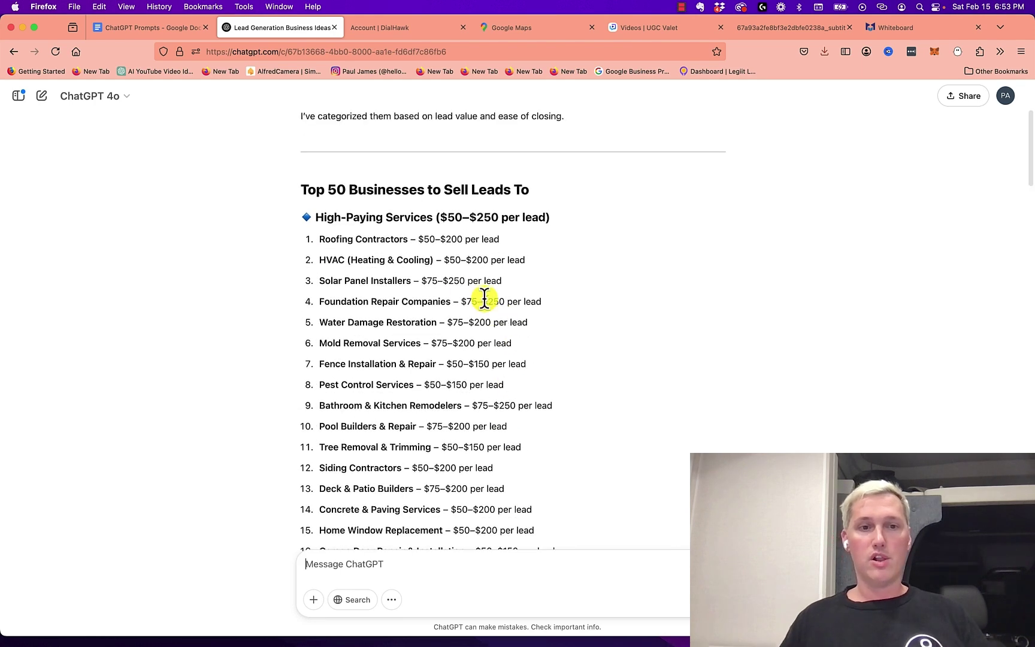
pyautogui.moveTo(422, 280); pyautogui.dragTo(468, 282)
pyautogui.scroll(-10, 522, 317)
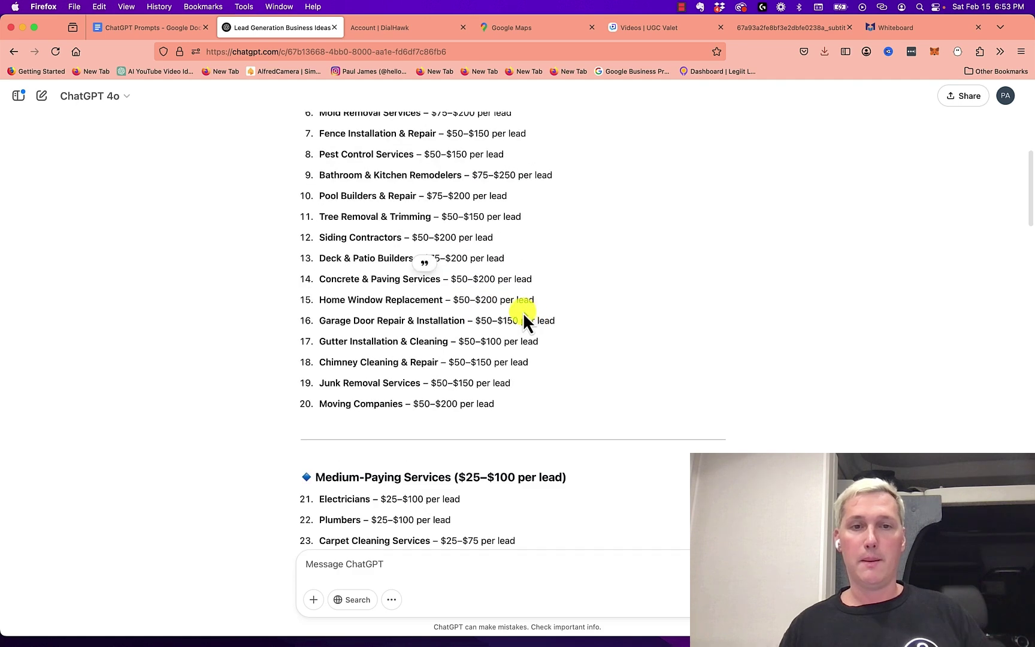
pyautogui.scroll(-8, 519, 319)
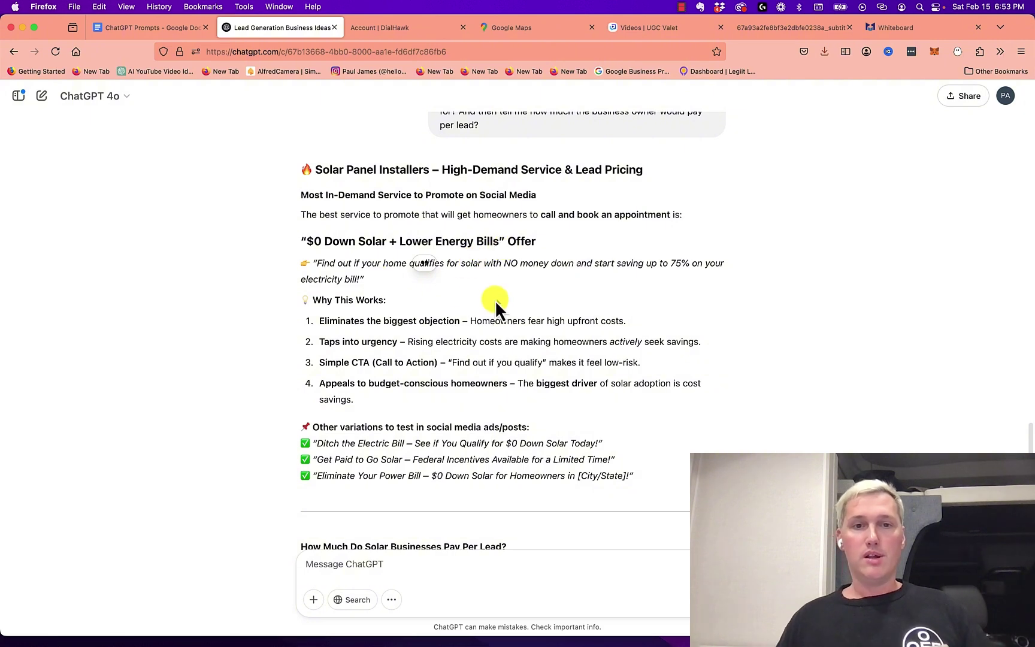
pyautogui.scroll(-2, 480, 294)
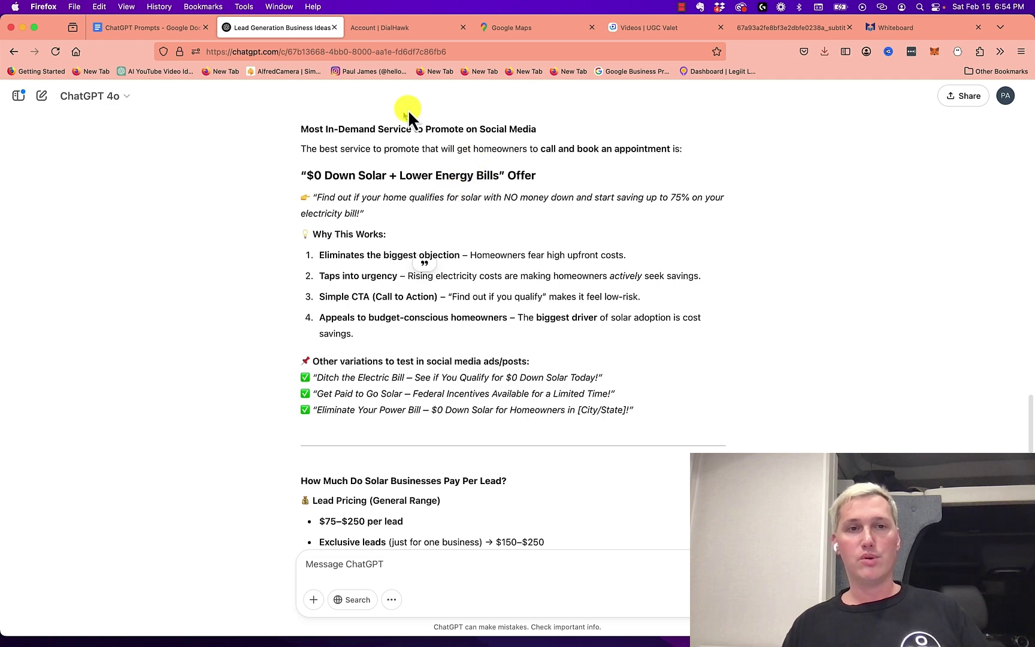
pyautogui.click(396, 32)
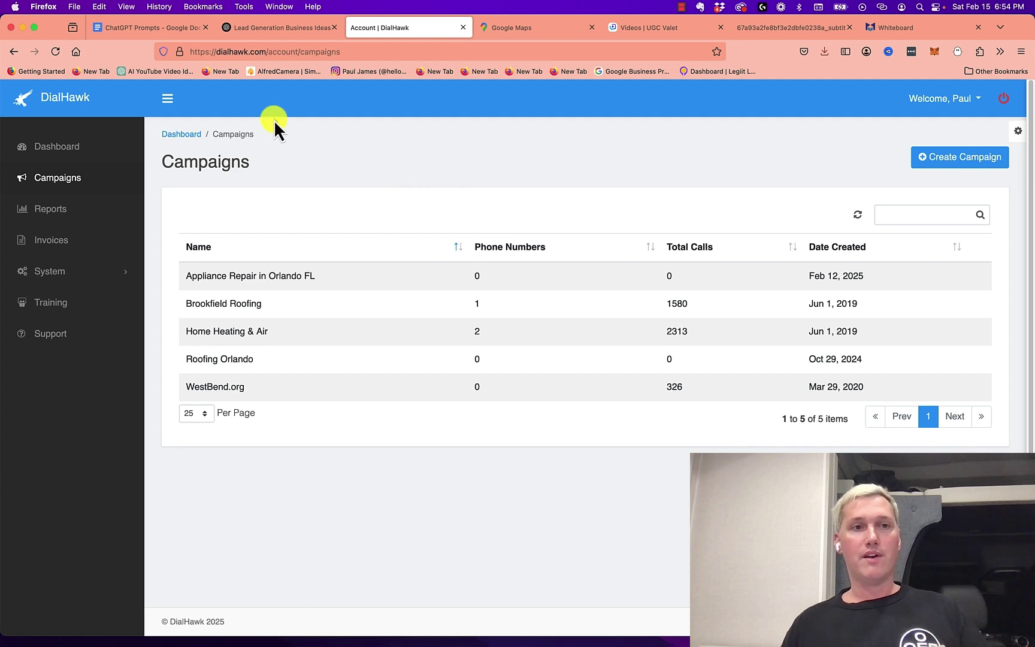
pyautogui.scroll(-15, 617, 417)
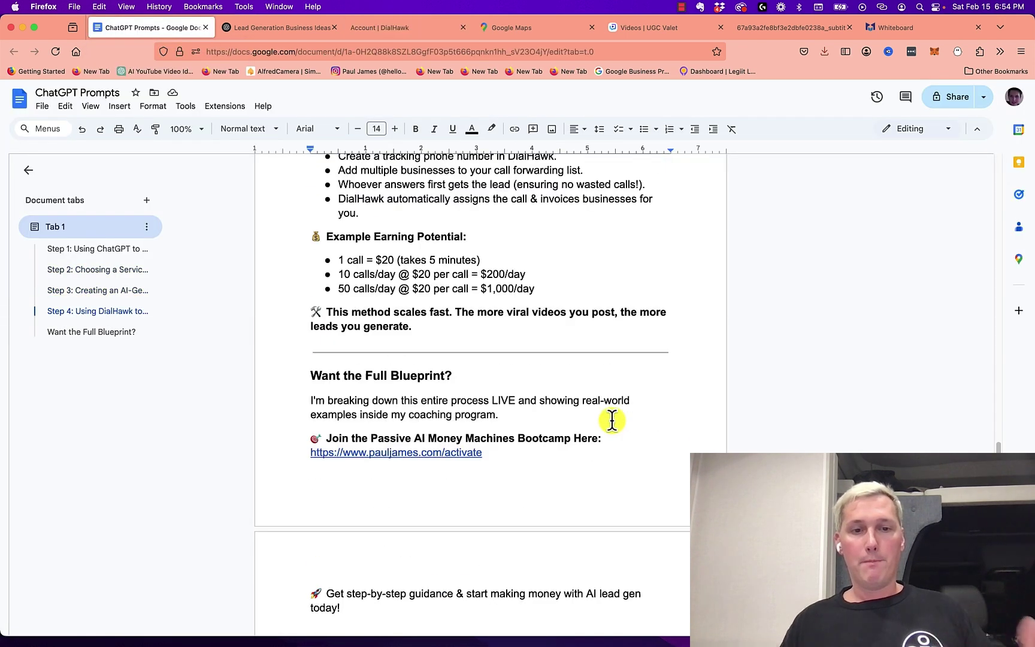
pyautogui.moveTo(503, 207); pyautogui.dragTo(293, 194)
pyautogui.click(394, 244)
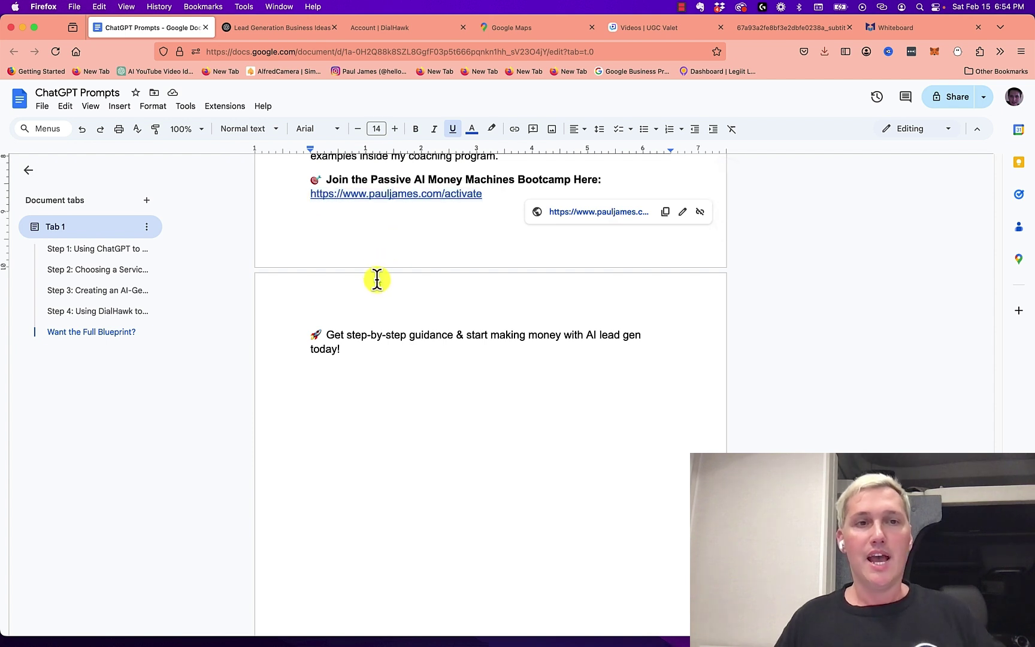
pyautogui.click(407, 32)
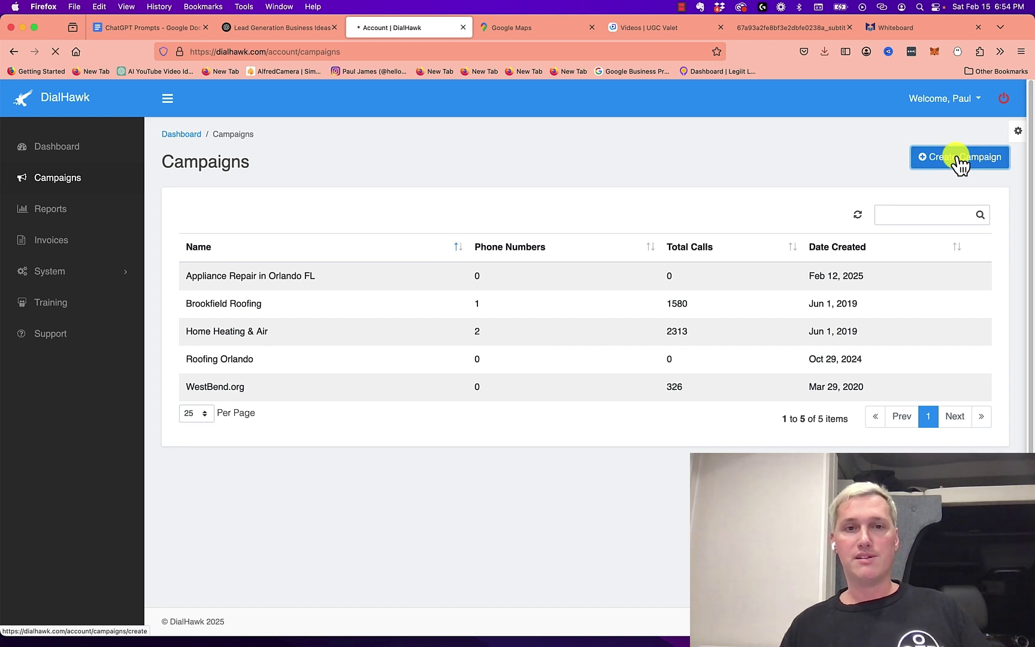
# Create and save a campaign named Solar Beaumont TX costing $125 per call
pyautogui.click(958, 157)
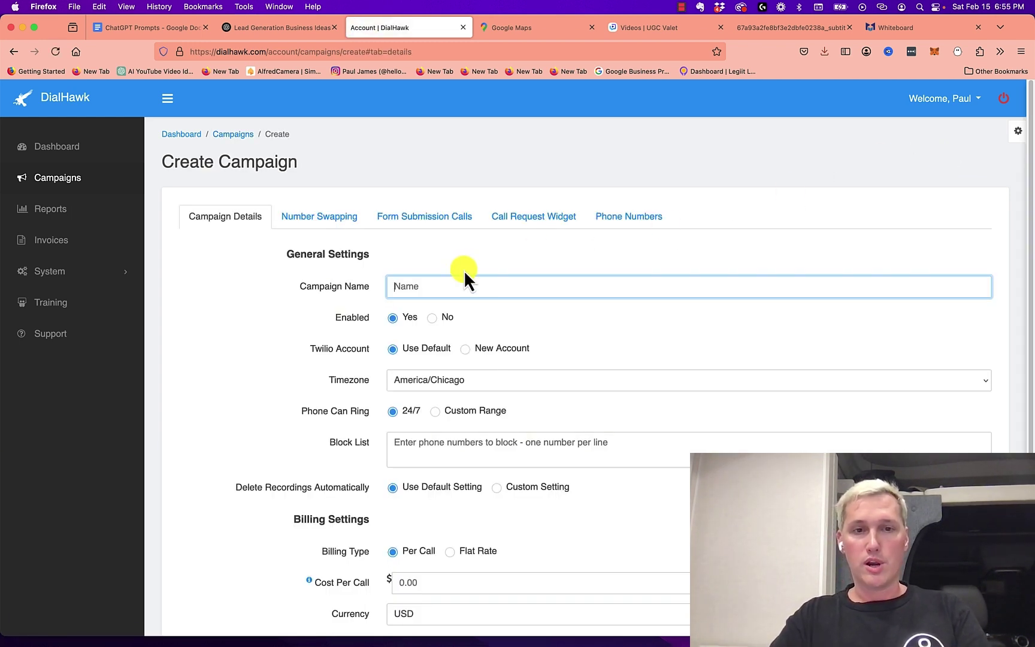
pyautogui.write('Solar Beaumont TX')
pyautogui.scroll(-3, 479, 498)
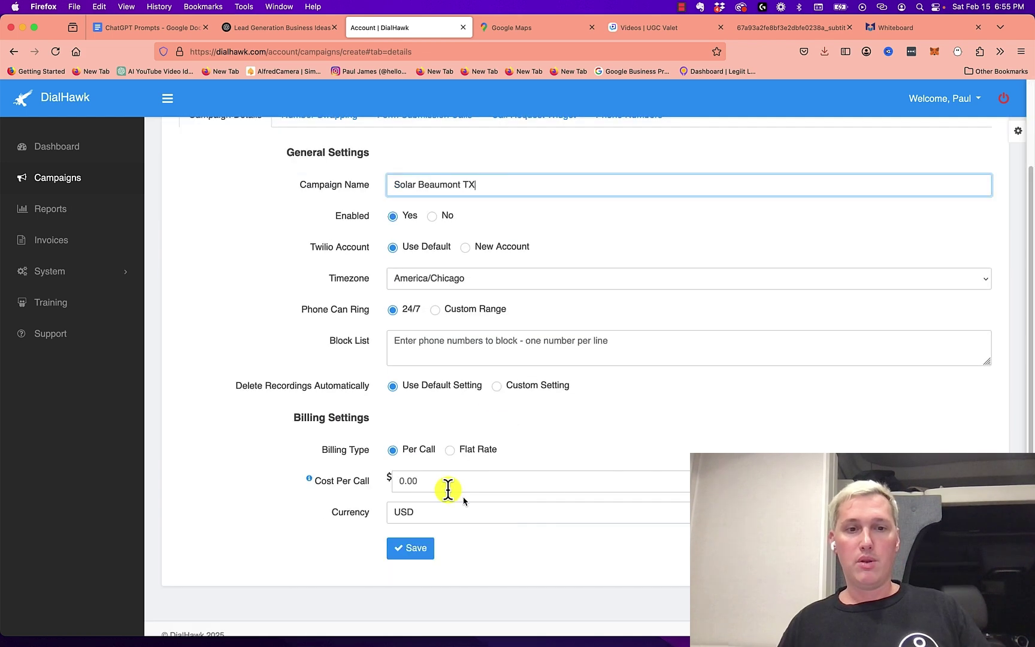
pyautogui.click(272, 35)
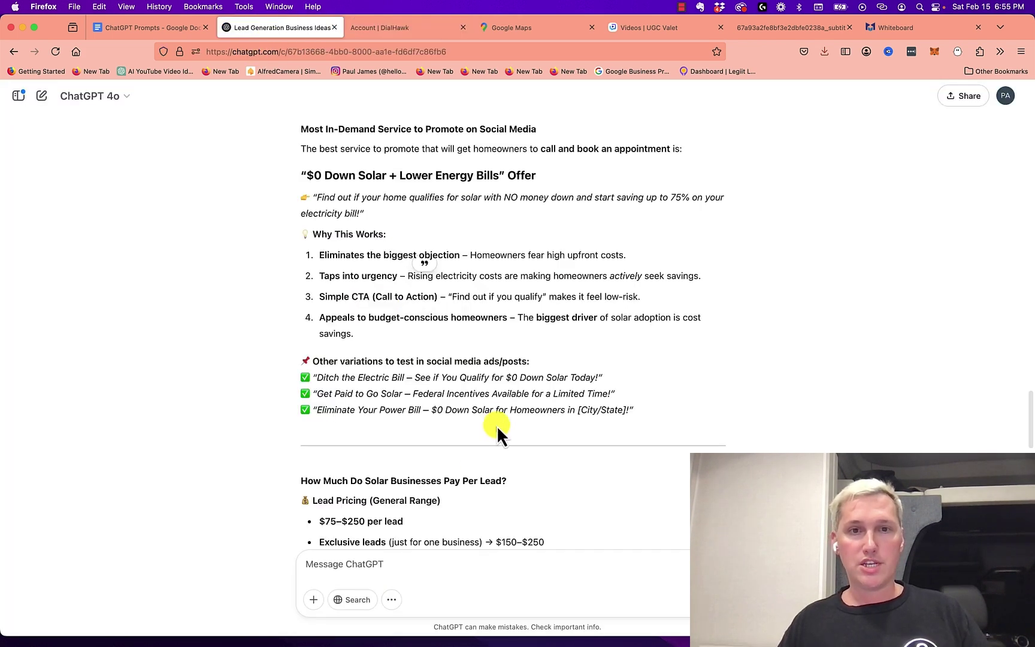
pyautogui.scroll(3, 498, 407)
pyautogui.scroll(-10, 496, 393)
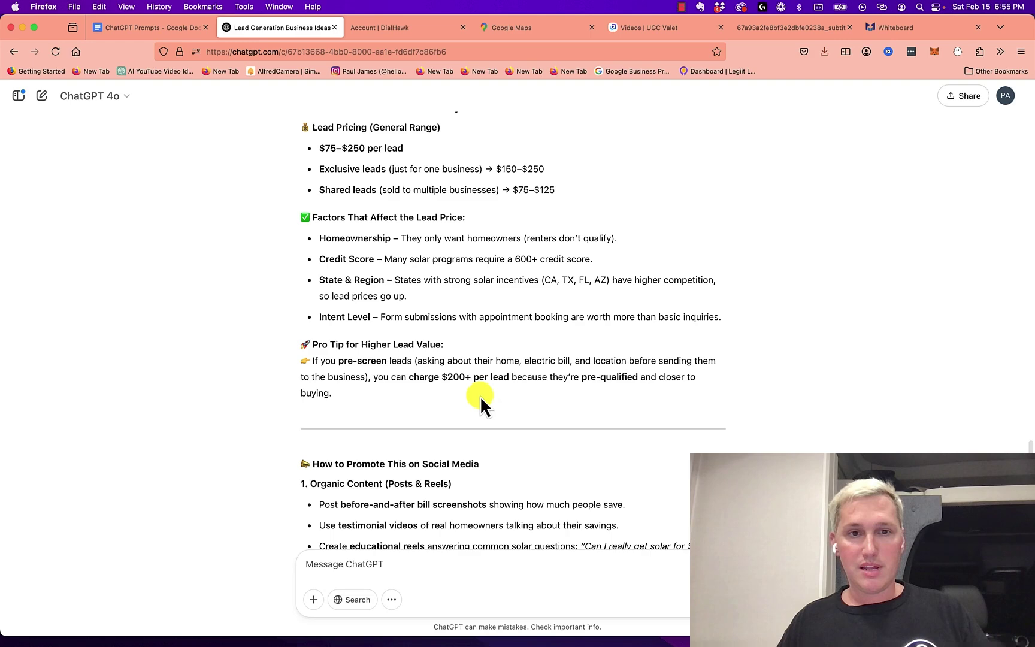
pyautogui.scroll(1, 483, 397)
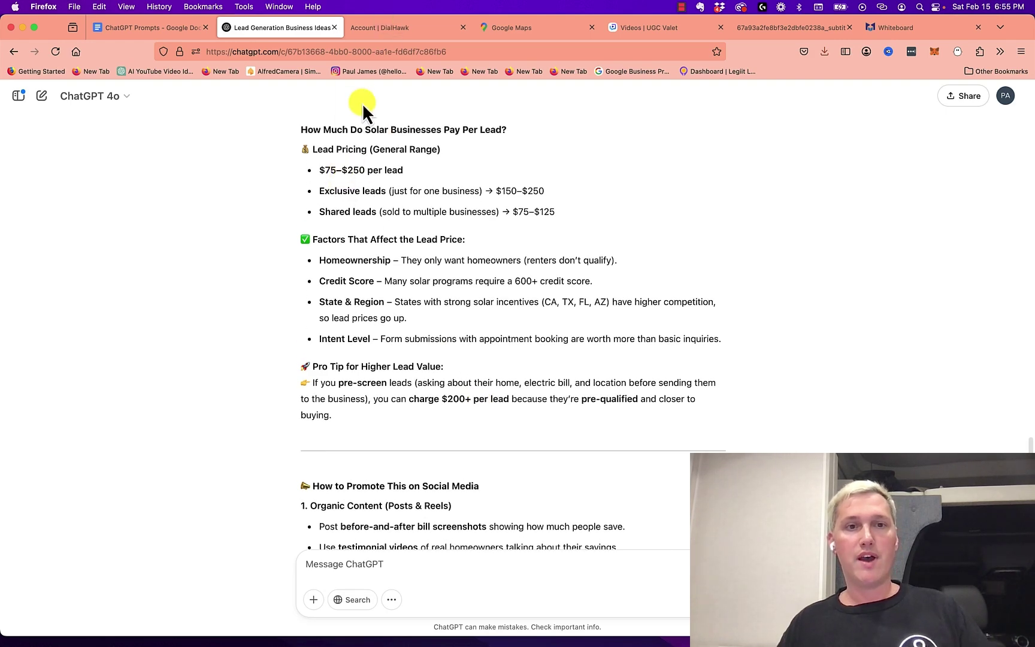
pyautogui.click(380, 29)
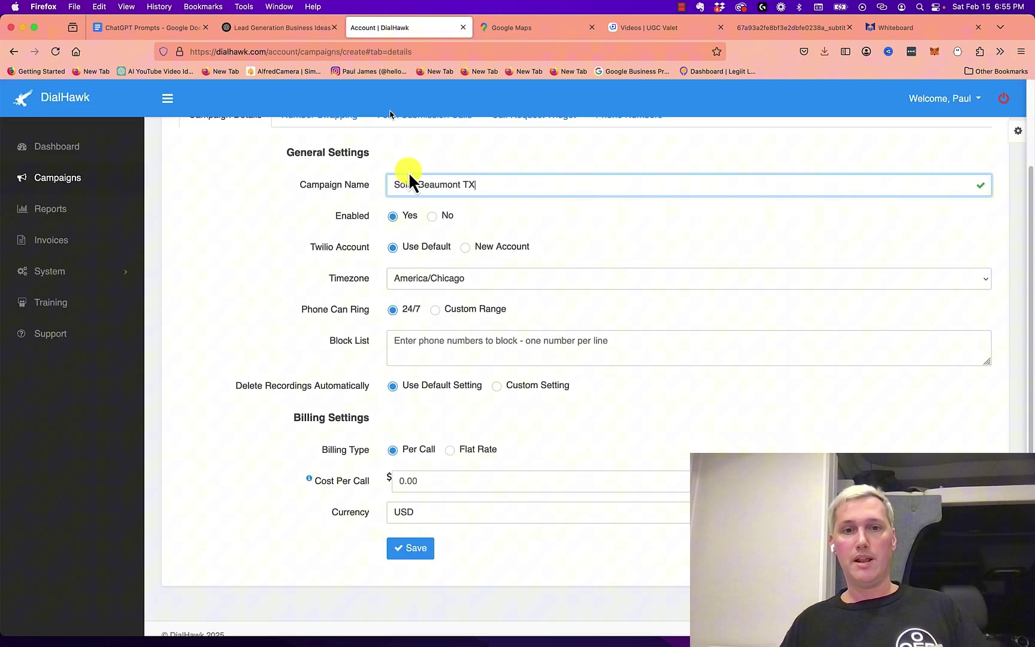
pyautogui.click(520, 481)
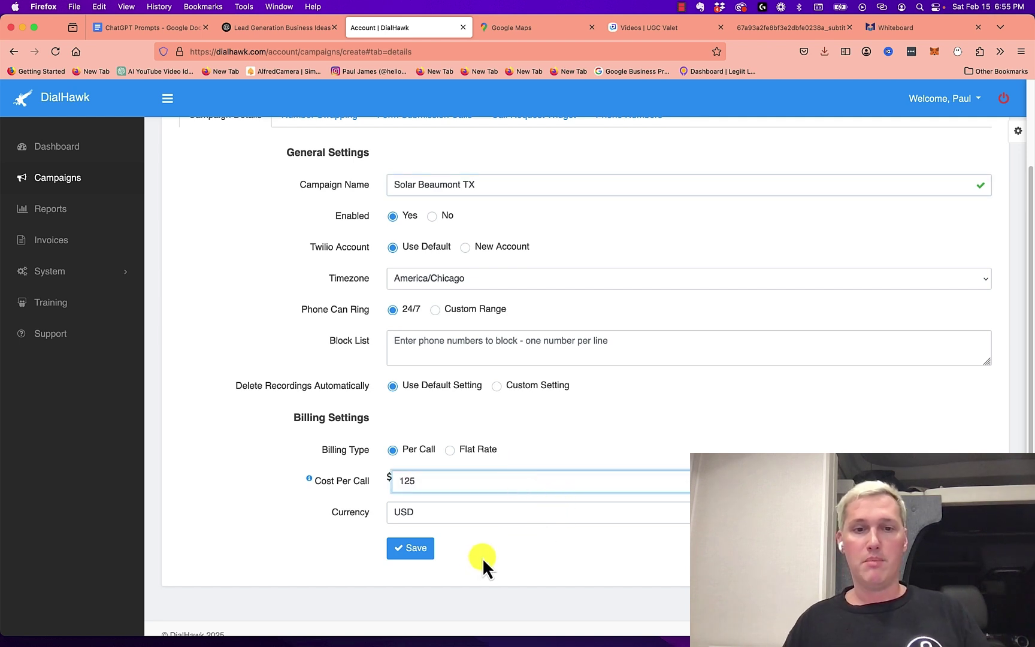
pyautogui.click(425, 551)
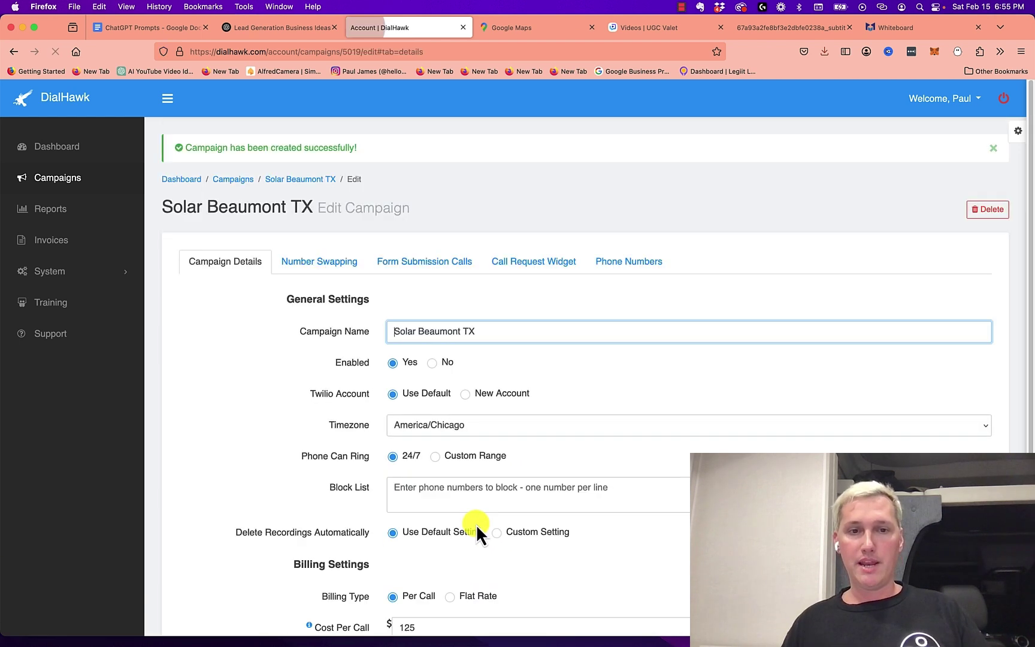
# Search for buyable phone numbers by state TX from the campaign's Phone Numbers tab
pyautogui.click(608, 262)
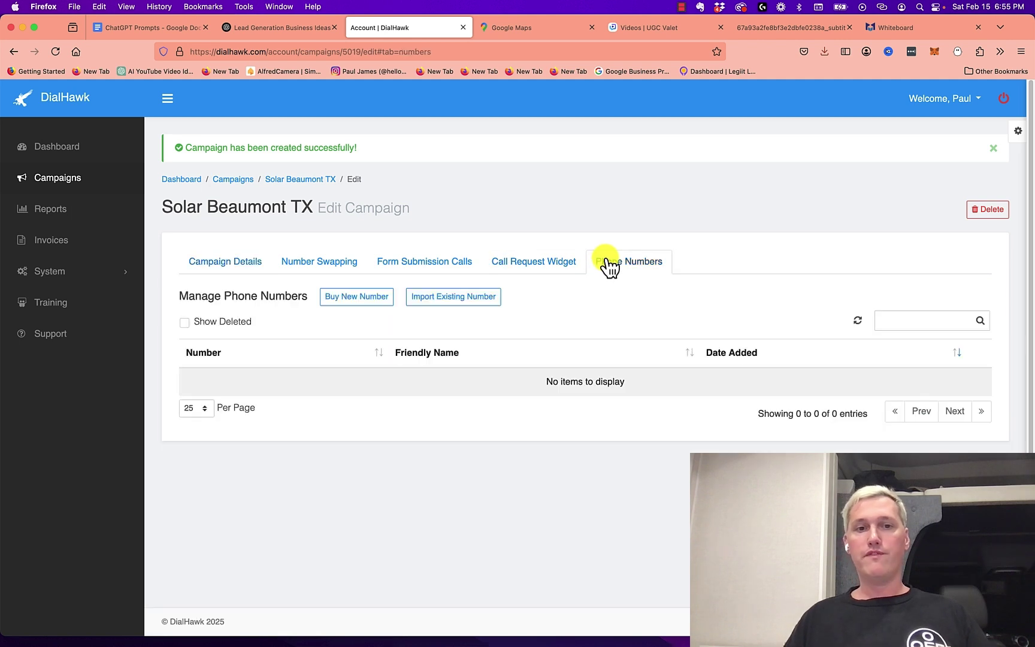
pyautogui.click(342, 303)
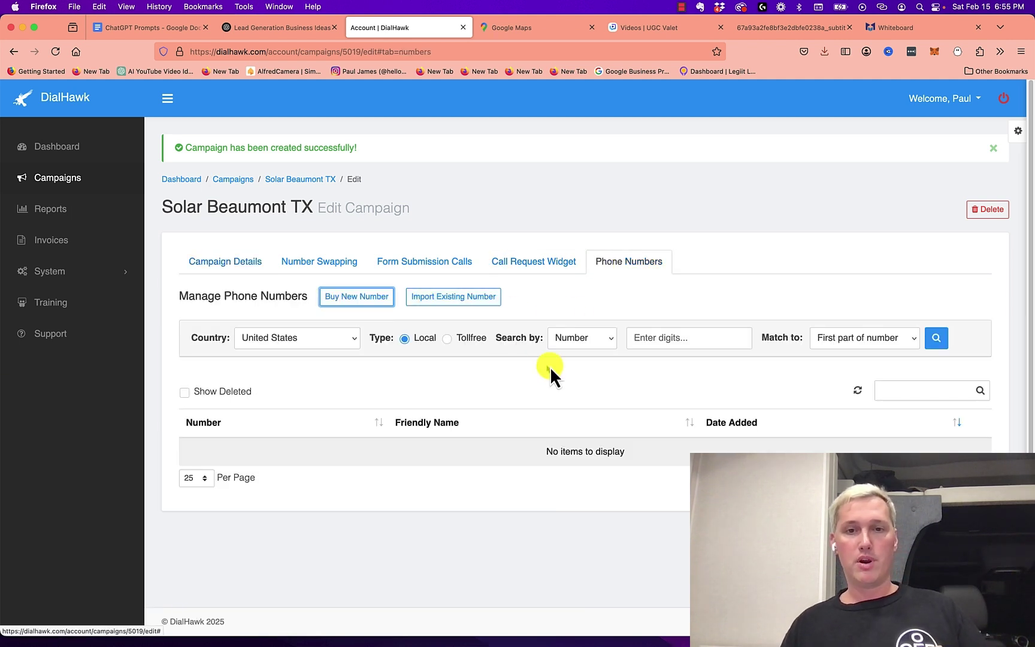
pyautogui.click(575, 338)
pyautogui.click(579, 357)
pyautogui.click(675, 341)
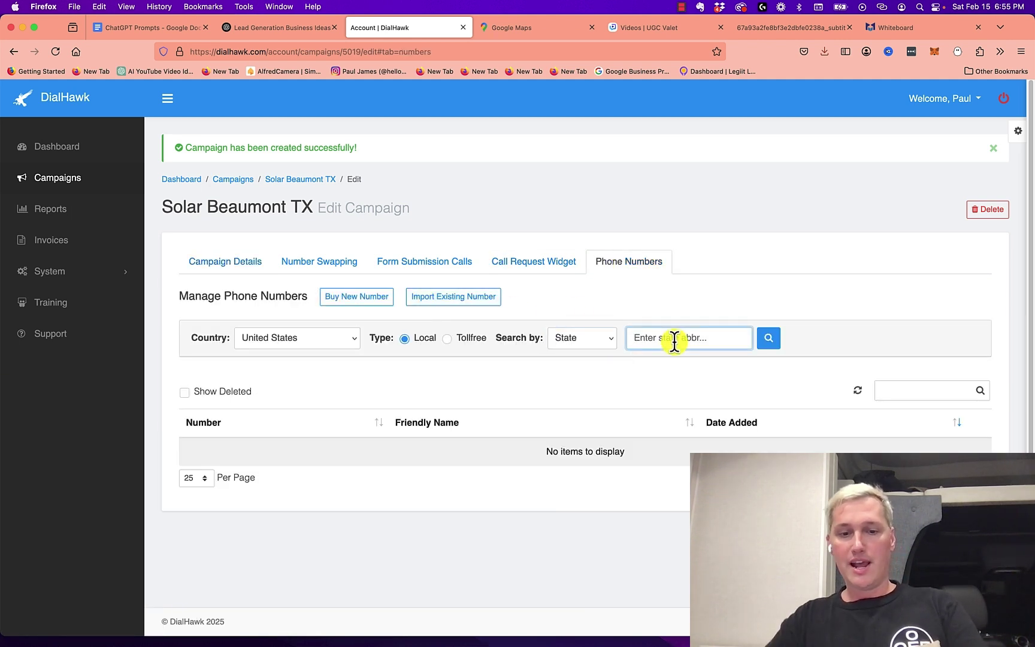
pyautogui.write('TX')
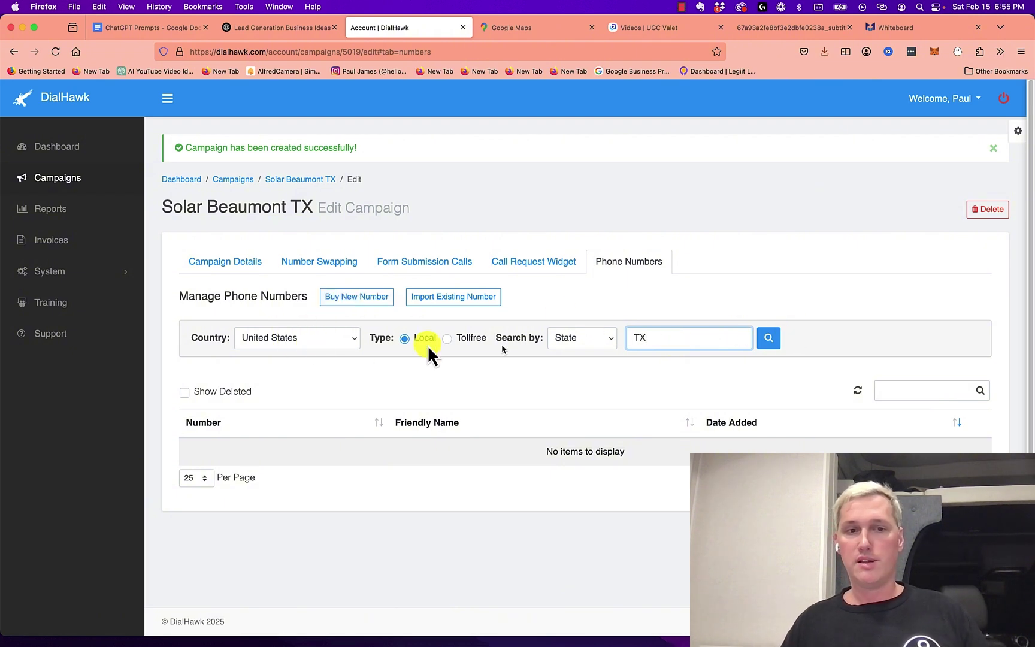
pyautogui.click(759, 336)
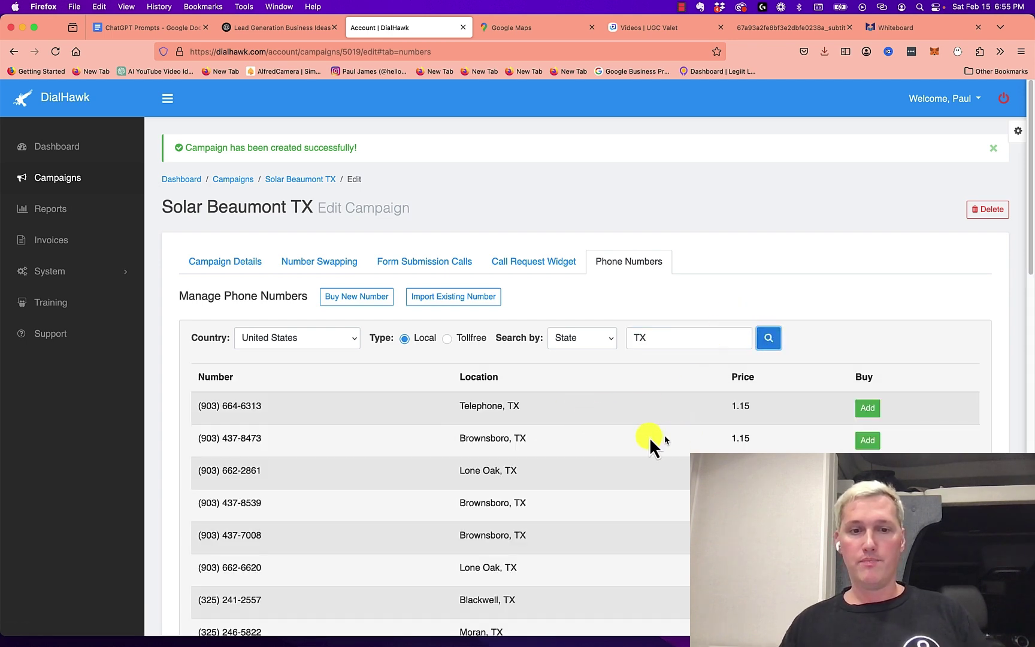
# Buy the first listed Texas number, priced 1.15, for the campaign
pyautogui.scroll(-5, 623, 437)
pyautogui.scroll(4, 598, 432)
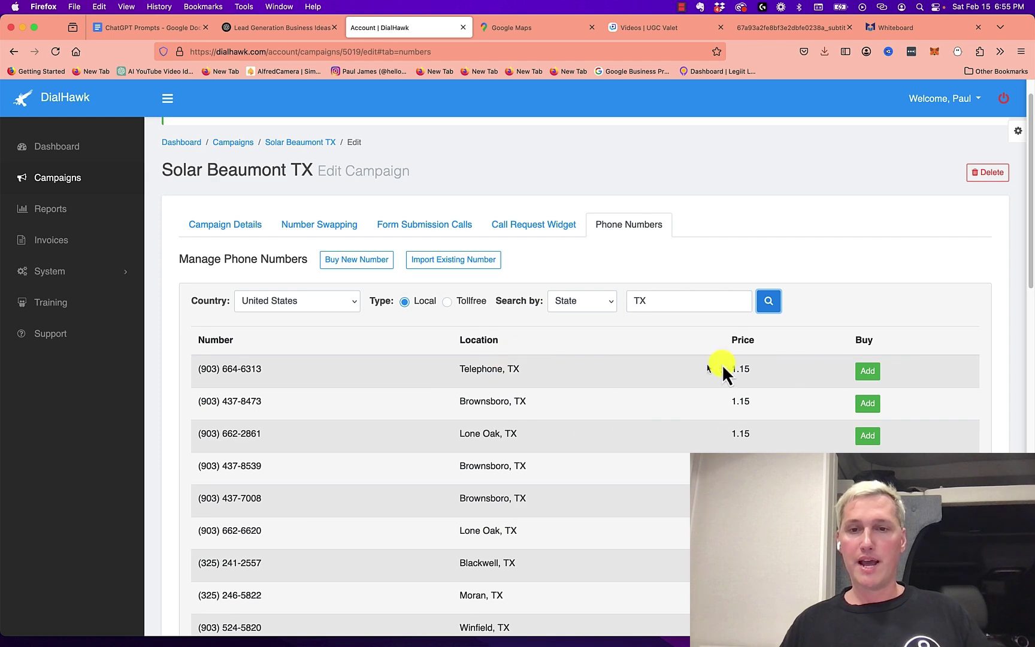
pyautogui.moveTo(767, 369); pyautogui.dragTo(723, 370)
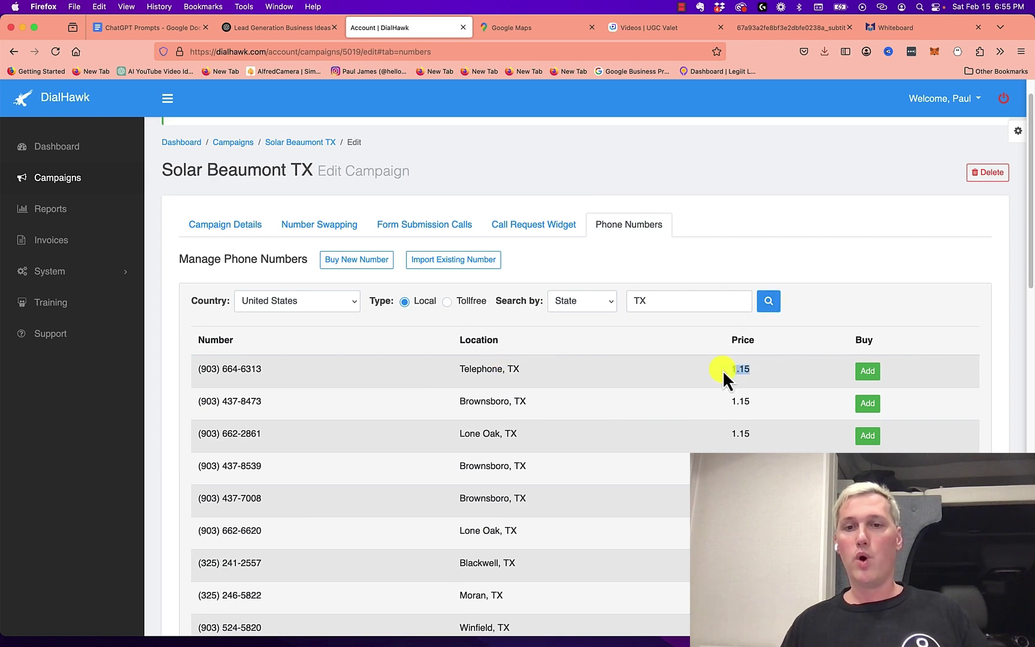
pyautogui.click(860, 372)
pyautogui.click(489, 433)
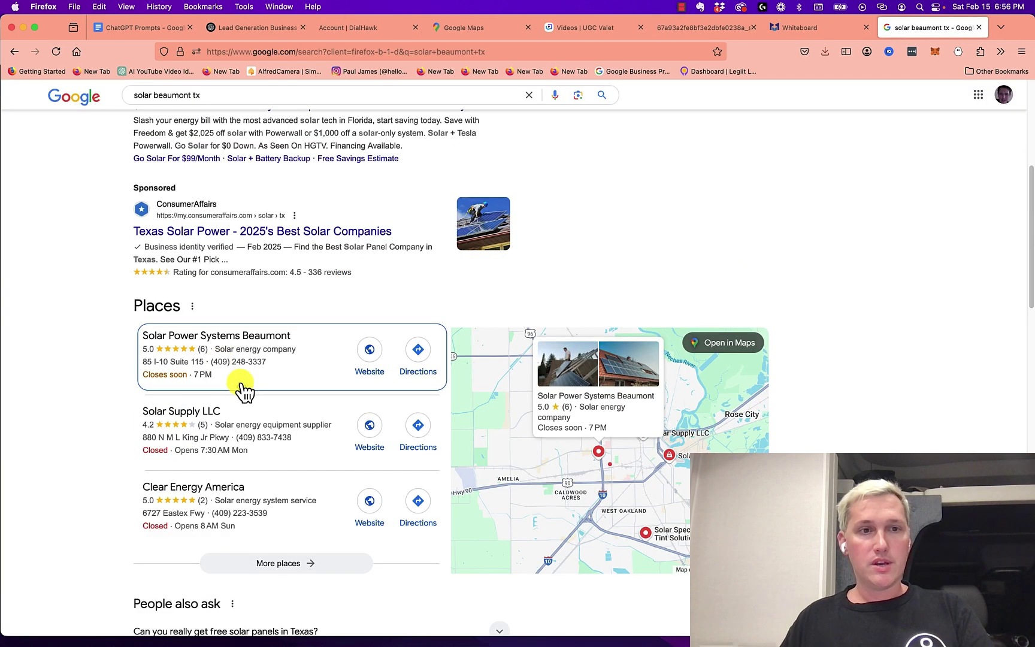
pyautogui.scroll(5, 242, 390)
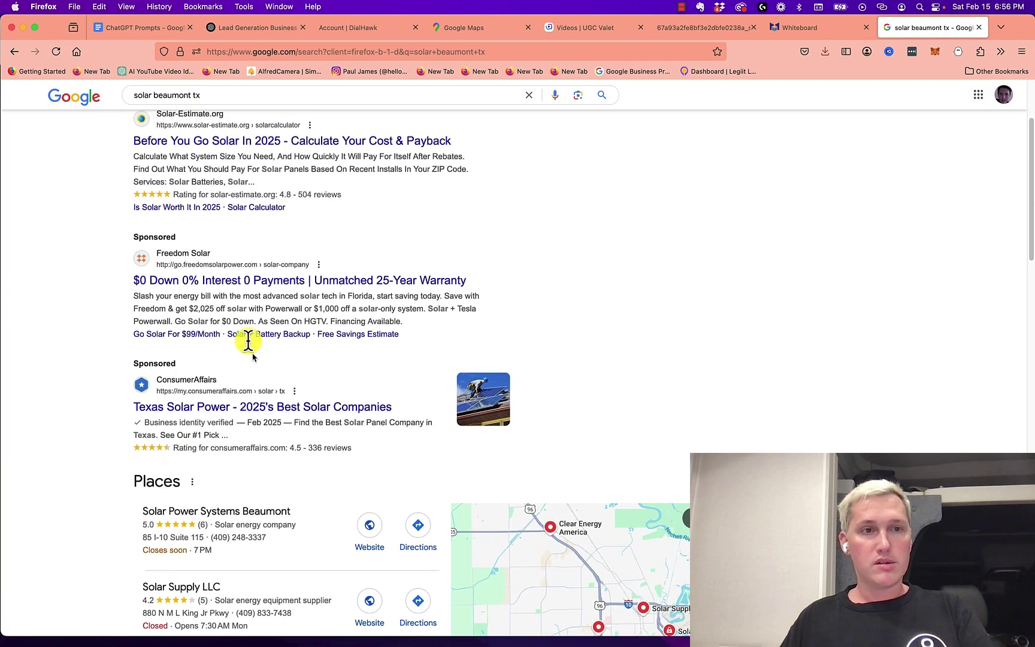
pyautogui.scroll(-2, 264, 330)
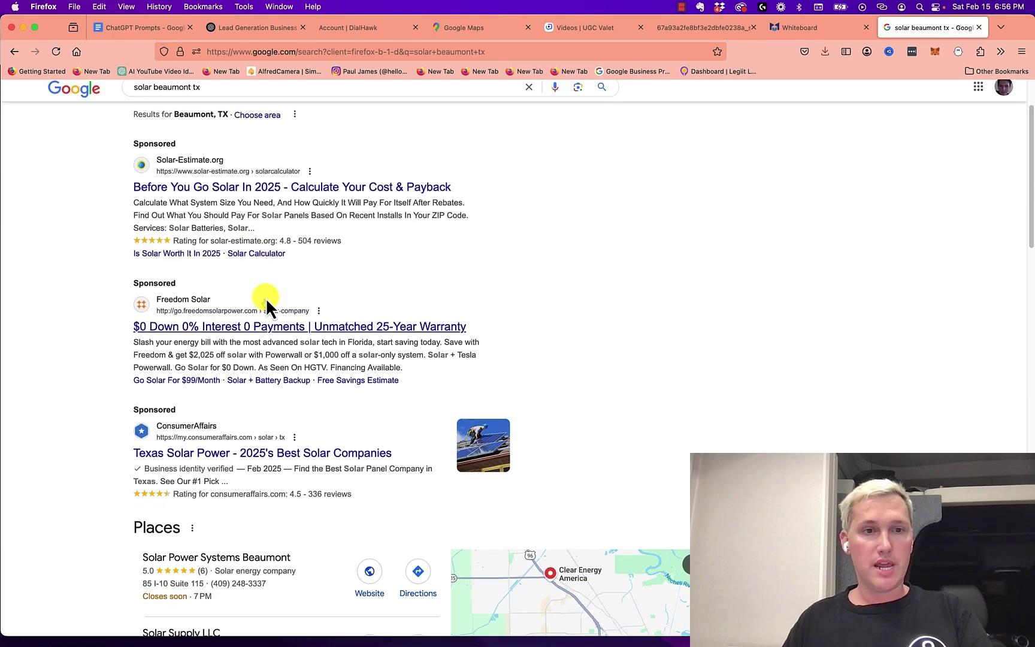
pyautogui.scroll(-1, 311, 336)
pyautogui.scroll(-6, 281, 291)
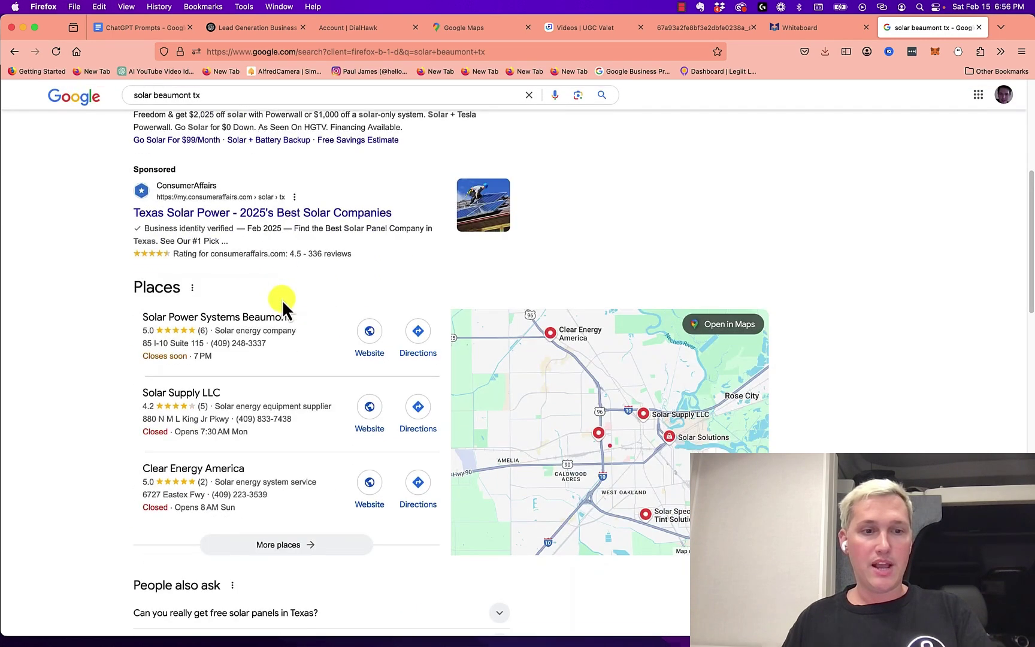
pyautogui.scroll(1, 264, 297)
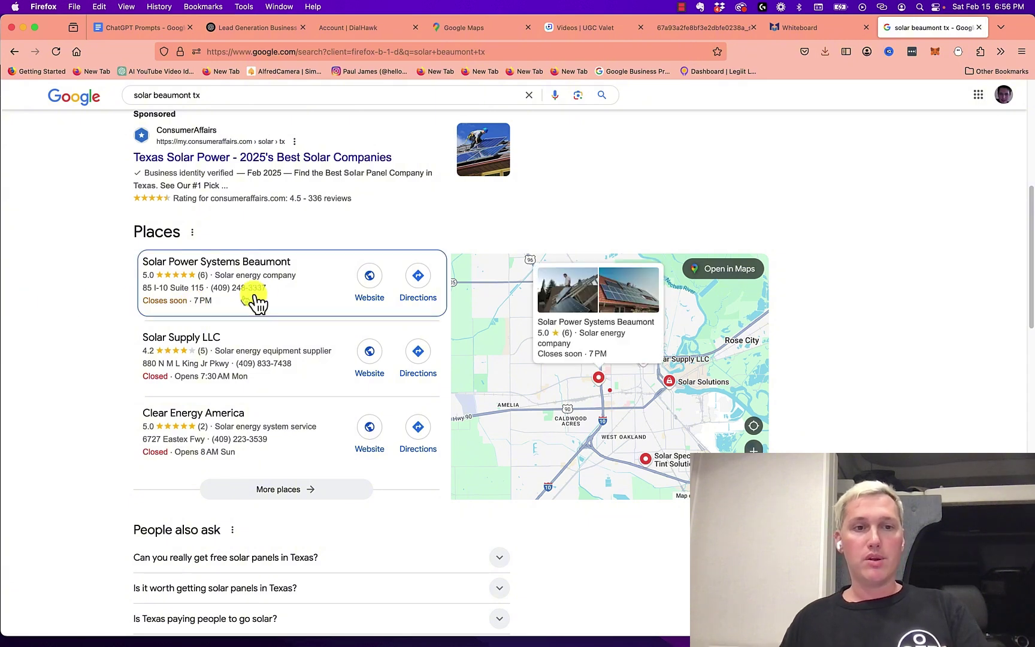
pyautogui.moveTo(273, 296); pyautogui.dragTo(213, 296)
pyautogui.press('super+c')
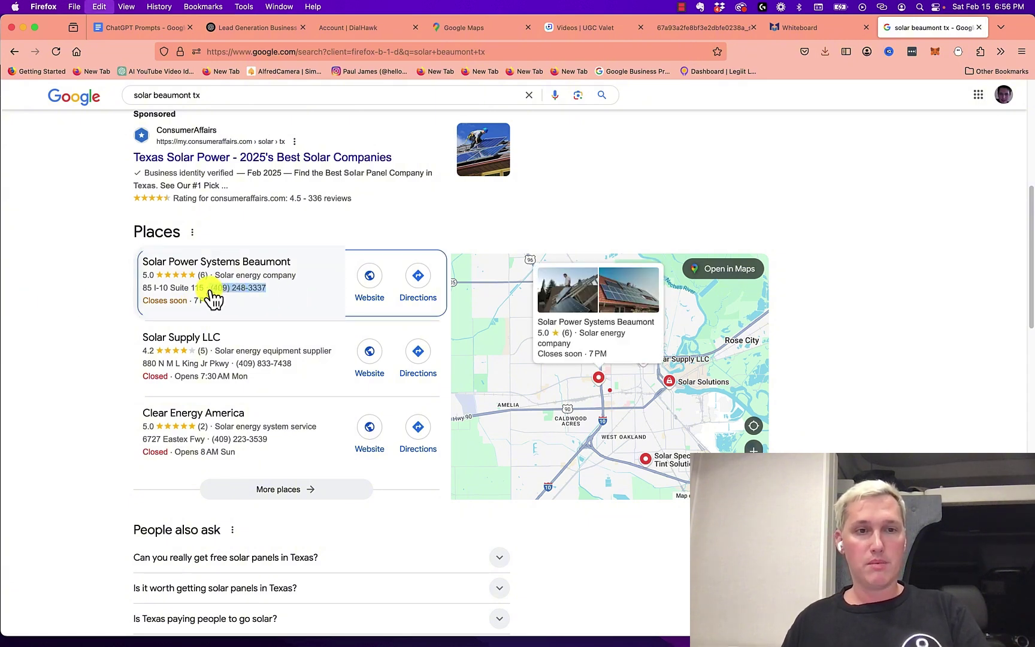
pyautogui.click(360, 27)
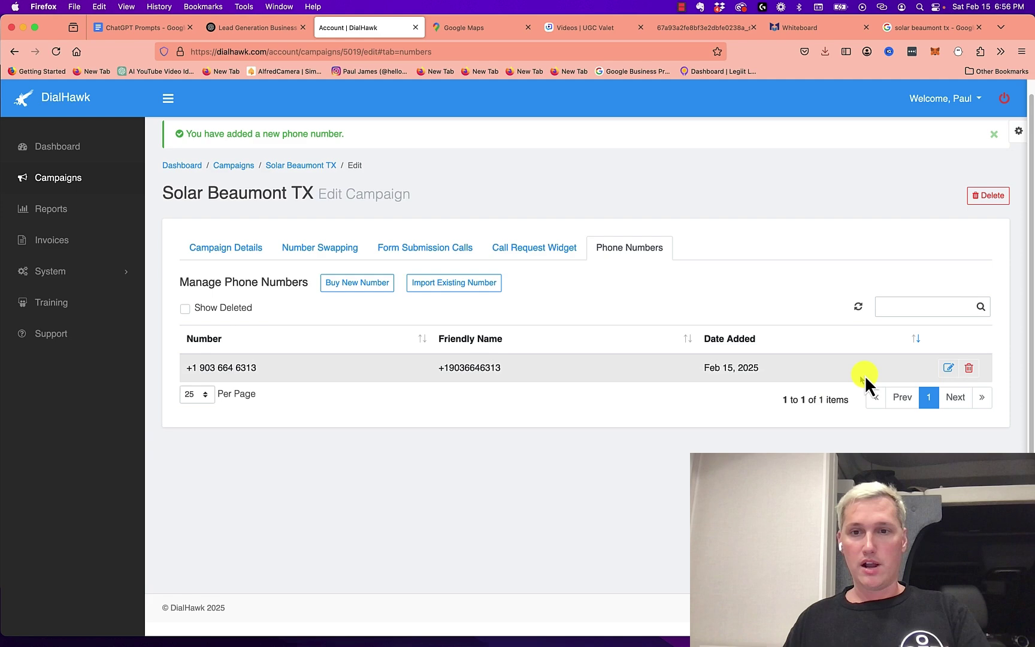
# Rename the tracking number's friendly name to Solar Beaumont TX
pyautogui.click(949, 370)
pyautogui.moveTo(776, 224); pyautogui.dragTo(708, 222)
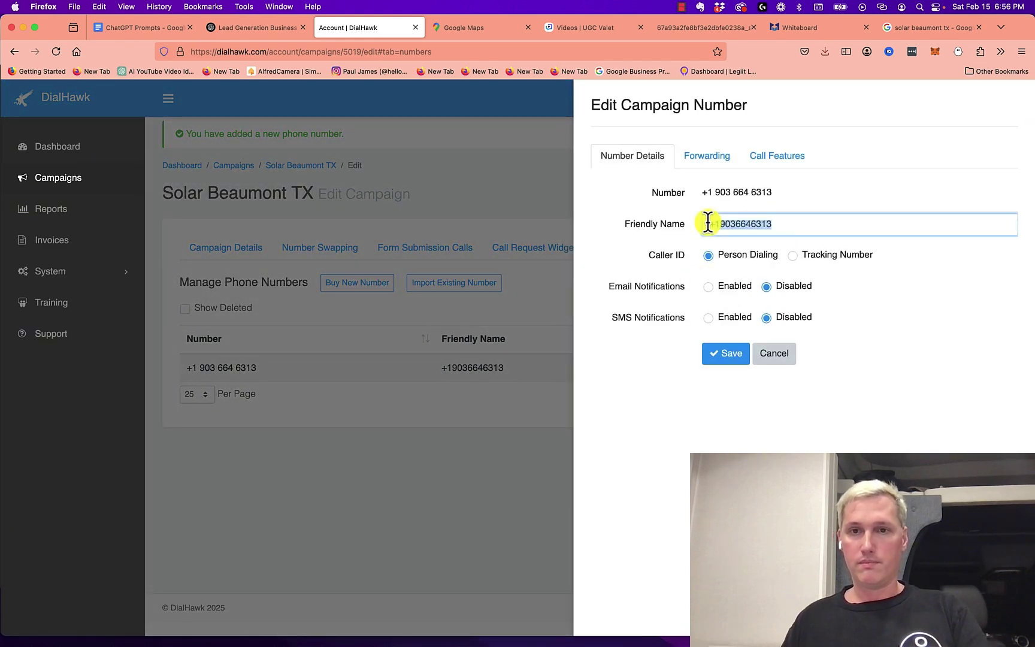
pyautogui.write('Solar Beaumont TX')
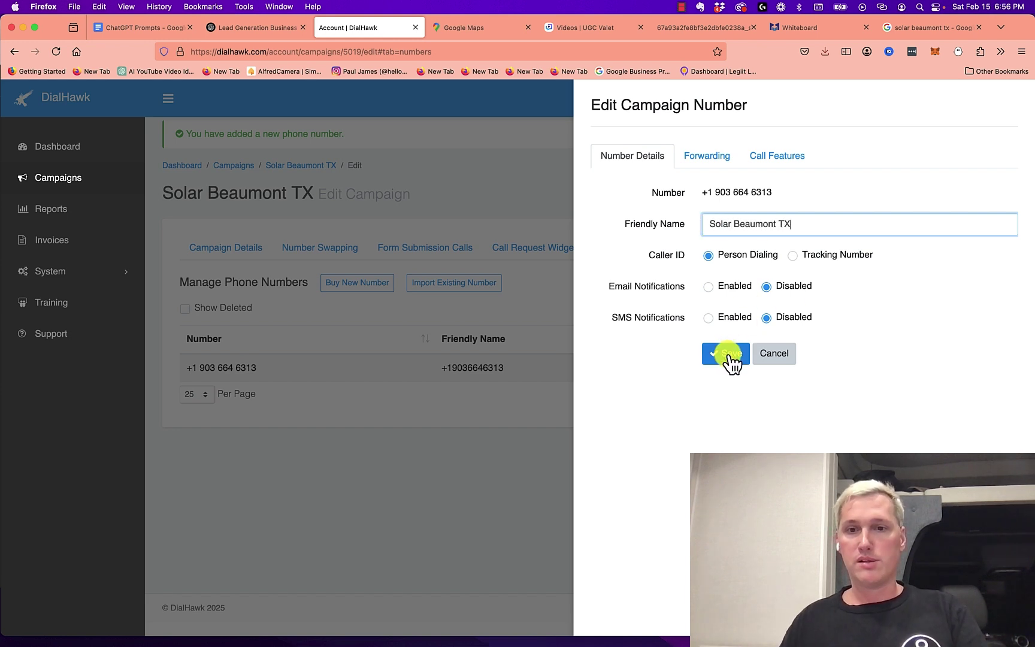
# Forward to multiple numbers at once with Remember Answerer on, pasting the first installer's number
pyautogui.click(706, 157)
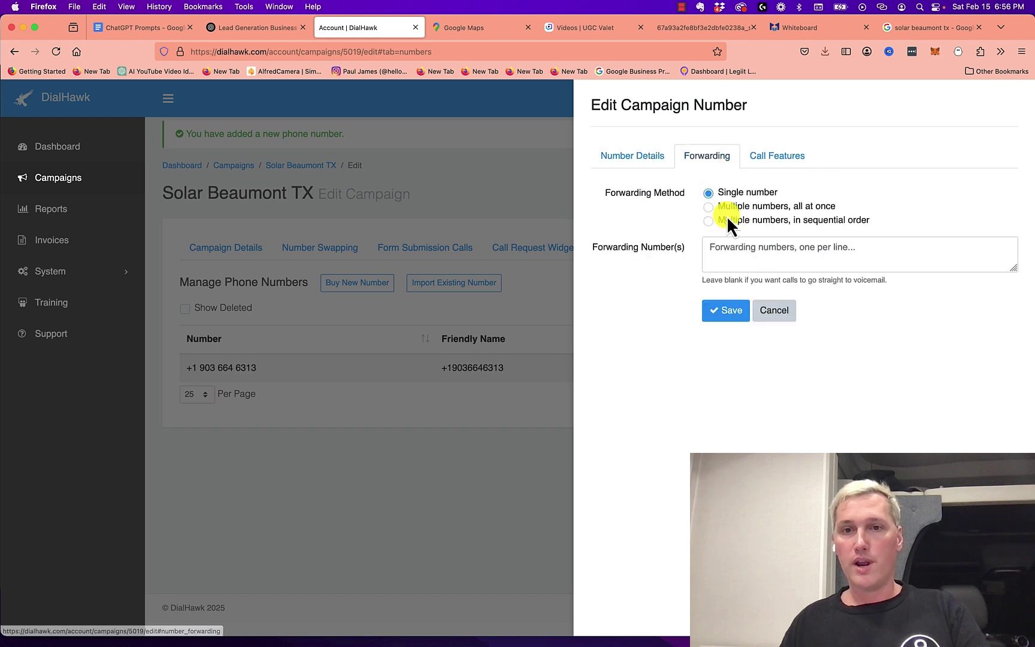
pyautogui.click(710, 207)
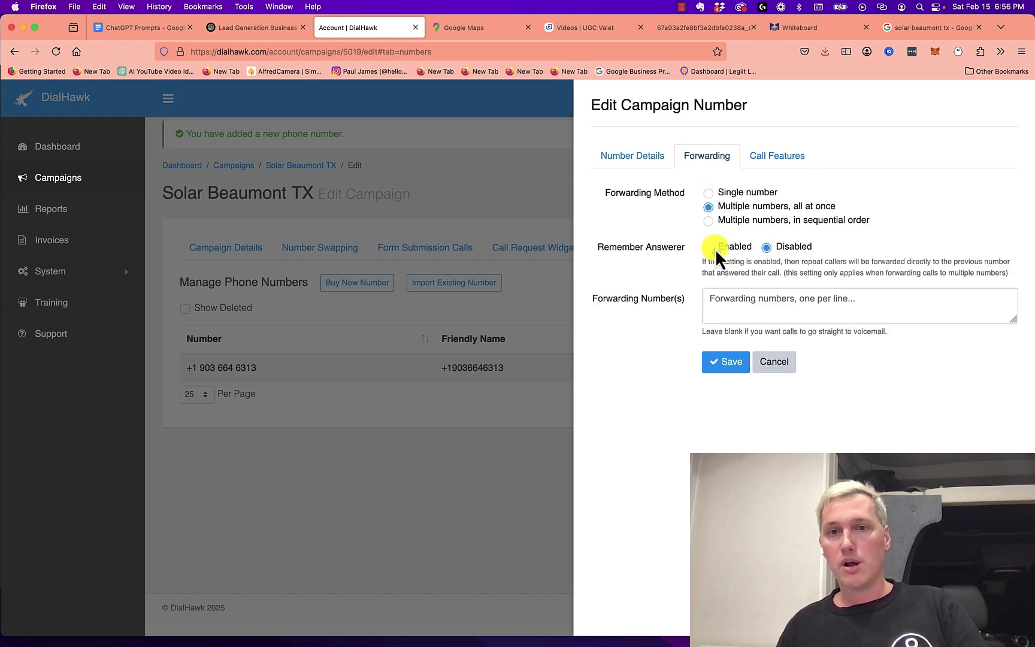
pyautogui.click(711, 249)
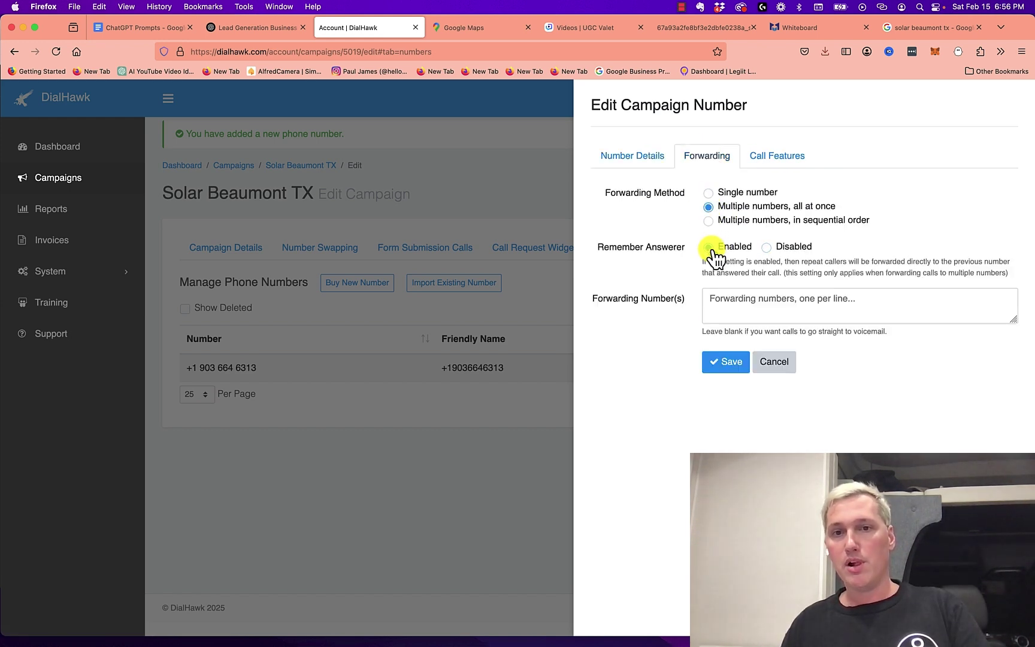
pyautogui.click(732, 300)
pyautogui.press('super+v')
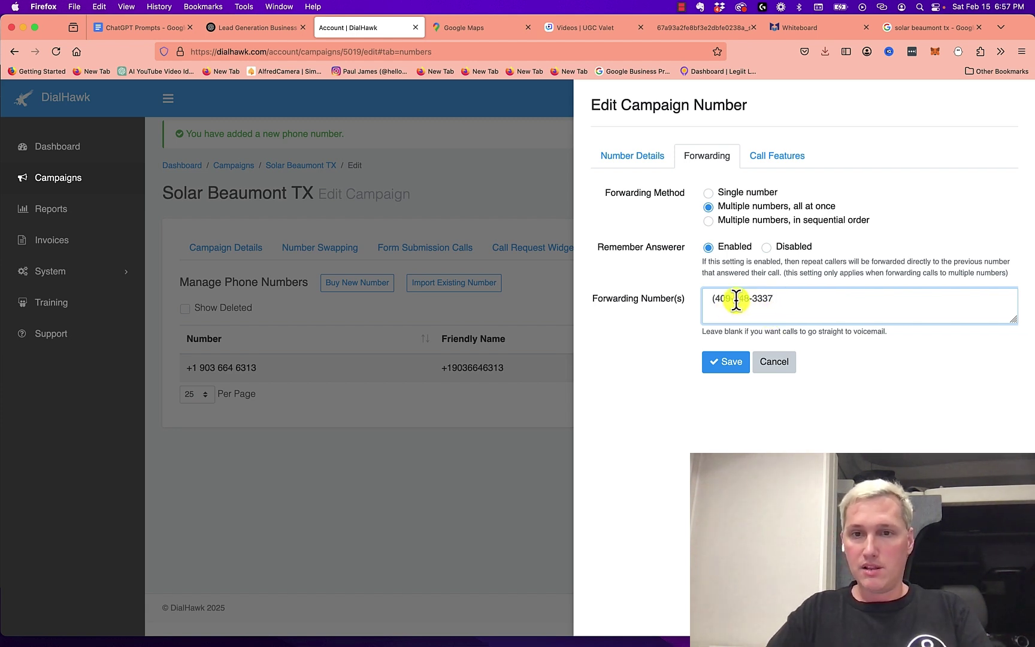
pyautogui.press('BackSpace')
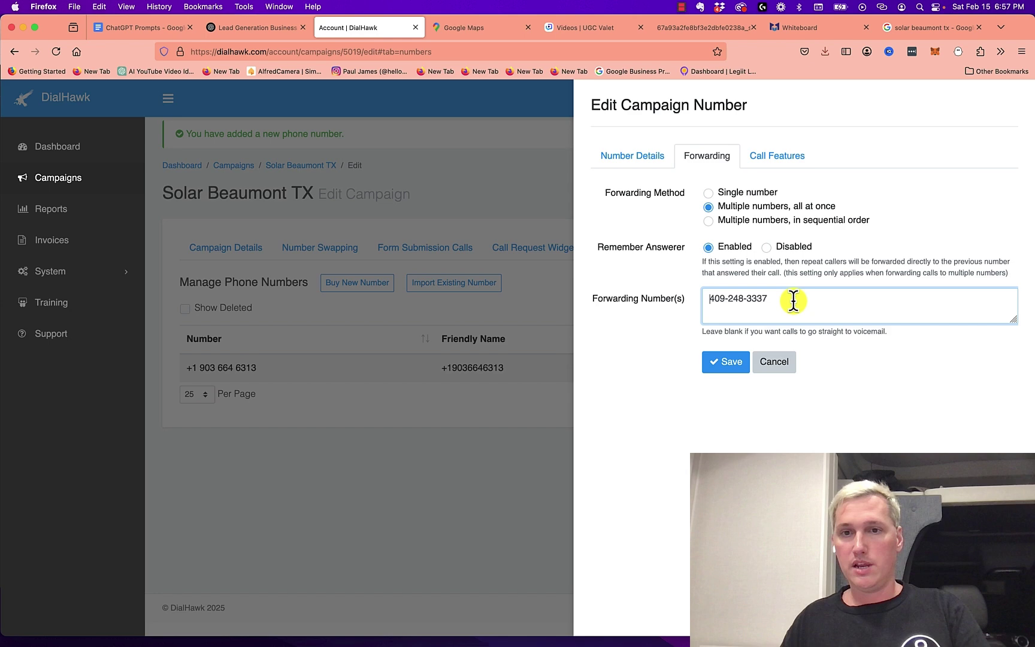
pyautogui.click(796, 300)
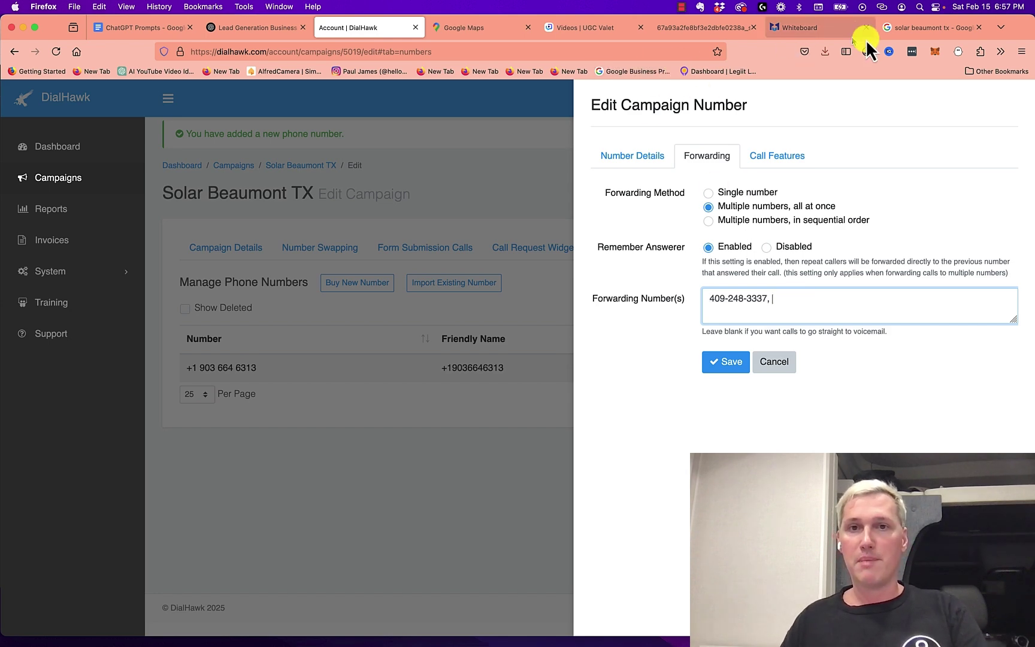
# Copy Solar Supply LLC's phone number from Google and paste it into the forwarding numbers
pyautogui.click(928, 27)
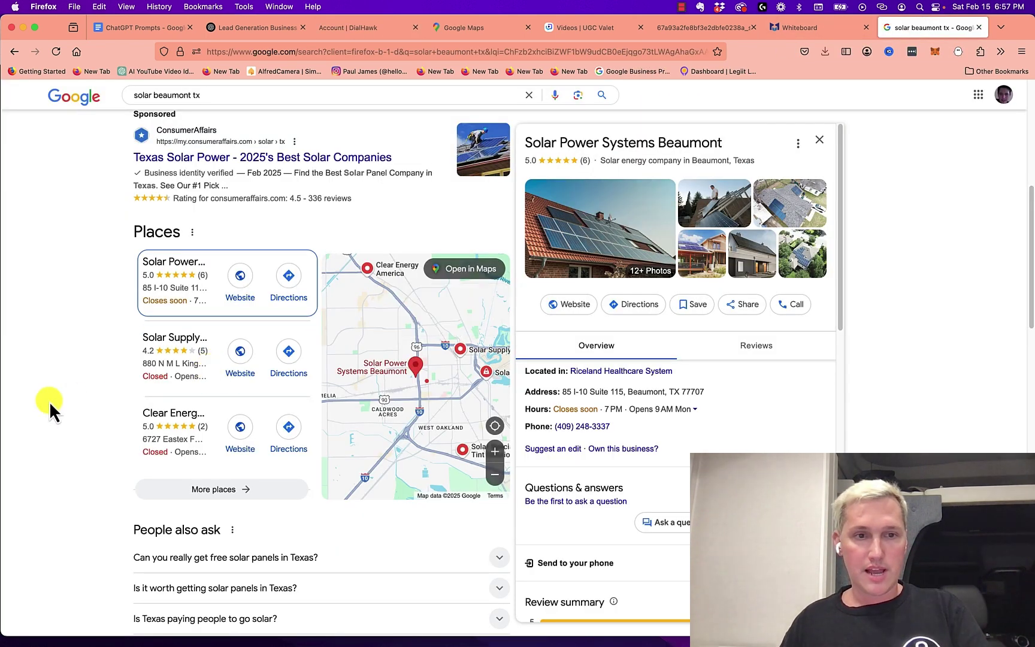
pyautogui.click(206, 350)
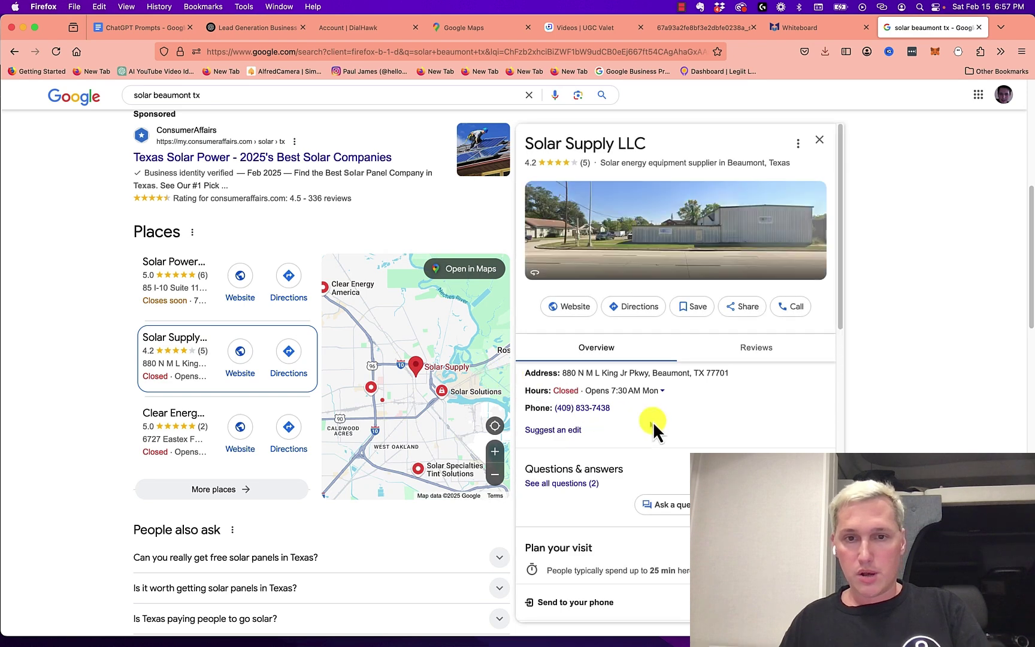
pyautogui.moveTo(613, 409); pyautogui.dragTo(558, 415)
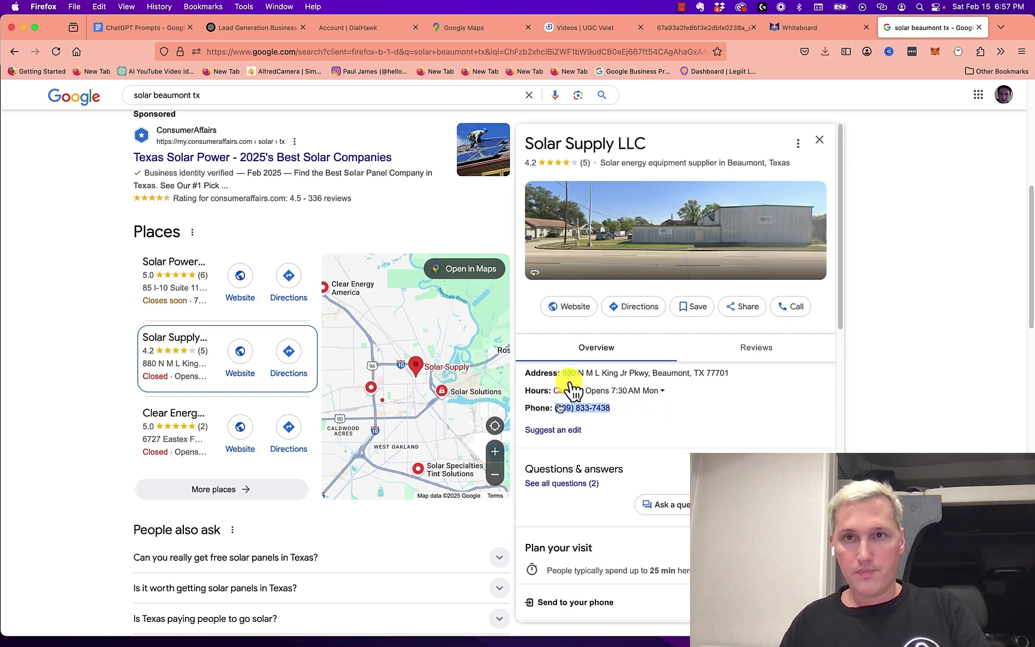
pyautogui.click(367, 27)
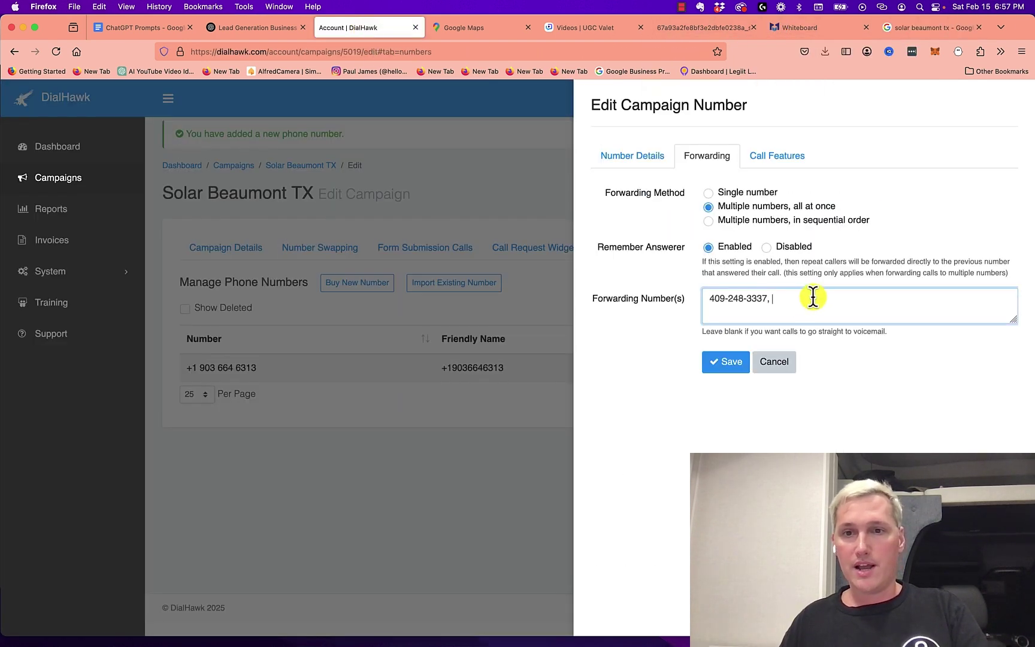
pyautogui.press('super+v')
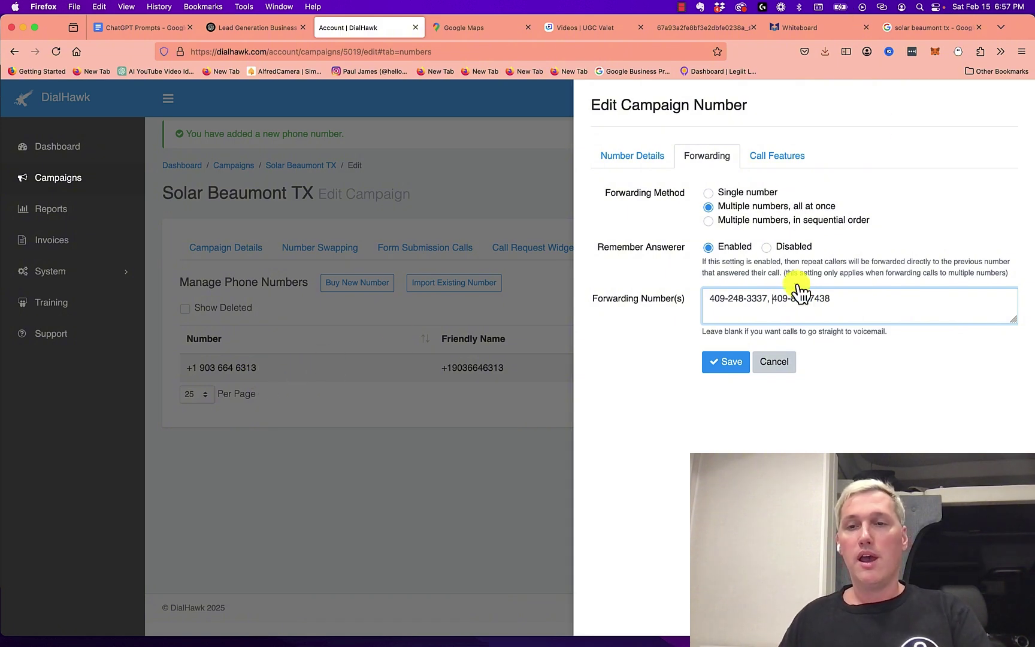
pyautogui.click(920, 34)
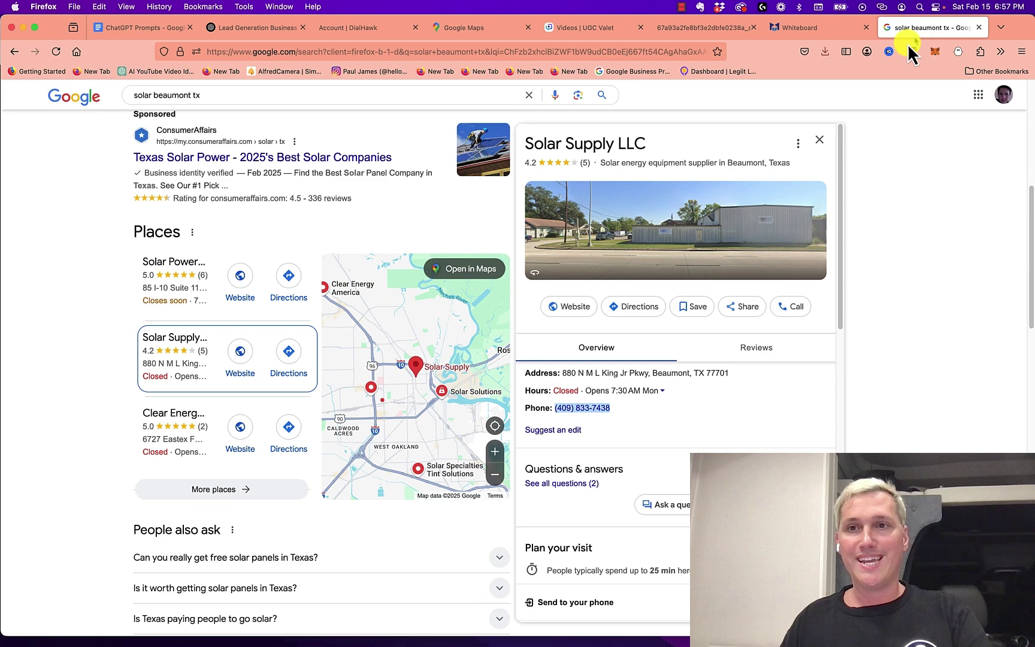
pyautogui.click(225, 436)
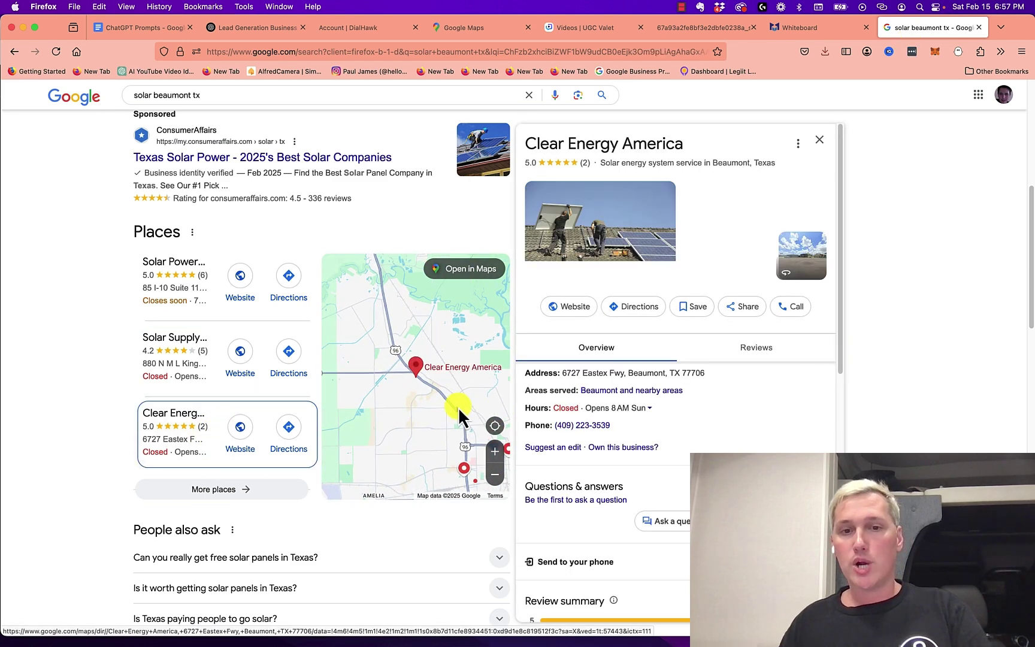
pyautogui.moveTo(638, 429); pyautogui.dragTo(553, 427)
pyautogui.press('super+c')
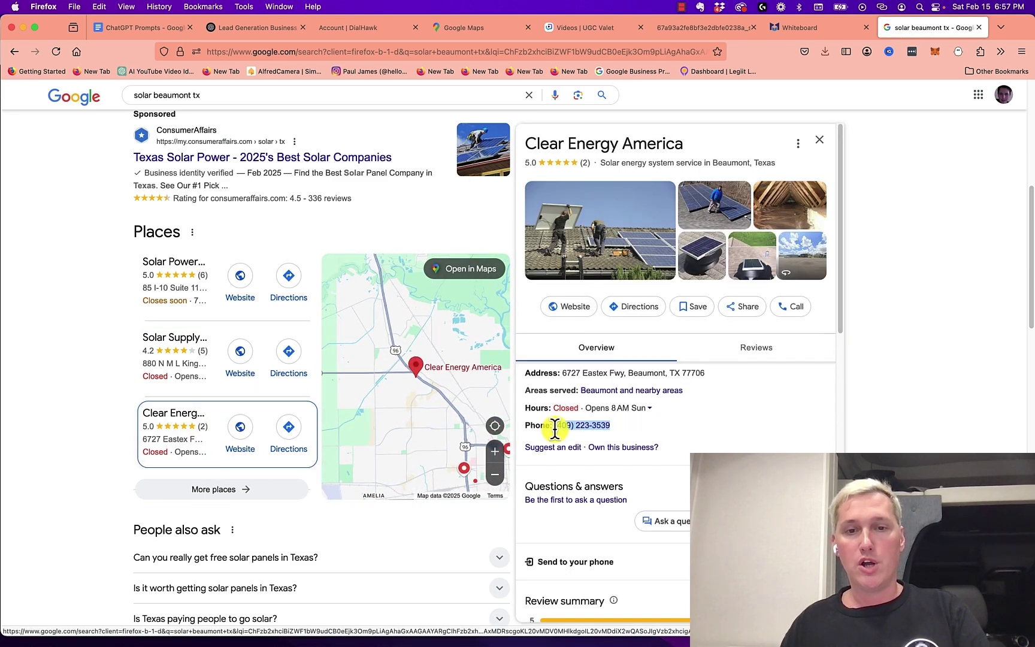
pyautogui.click(337, 31)
pyautogui.press('super+v')
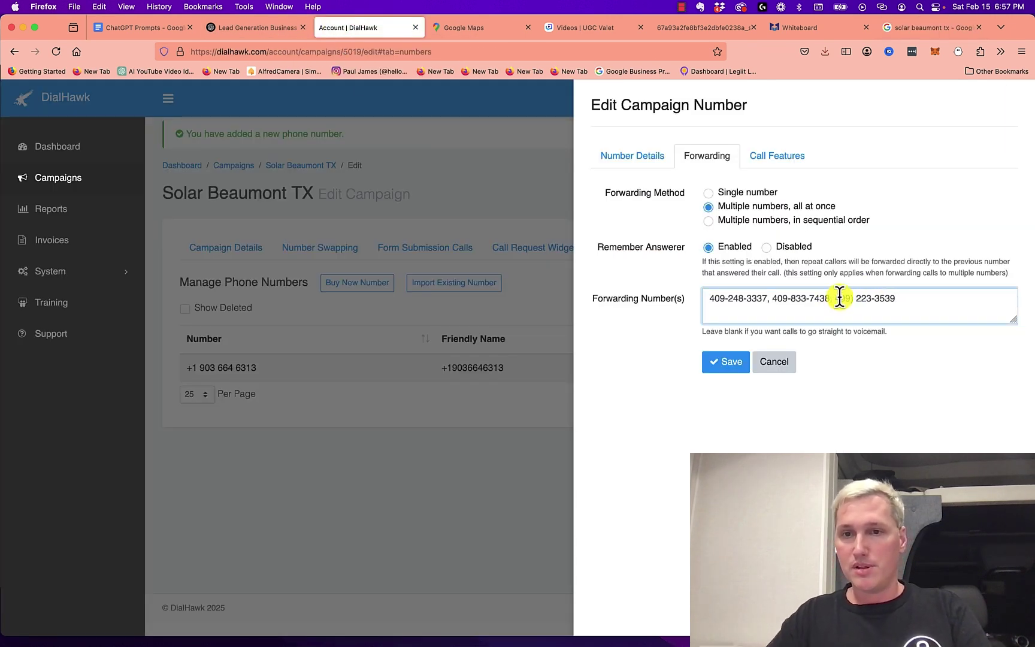
pyautogui.press('BackSpace')
pyautogui.press('BackSpace')
pyautogui.write('-')
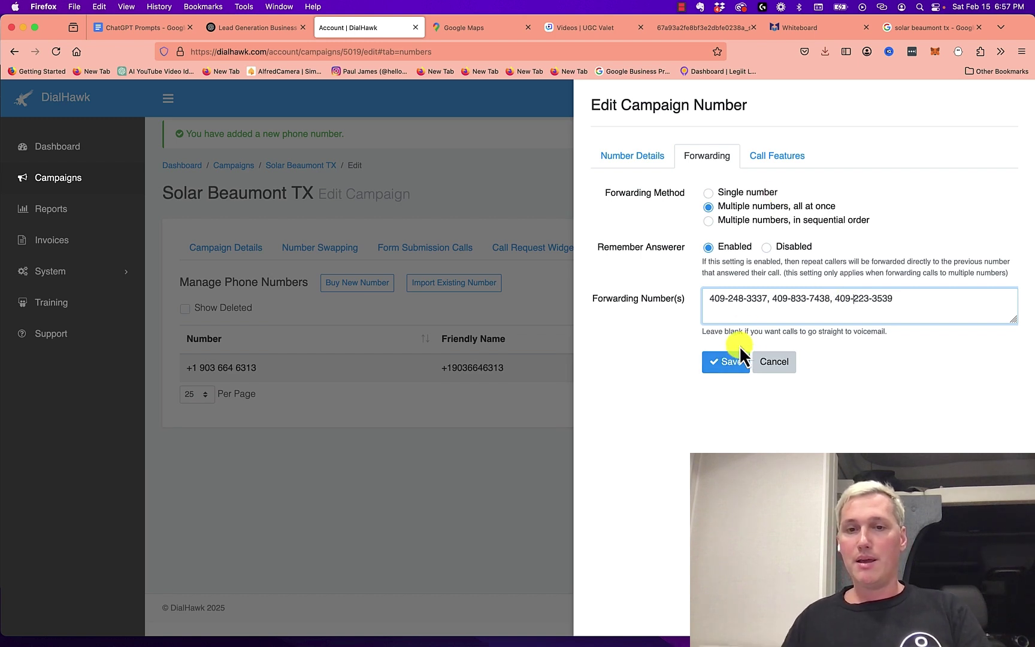
# Enable a text-to-speech whisper starting 'This', save the number's settings, and select the tracking number
pyautogui.click(779, 170)
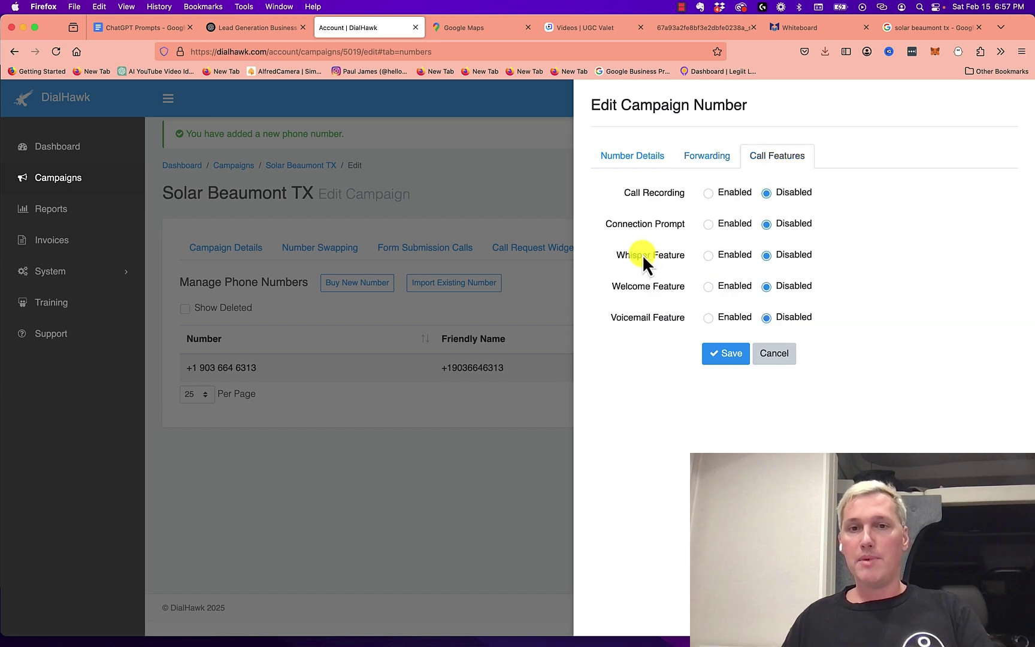
pyautogui.click(709, 257)
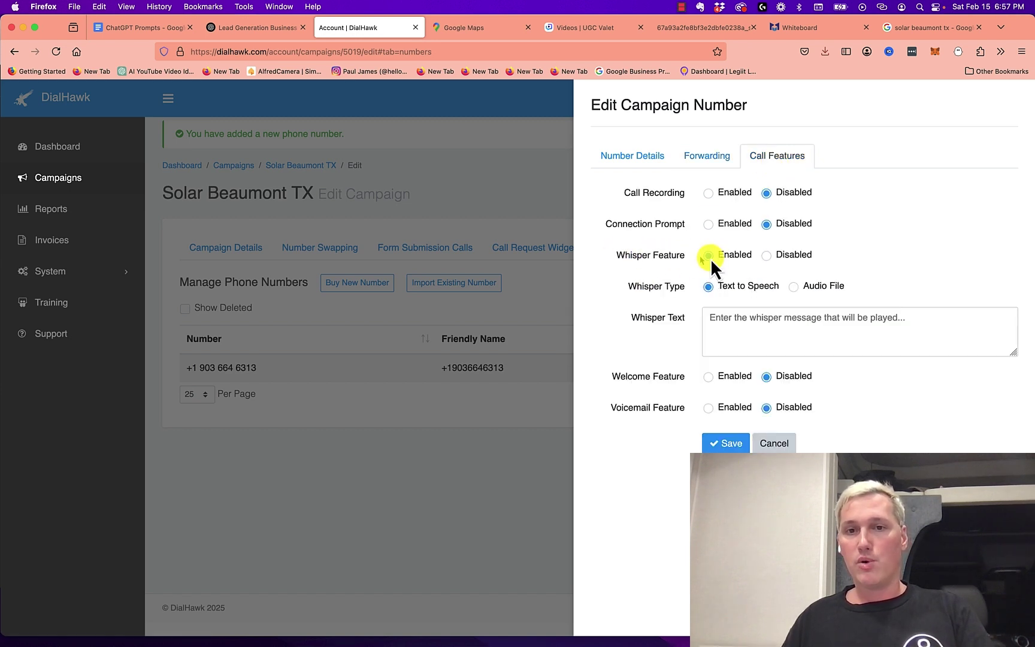
pyautogui.click(776, 312)
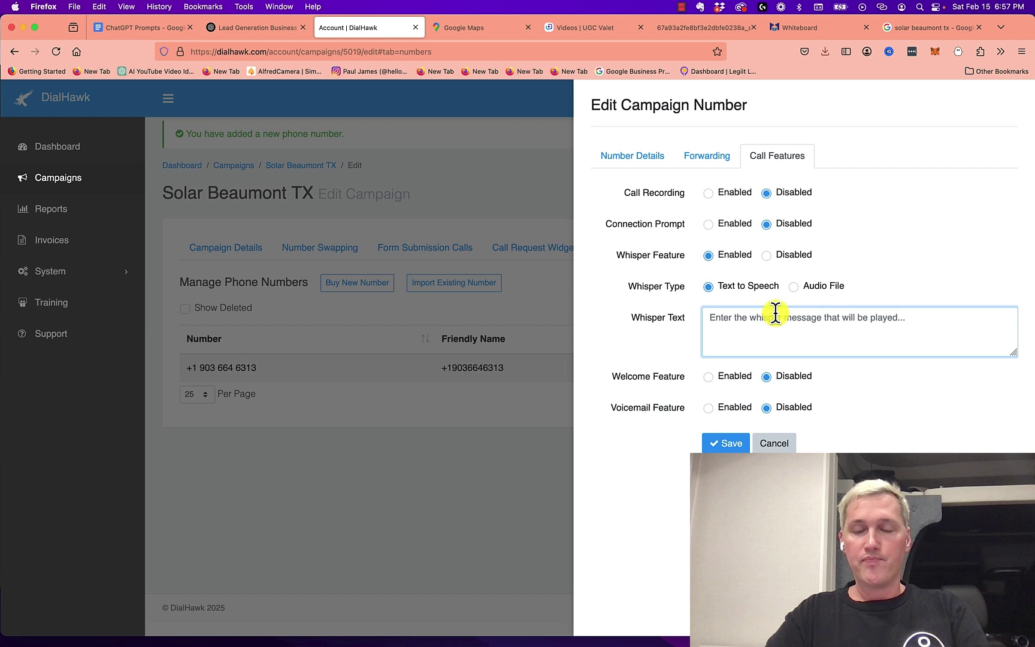
pyautogui.write('This free lead was provided to you by Paul')
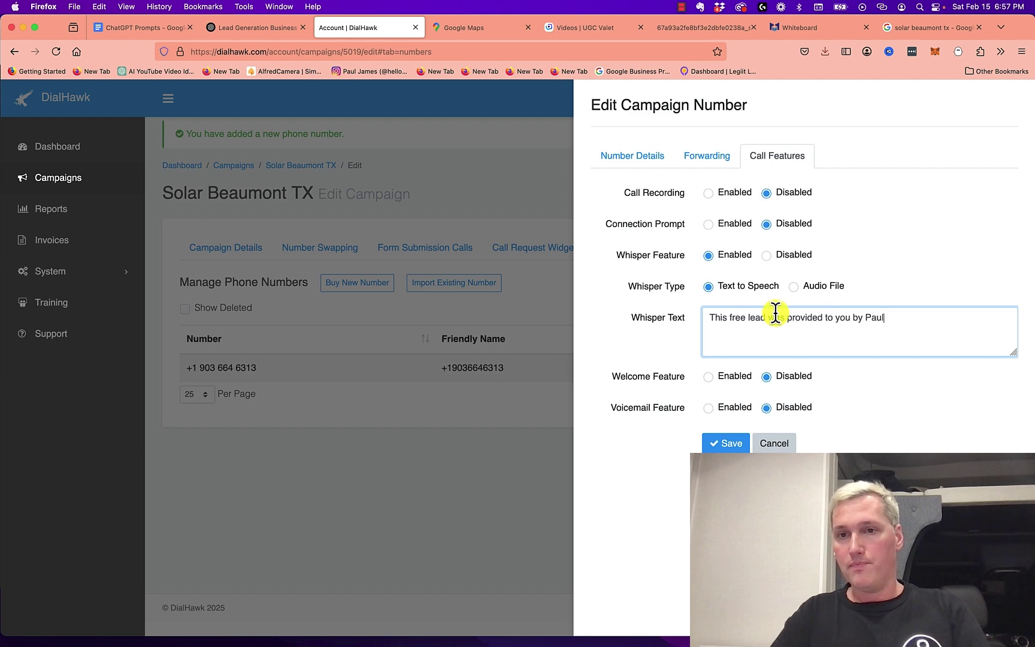
pyautogui.click(725, 446)
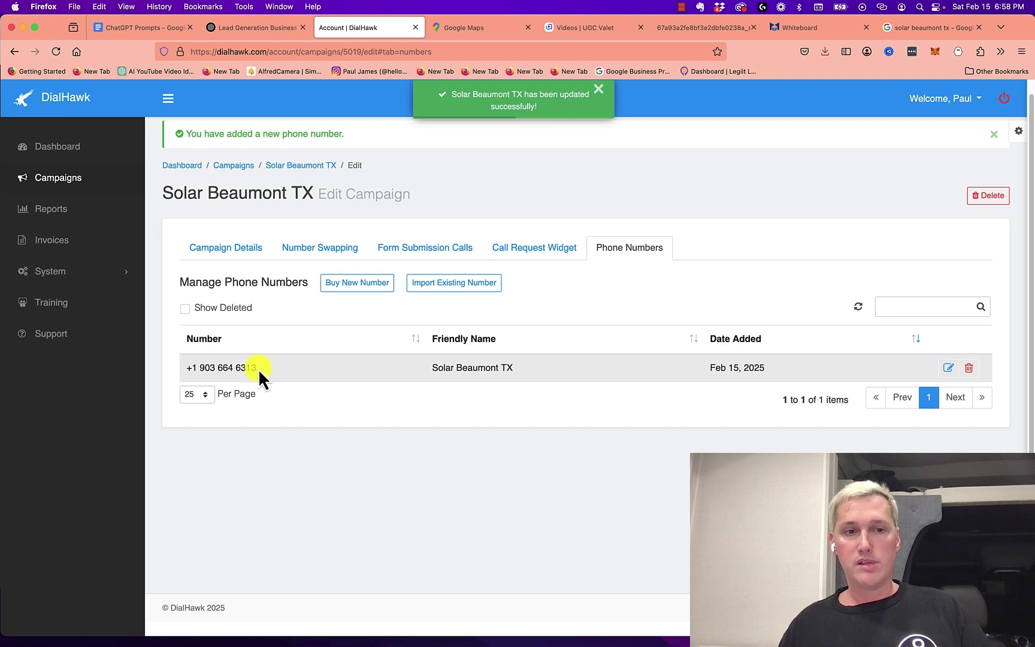
pyautogui.moveTo(259, 370); pyautogui.dragTo(200, 367)
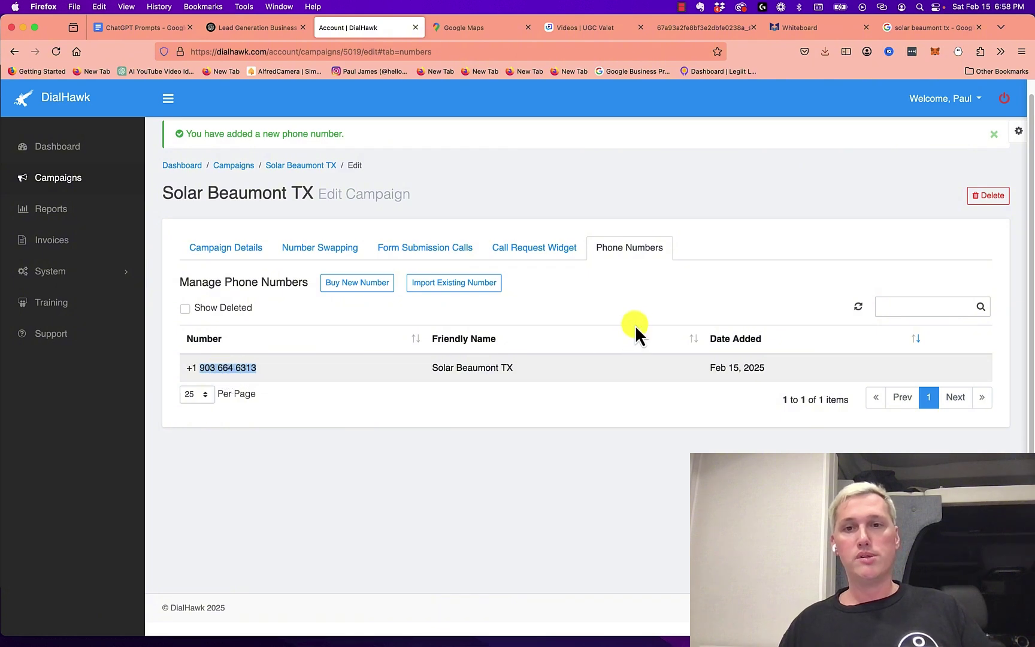
# Return to the Google 'solar beaumont tx' results after a brief look at DialHawk's phone numbers
pyautogui.click(923, 28)
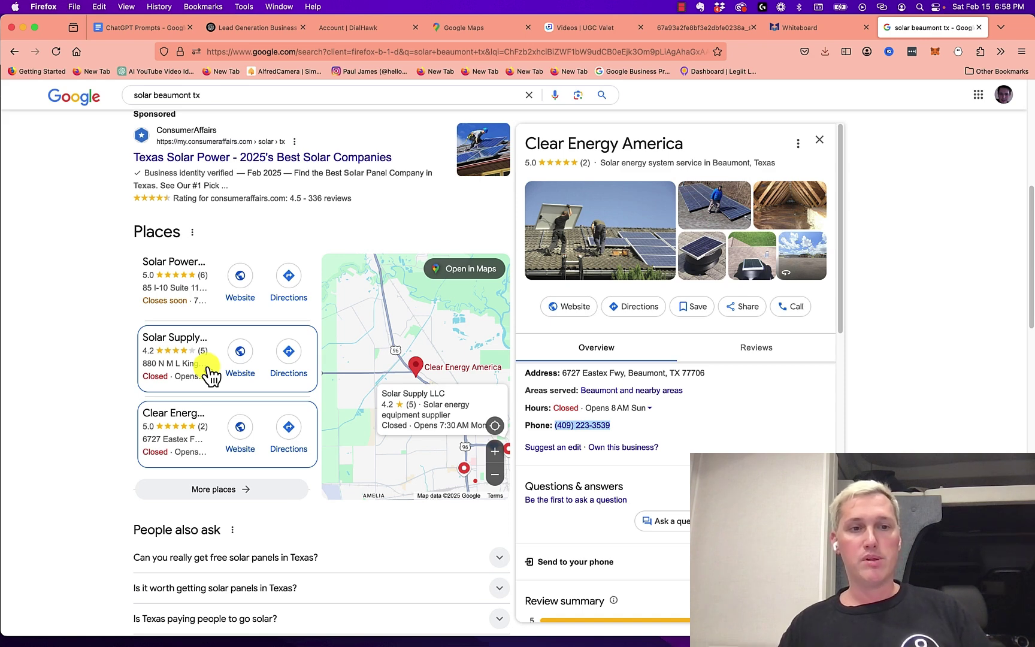
pyautogui.click(348, 27)
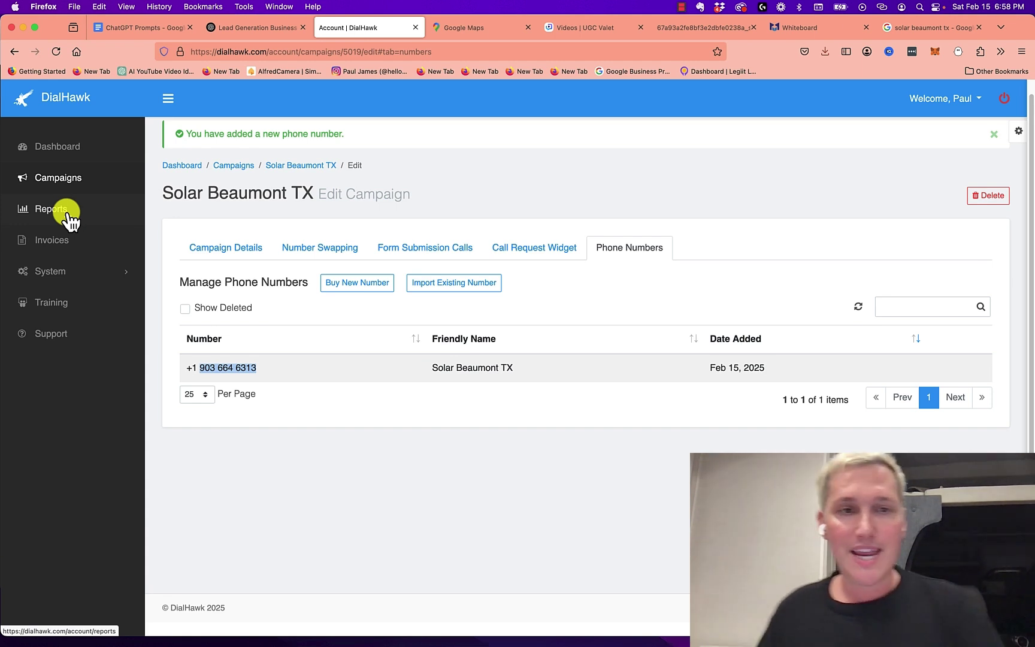
pyautogui.click(919, 28)
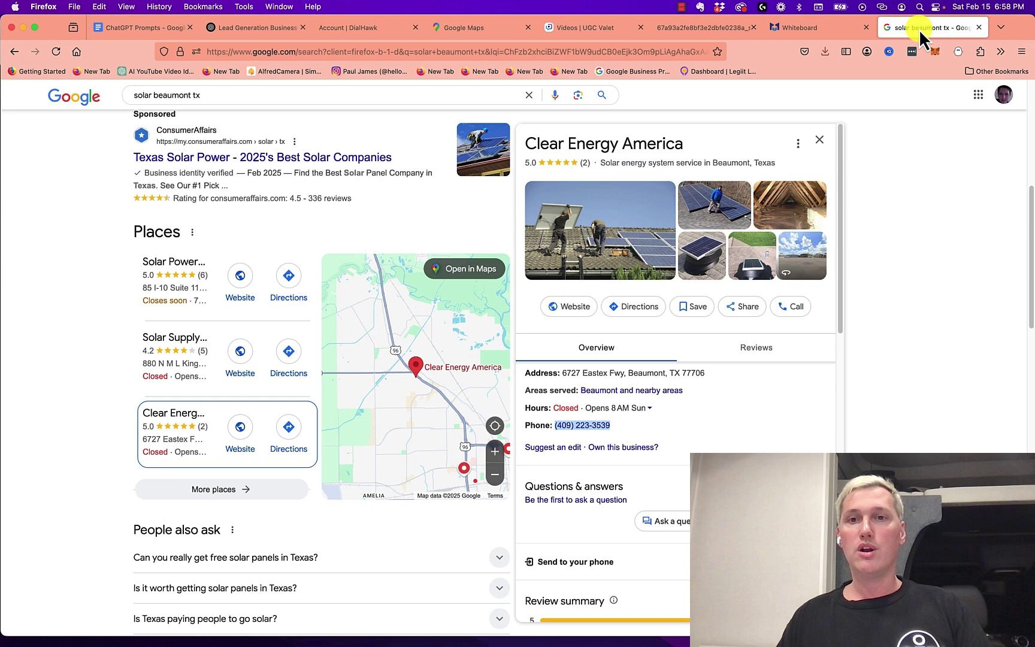
# Open Clear Energy America's website, highlight its footer contact details, then go back to DialHawk
pyautogui.click(593, 317)
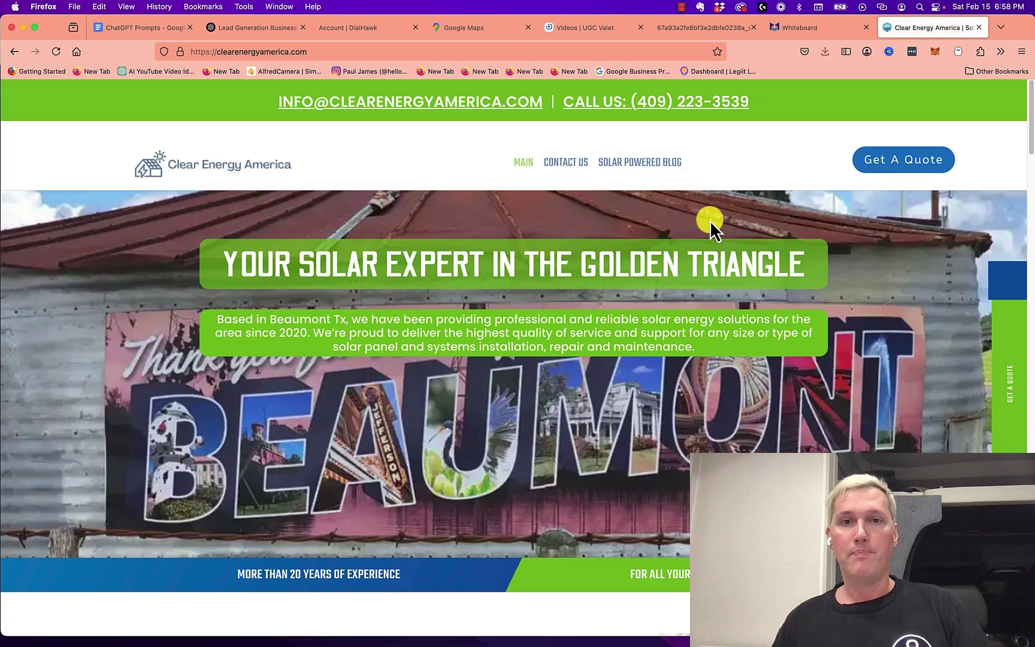
pyautogui.scroll(-3, 710, 220)
pyautogui.scroll(-20, 669, 277)
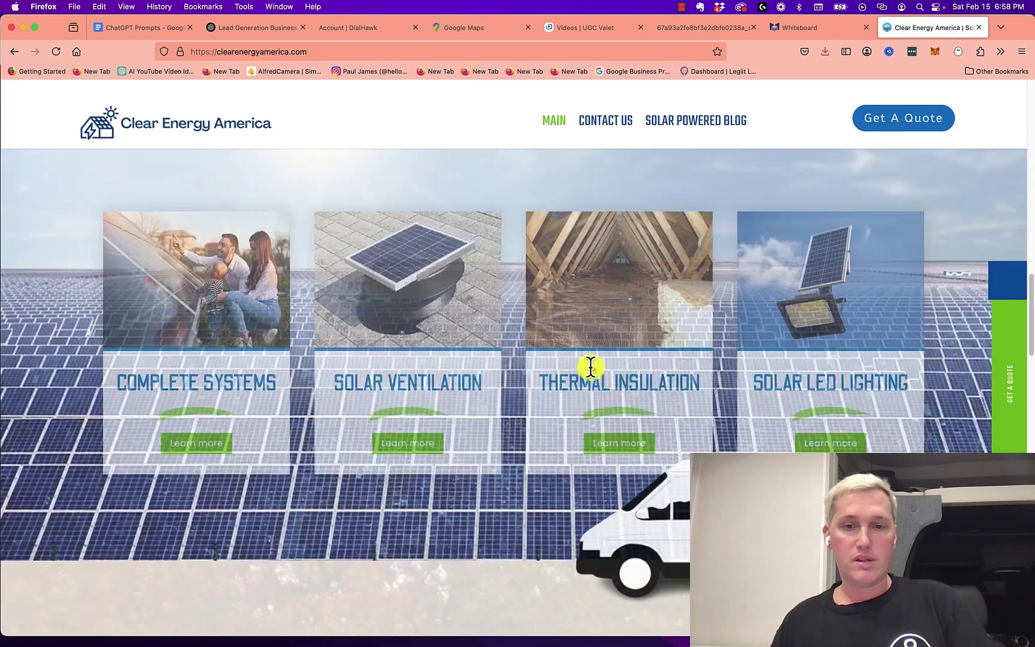
pyautogui.scroll(-15, 544, 410)
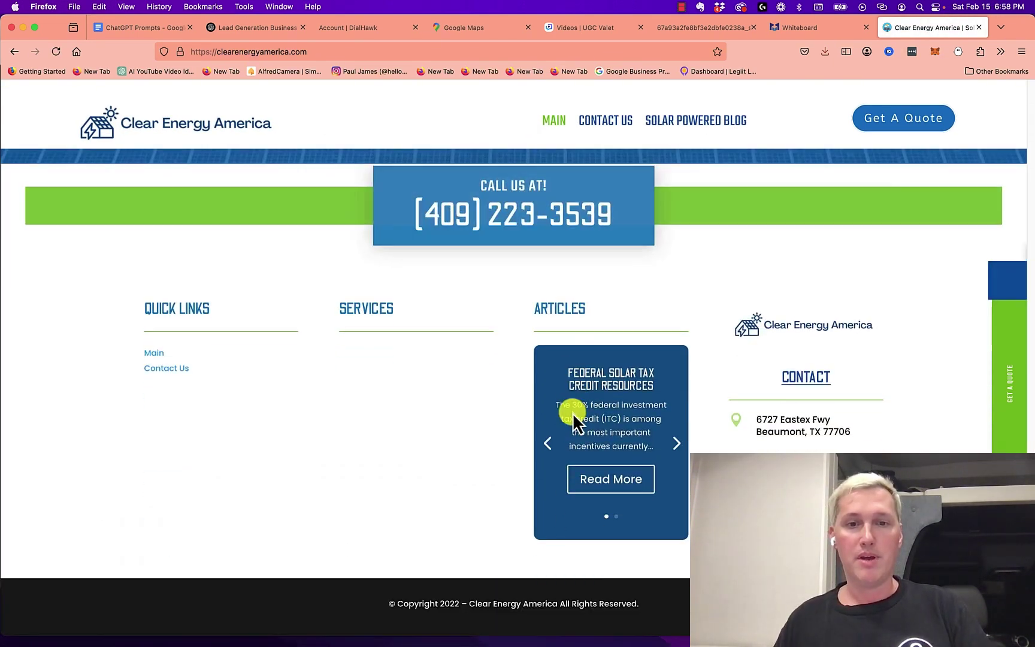
pyautogui.moveTo(901, 440)
pyautogui.mouseDown()
pyautogui.moveTo(745, 439)
pyautogui.moveTo(920, 440)
pyautogui.mouseUp()
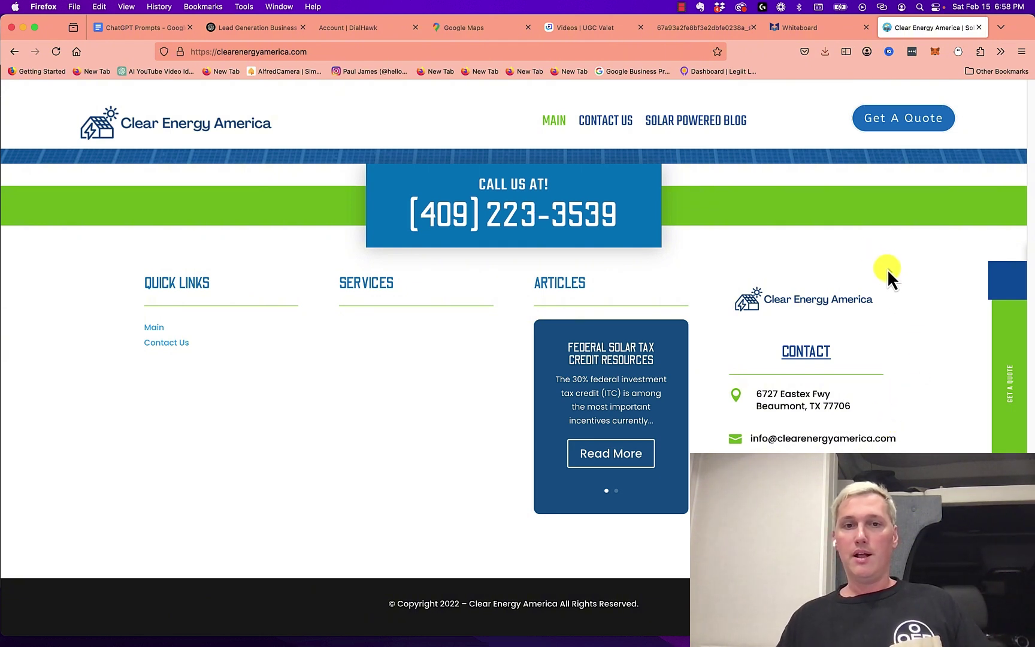
pyautogui.click(340, 26)
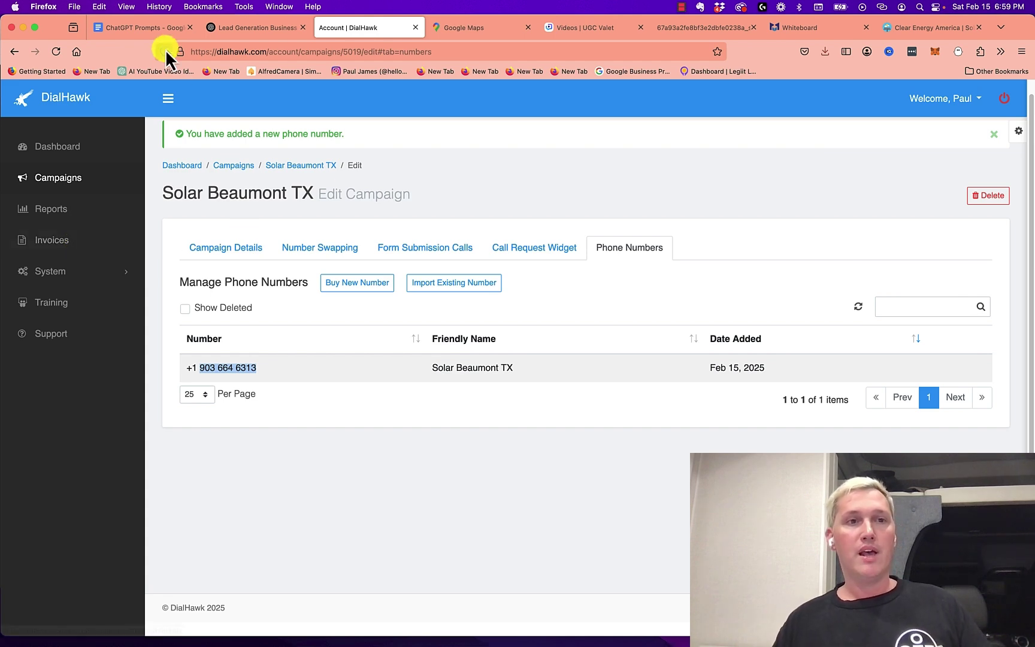
# In the ChatGPT Prompts document, scroll up and select the coaching program link
pyautogui.click(155, 32)
pyautogui.scroll(2, 458, 324)
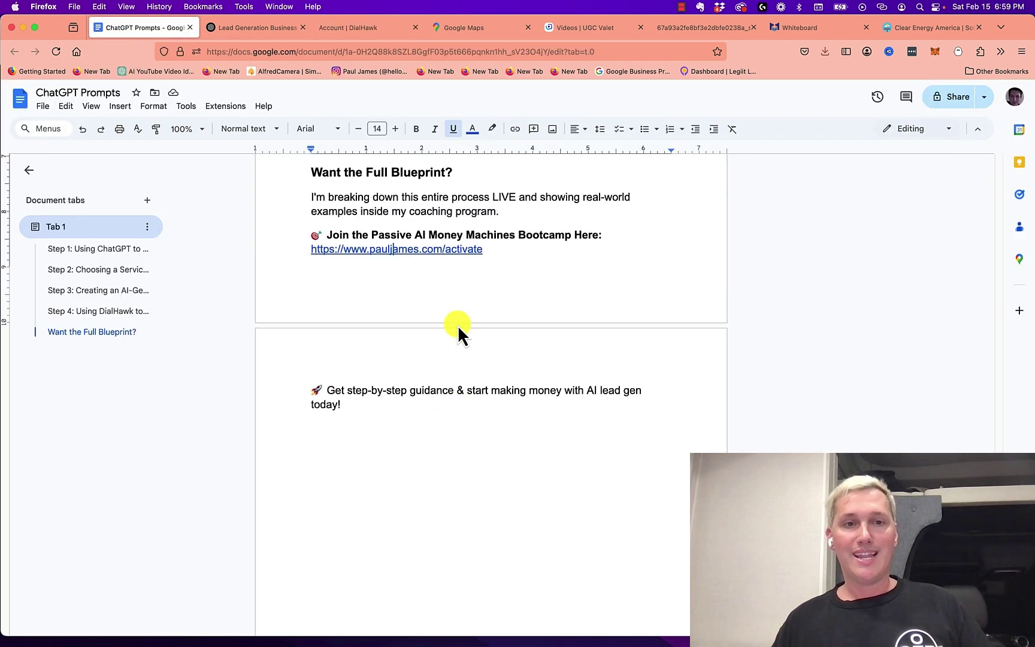
pyautogui.moveTo(499, 248); pyautogui.dragTo(299, 258)
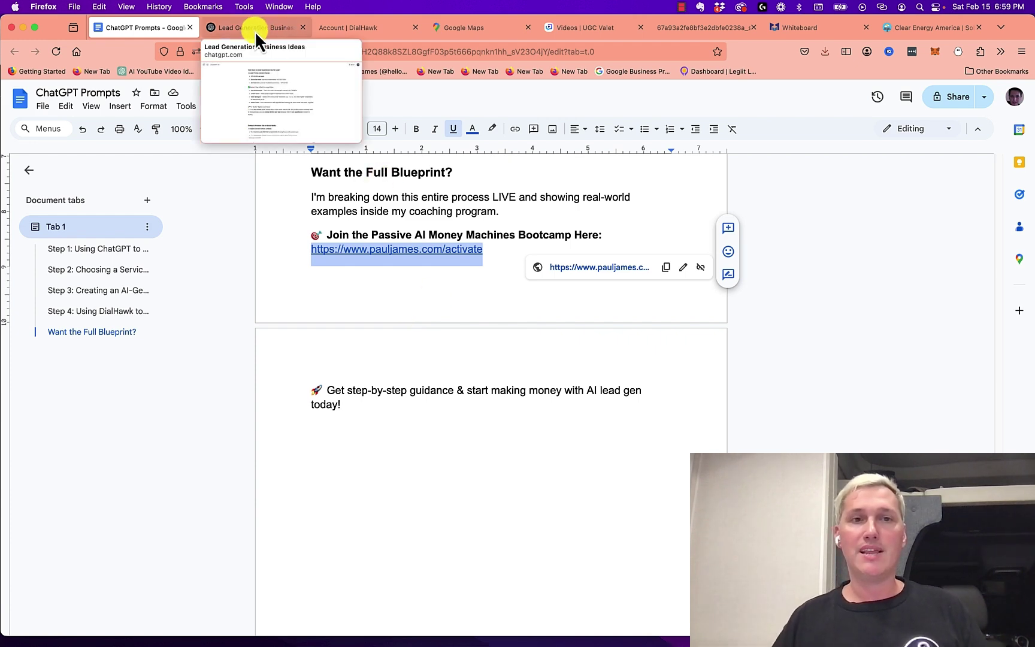
# Deselect the tracking number in DialHawk, then return to the document and open UGC Valet's Videos page
pyautogui.click(366, 28)
pyautogui.click(280, 370)
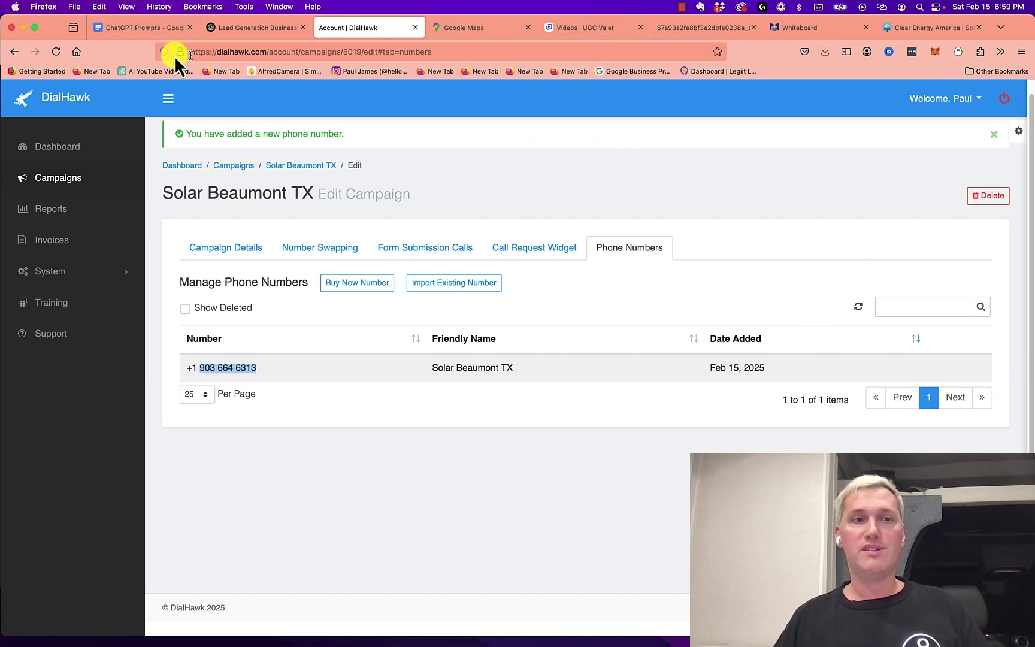
pyautogui.click(138, 28)
pyautogui.scroll(10, 447, 346)
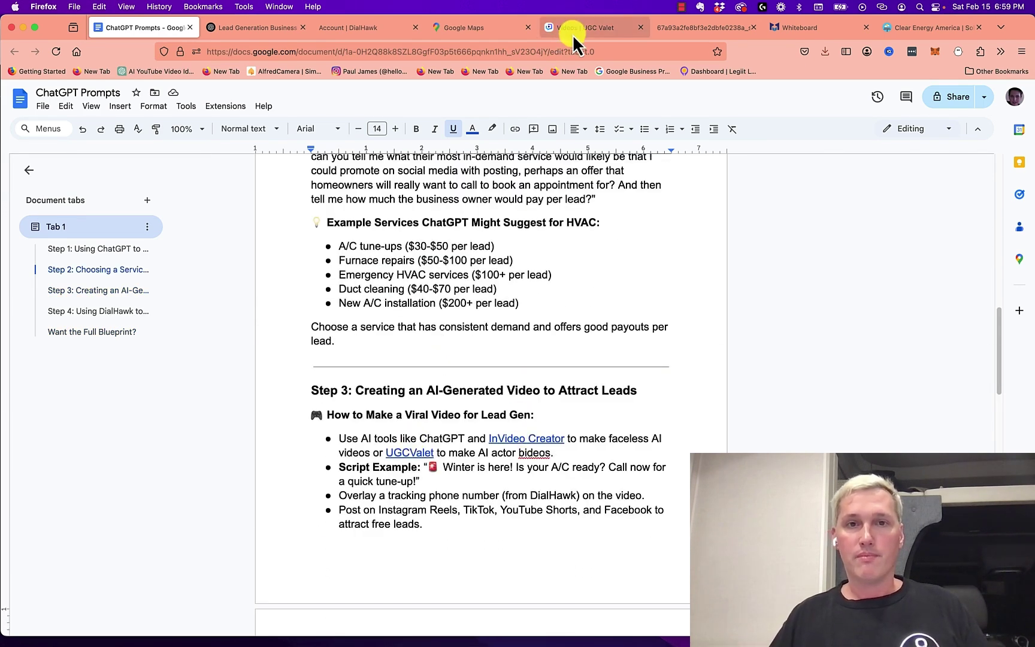
pyautogui.click(573, 34)
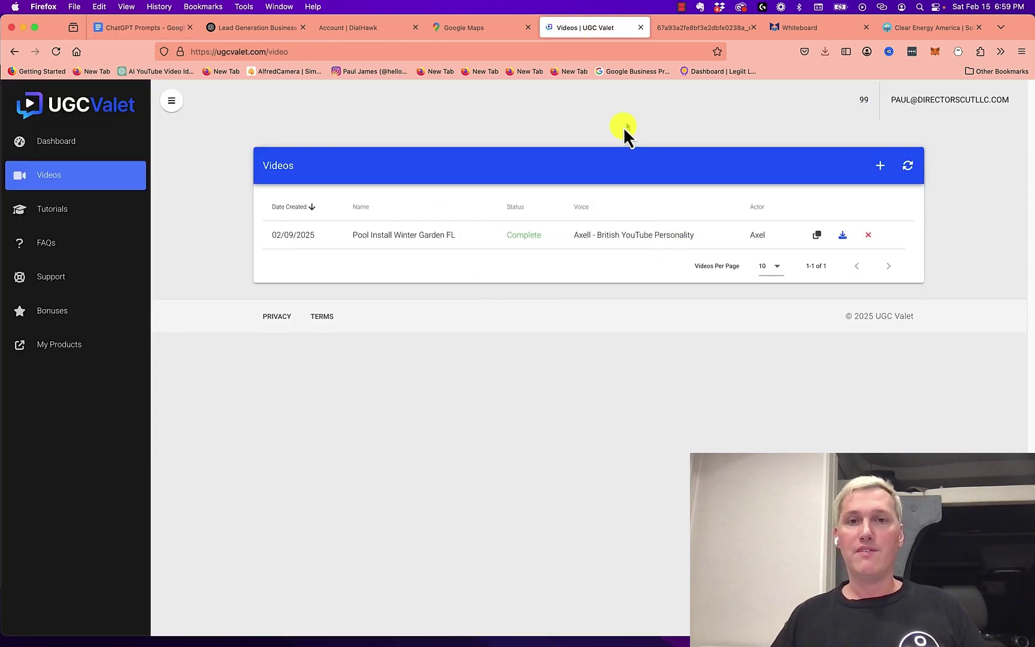
# Start a new Single video in UGC Valet and browse the actor choices
pyautogui.click(884, 174)
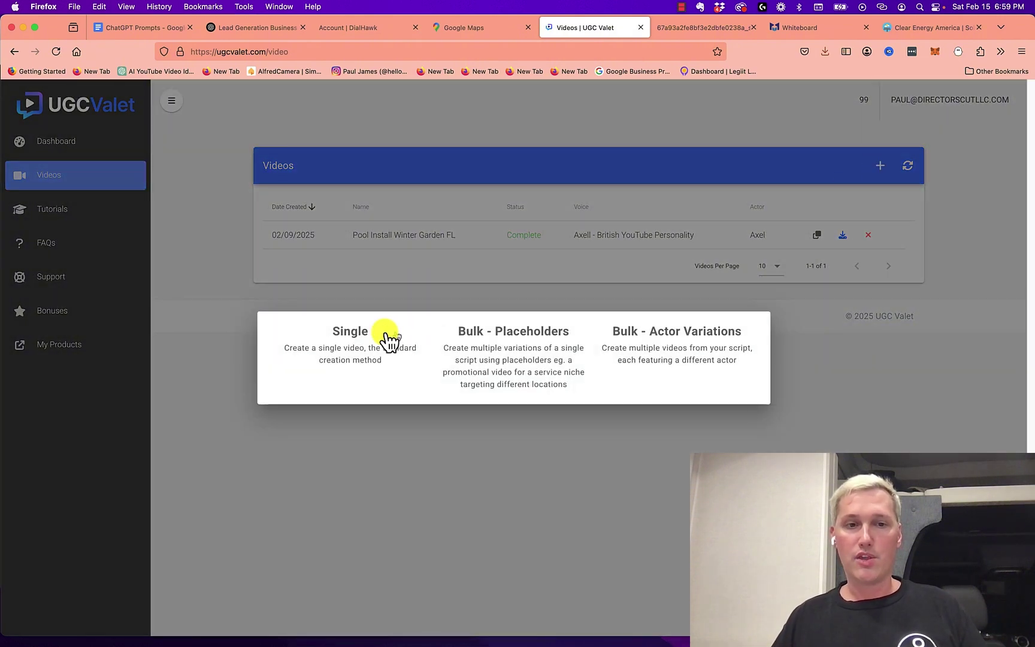
pyautogui.moveTo(386, 337); pyautogui.dragTo(358, 345)
pyautogui.click(358, 343)
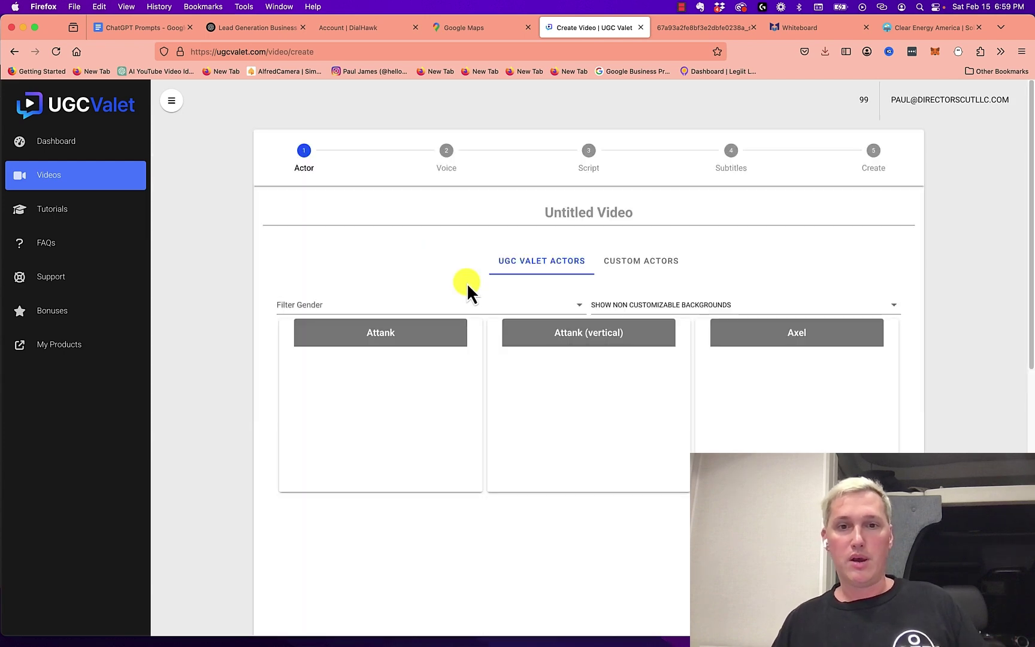
pyautogui.scroll(-2, 519, 303)
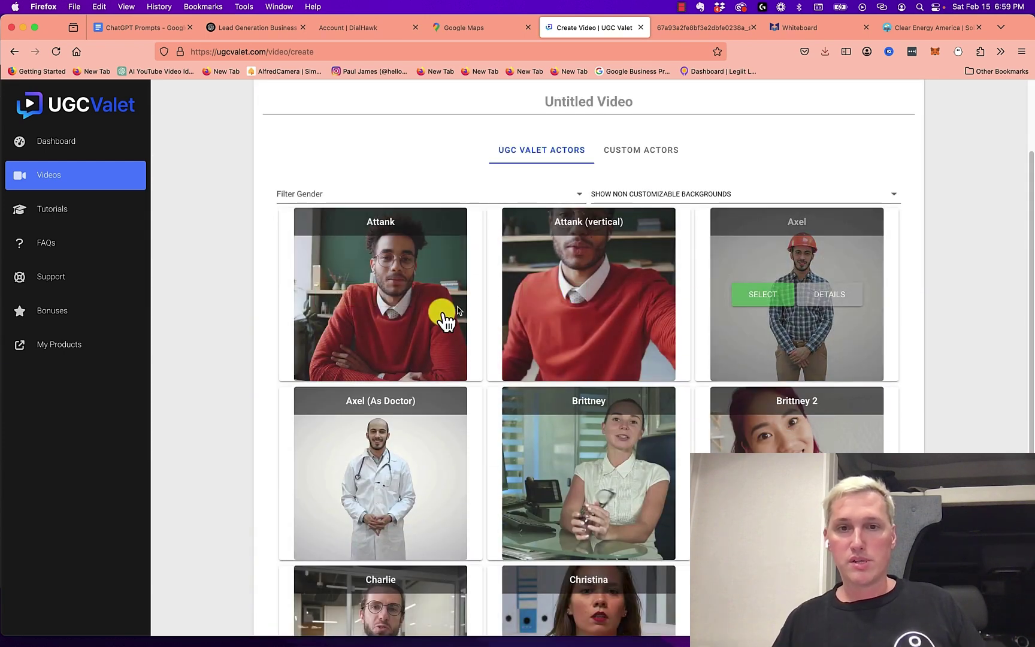
pyautogui.moveTo(388, 308)
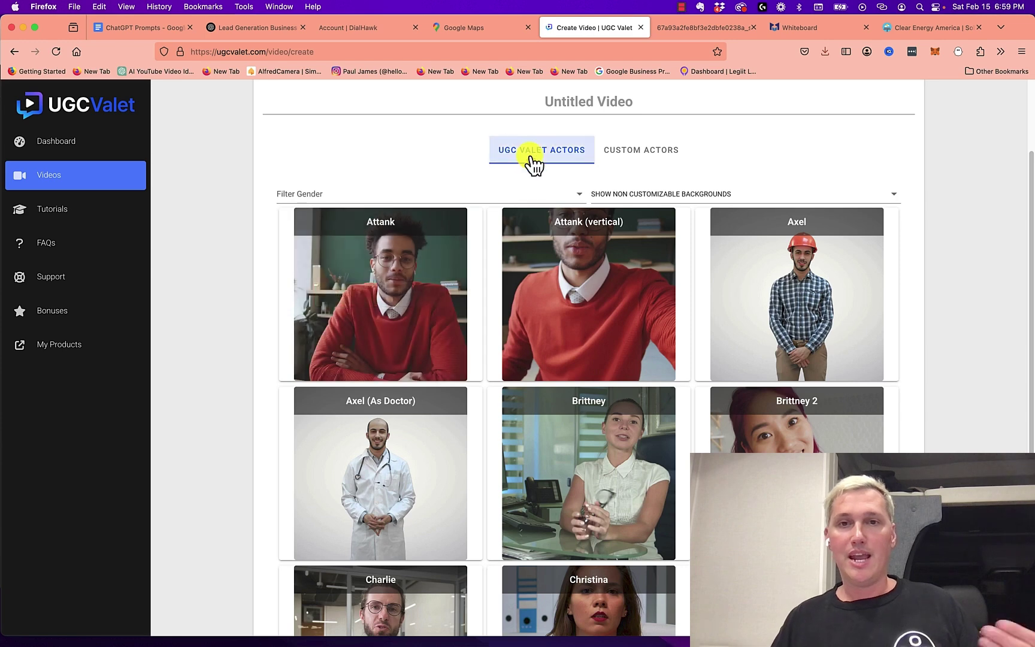
# Play the previously generated hard-hat actor .mp4 and skip ahead near its call-to-action ending
pyautogui.click(671, 30)
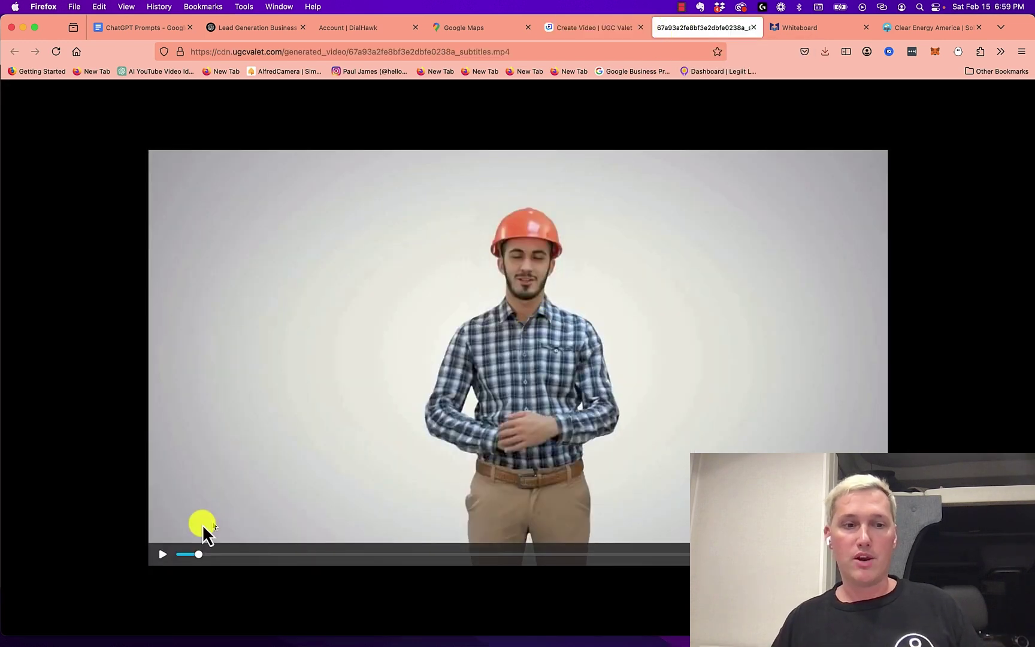
pyautogui.click(166, 553)
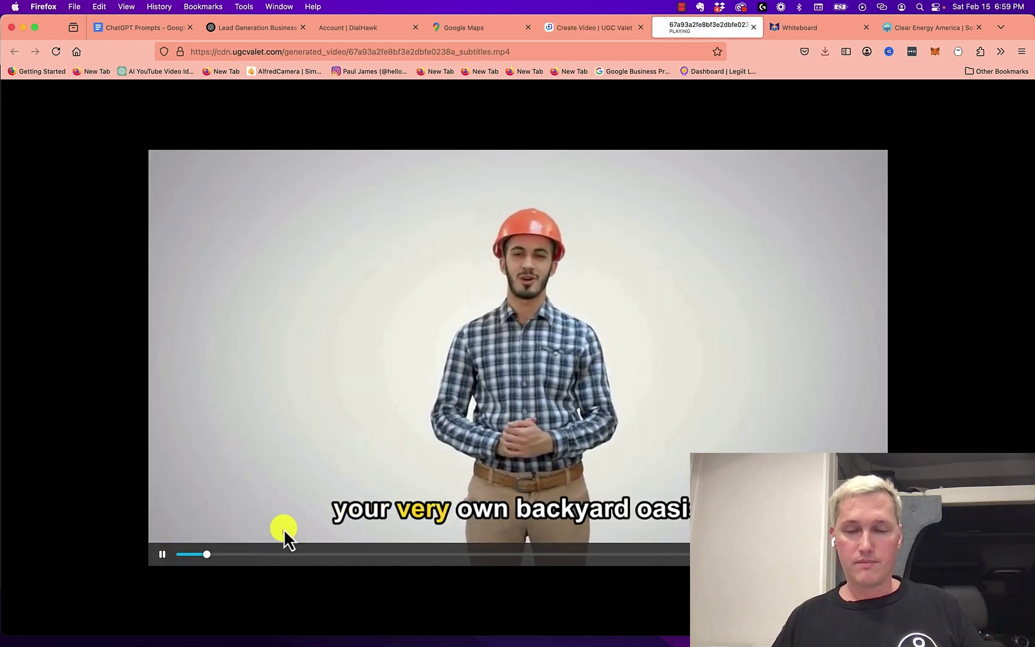
pyautogui.click(159, 558)
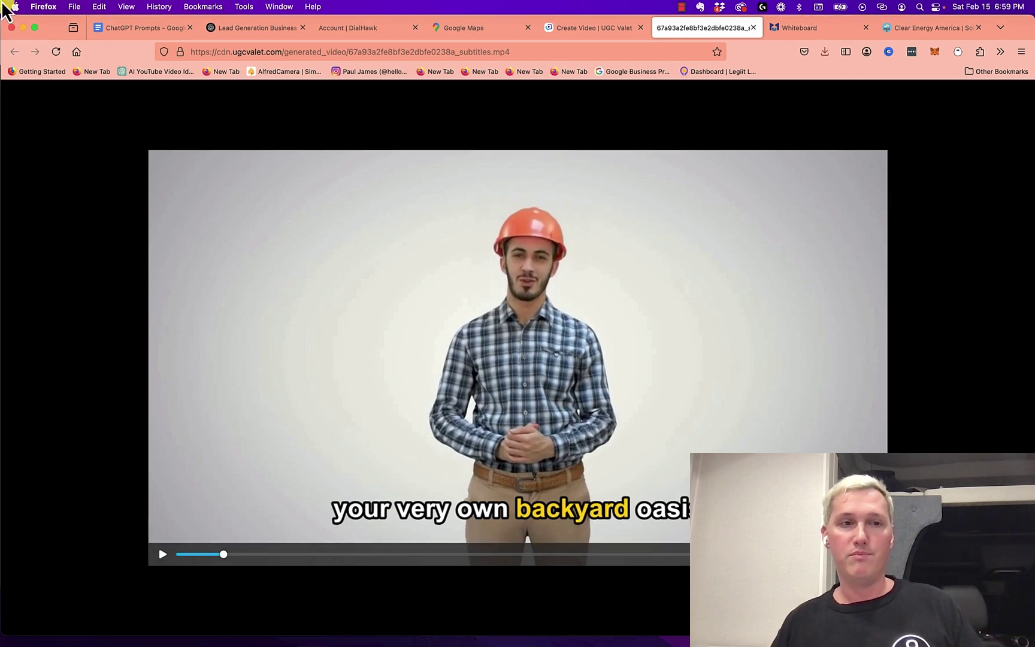
pyautogui.moveTo(3, 9)
pyautogui.click(300, 354)
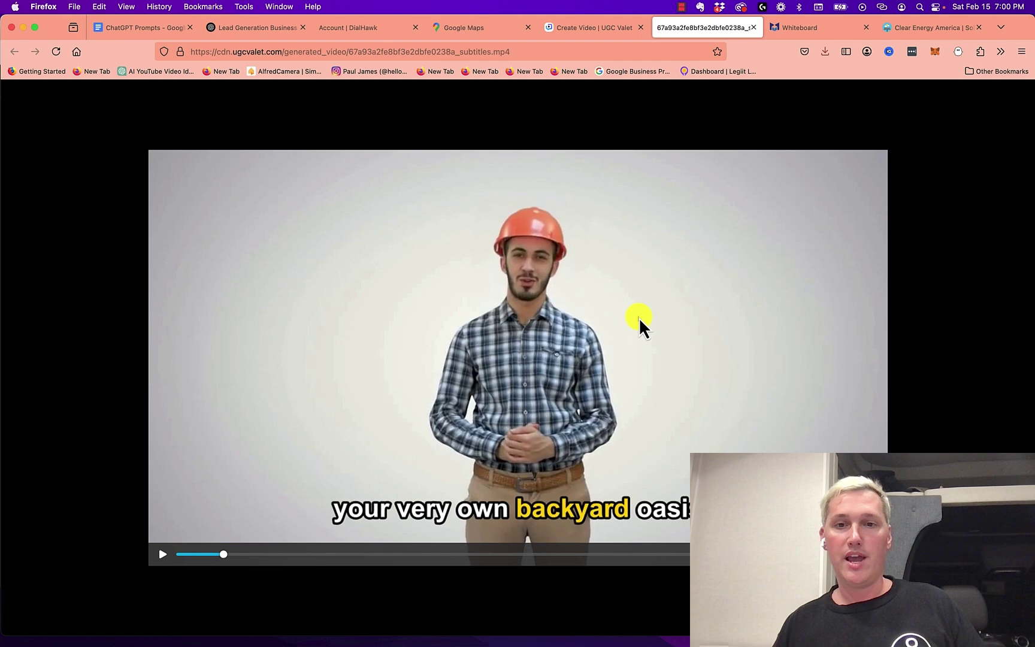
pyautogui.moveTo(556, 554); pyautogui.dragTo(677, 554)
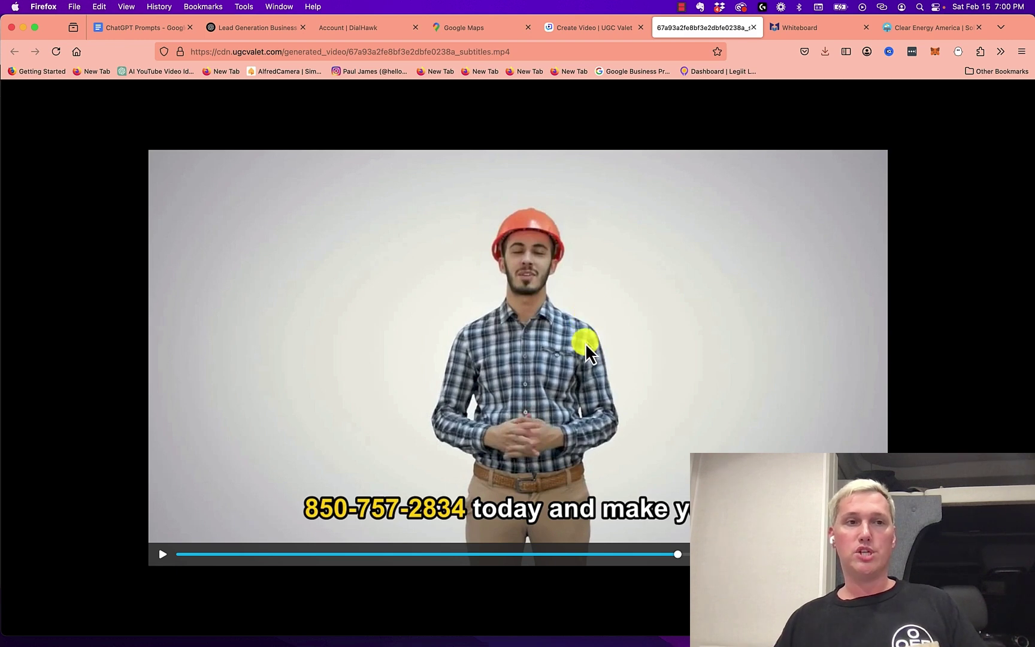
# Open a blank invideo AI v3.0 prompt page, then return to the Firefox ChatGPT Prompts document
pyautogui.moveTo(3, 9)
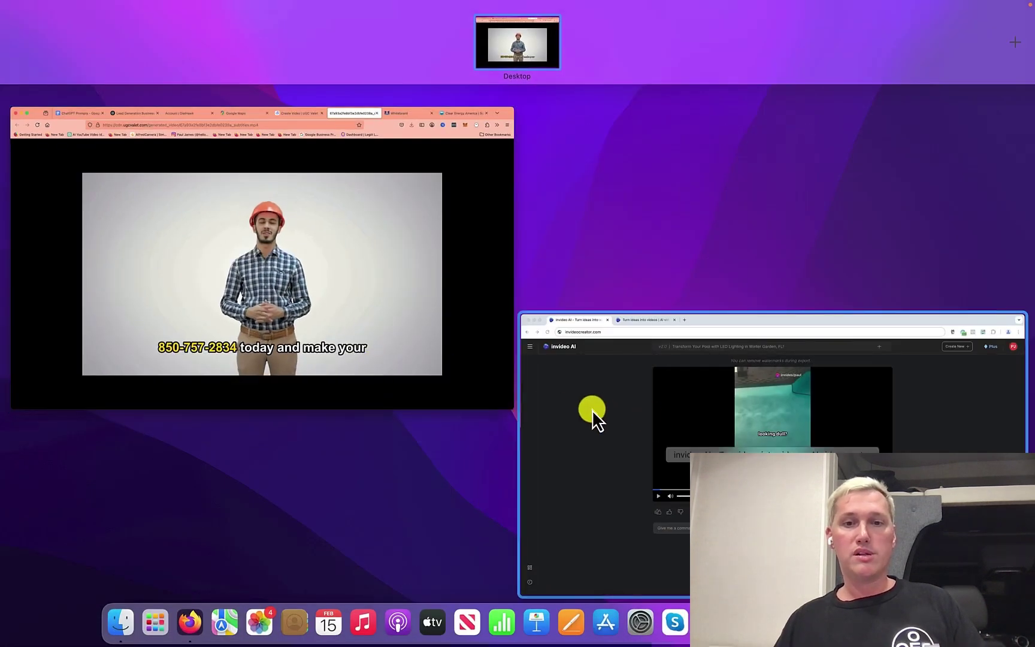
pyautogui.click(592, 410)
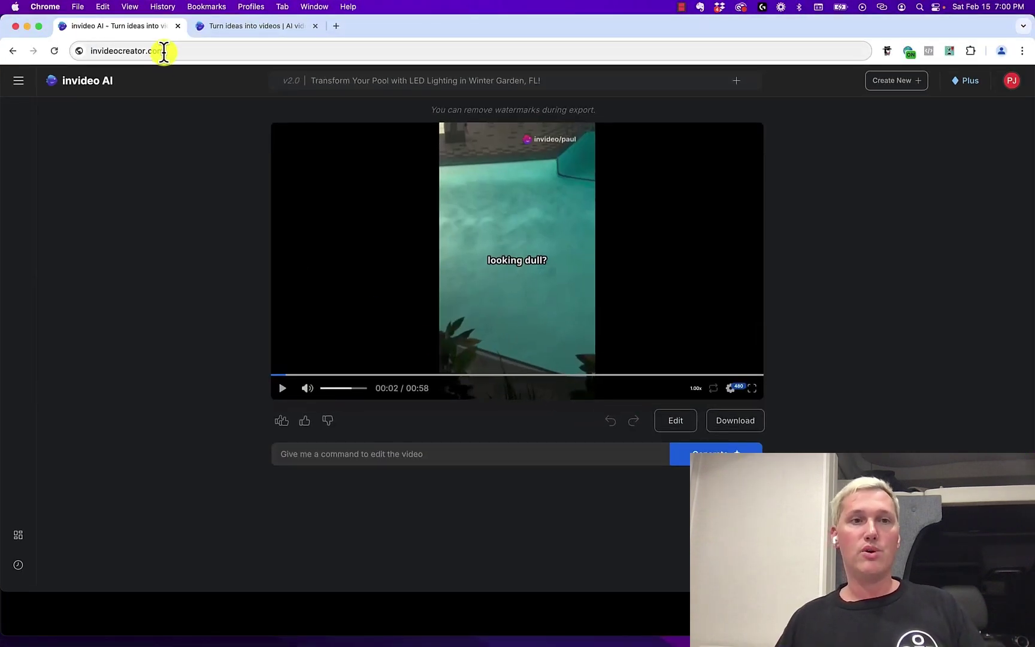
pyautogui.click(232, 32)
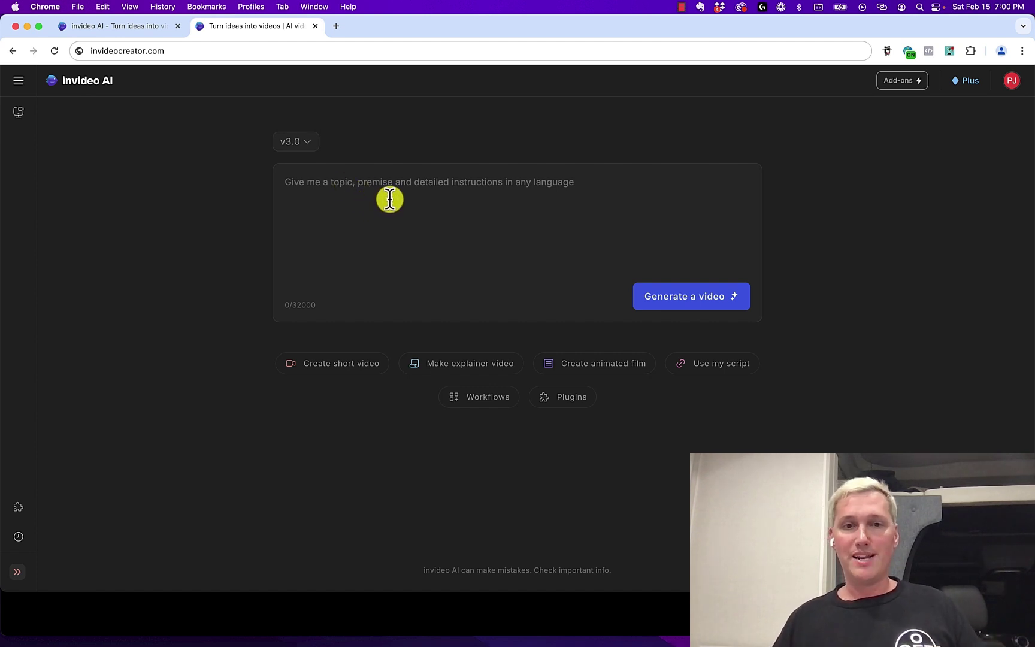
pyautogui.hotkey('ctrl', 'Up')
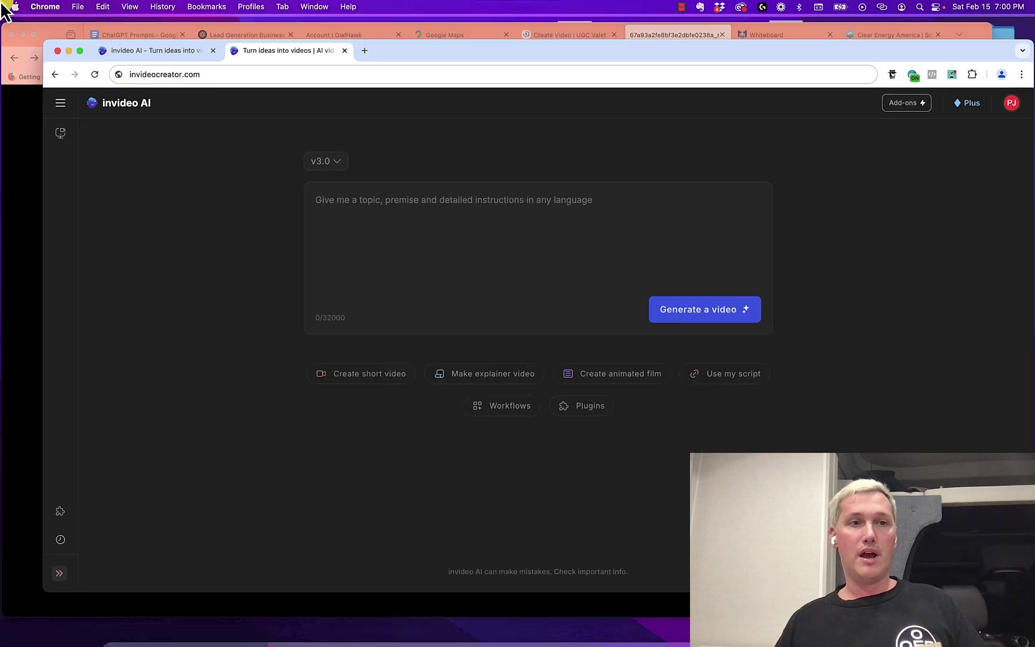
pyautogui.click(254, 189)
# In the Lead Generation ChatGPT chat, select the '$0 Down Solar + Lower Energy Bills' heading and tagline
pyautogui.click(129, 24)
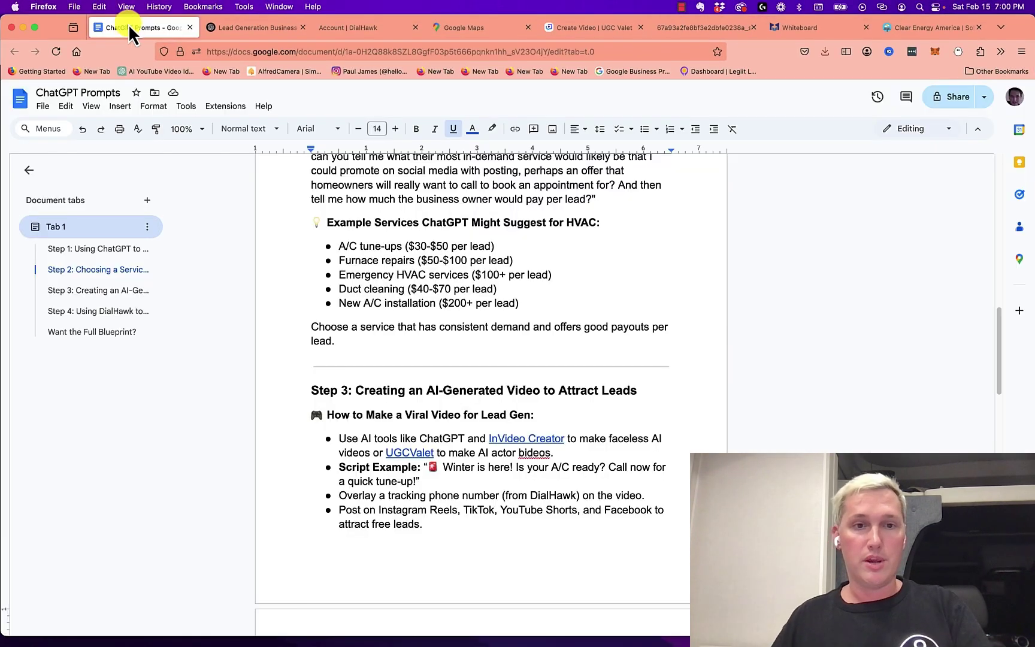
pyautogui.click(238, 32)
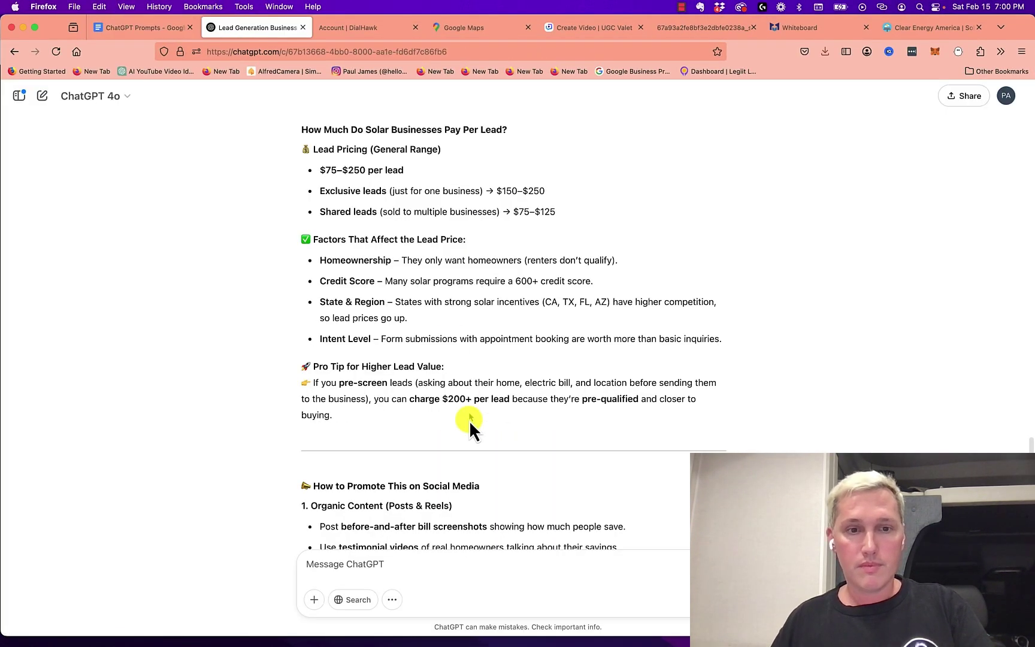
pyautogui.scroll(-1, 469, 420)
pyautogui.scroll(10, 465, 396)
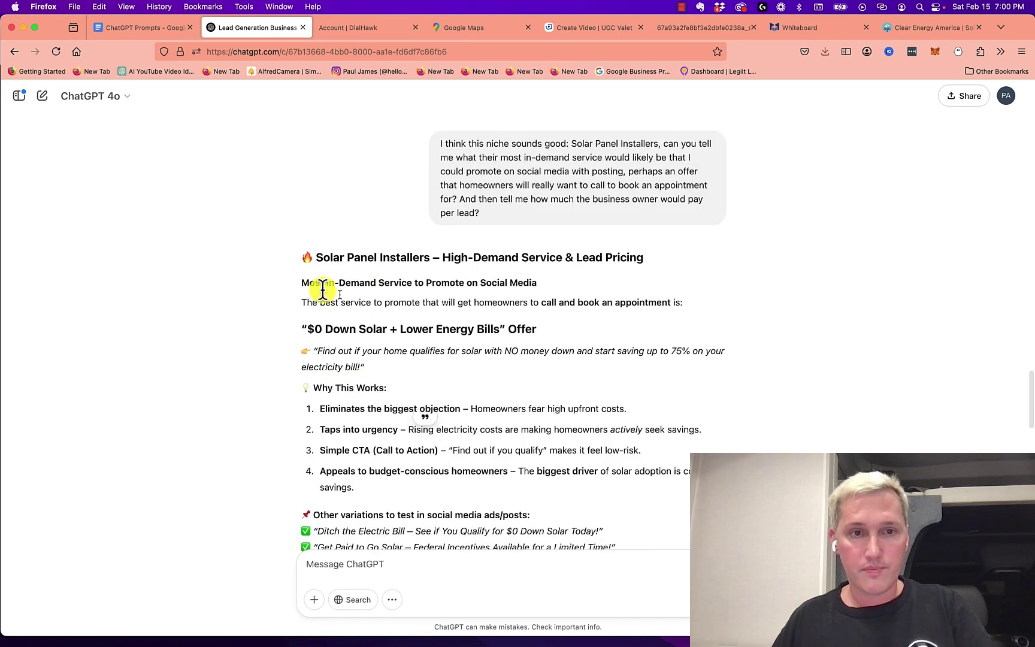
pyautogui.moveTo(307, 329); pyautogui.dragTo(413, 329)
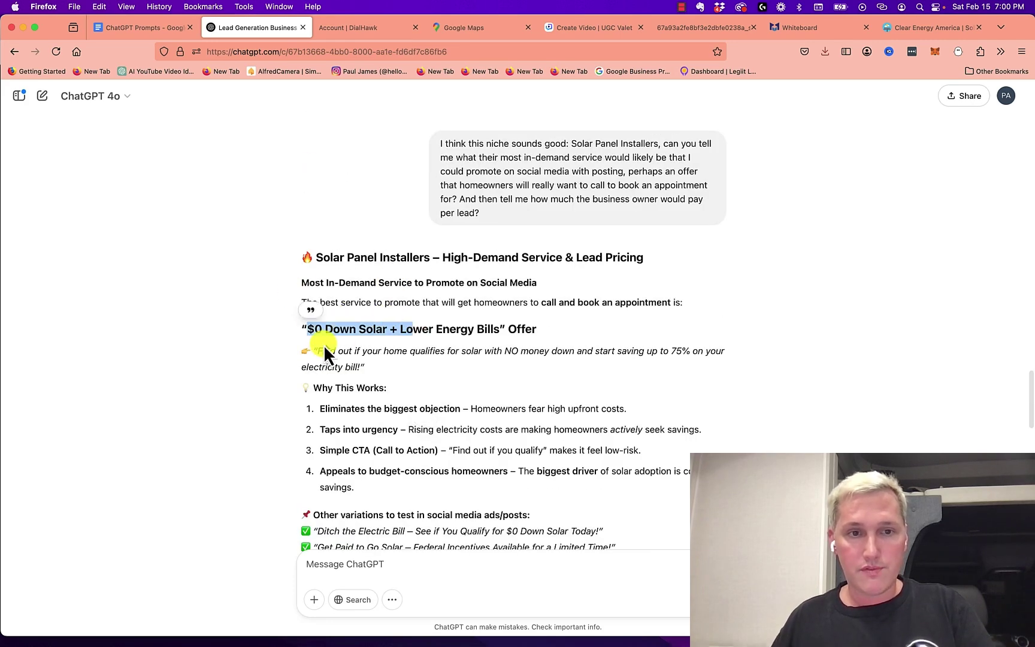
pyautogui.moveTo(365, 366); pyautogui.dragTo(300, 328)
pyautogui.press('super+c')
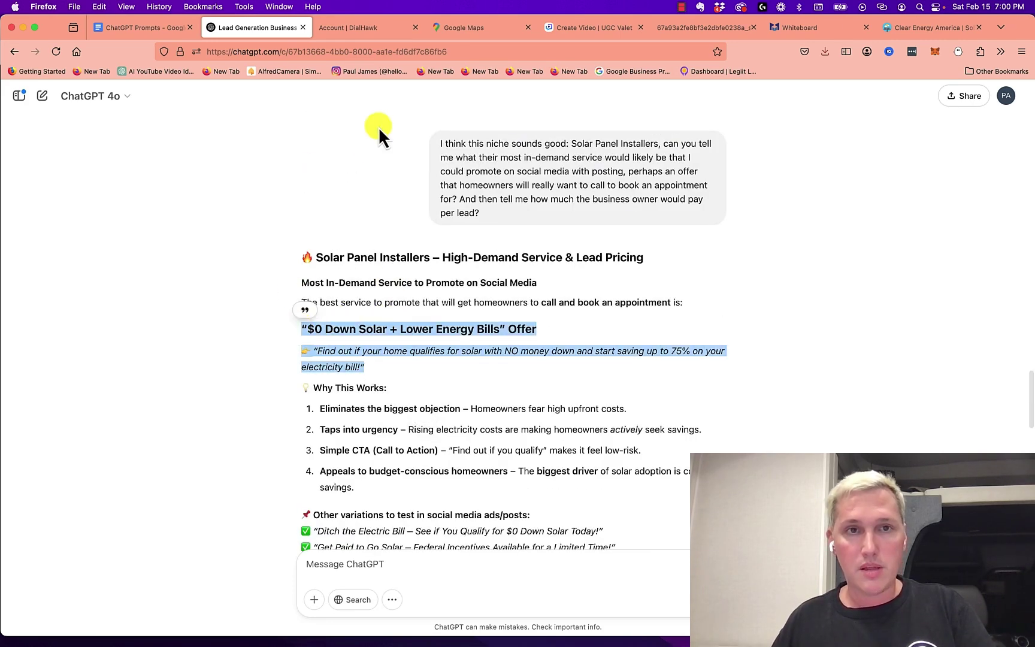
# Bring the invideo AI window forward and open its model-version list
pyautogui.hotkey('ctrl', 'Up')
pyautogui.click(701, 384)
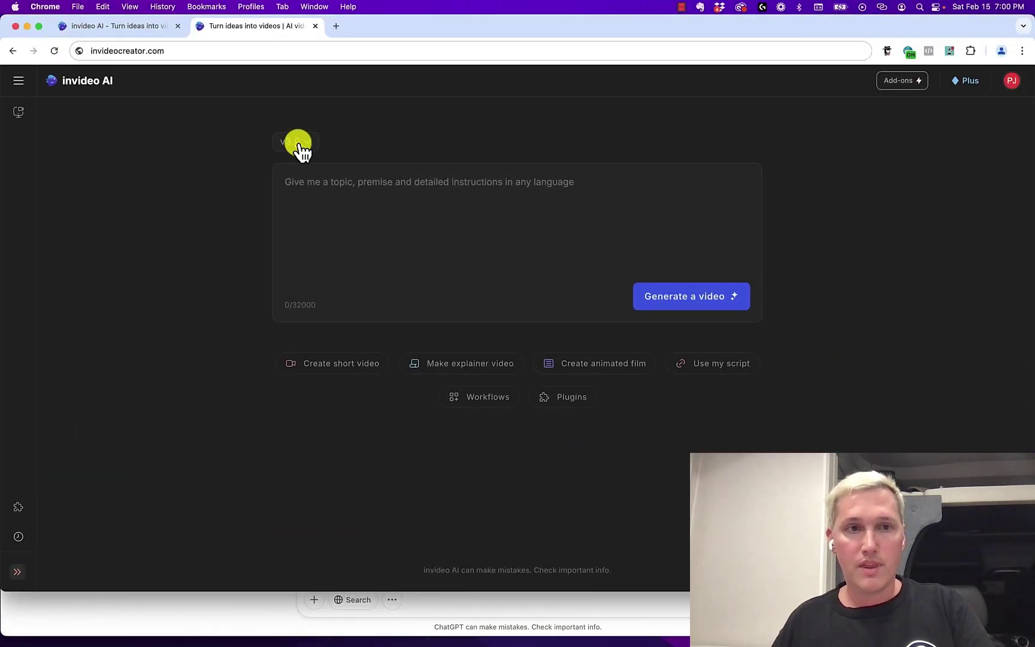
pyautogui.click(294, 142)
# Paste the solar offer into a fresh v2.0 prompt and copy the DialHawk tracking number
pyautogui.click(363, 236)
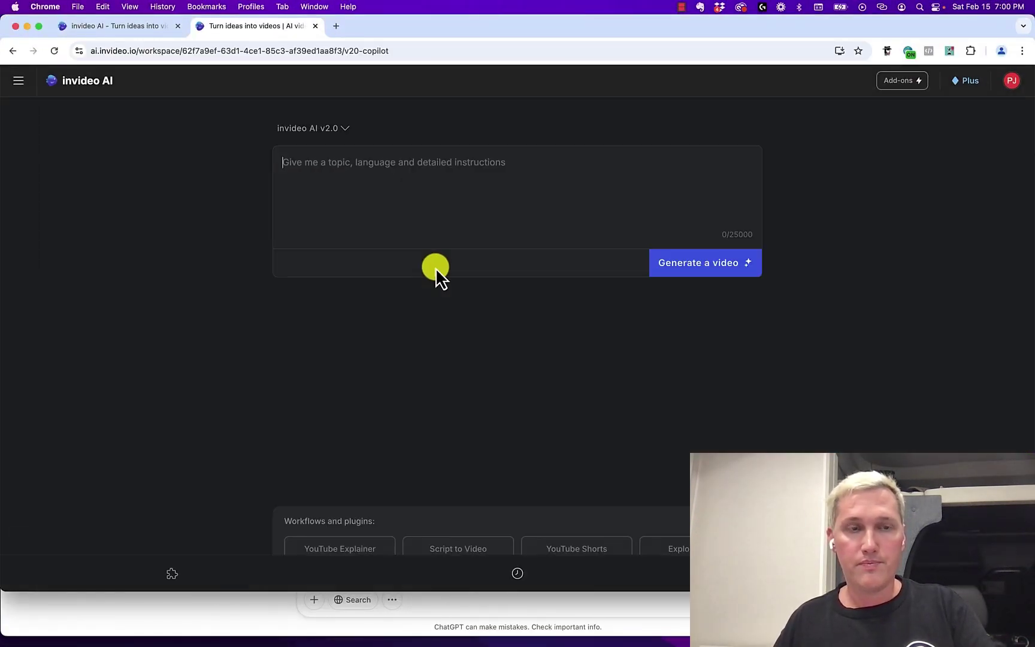
pyautogui.press('super+v')
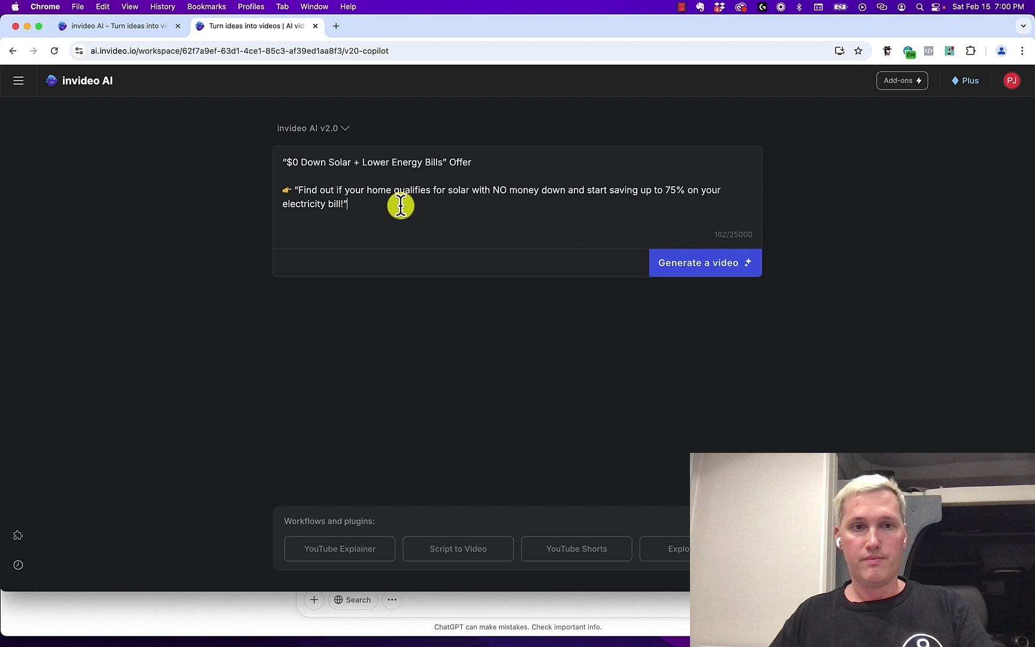
pyautogui.hotkey('ctrl', 'Up')
pyautogui.click(192, 201)
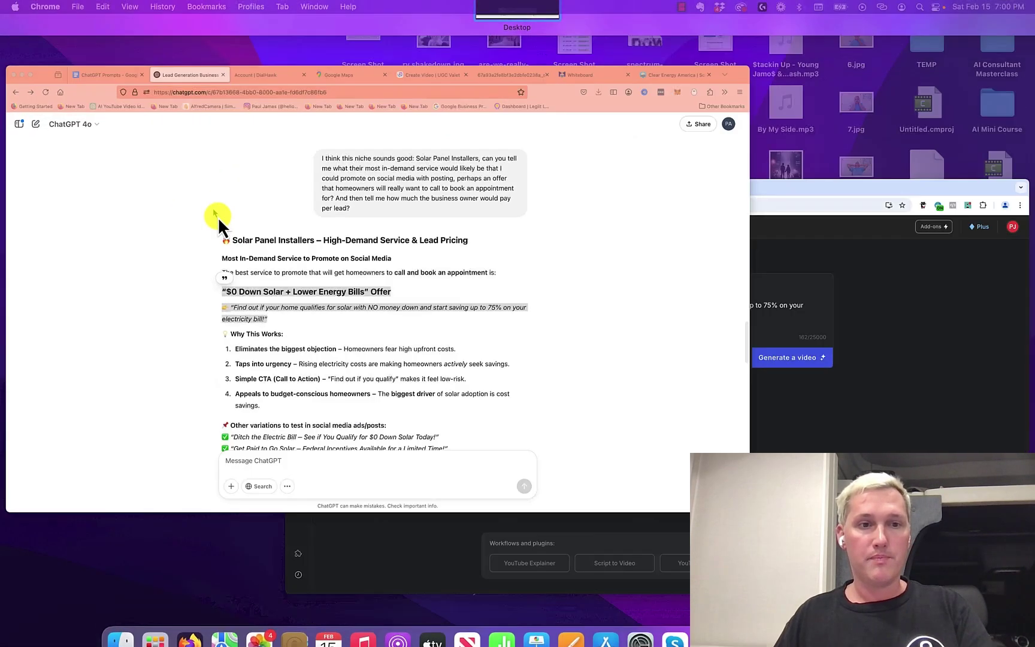
pyautogui.click(335, 28)
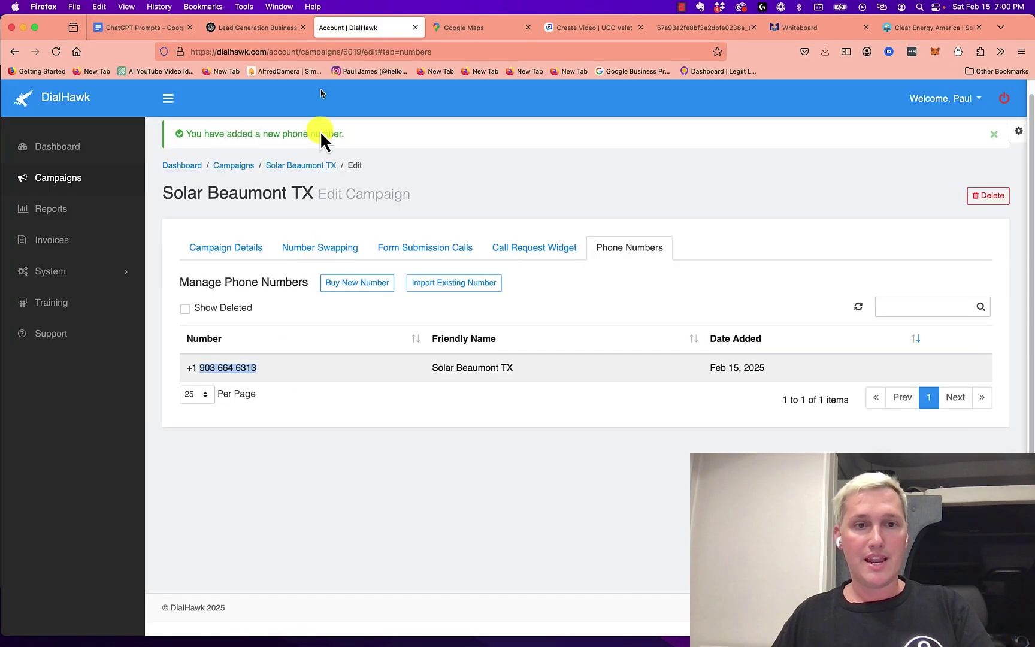
pyautogui.press('super+c')
pyautogui.hotkey('ctrl', 'Up')
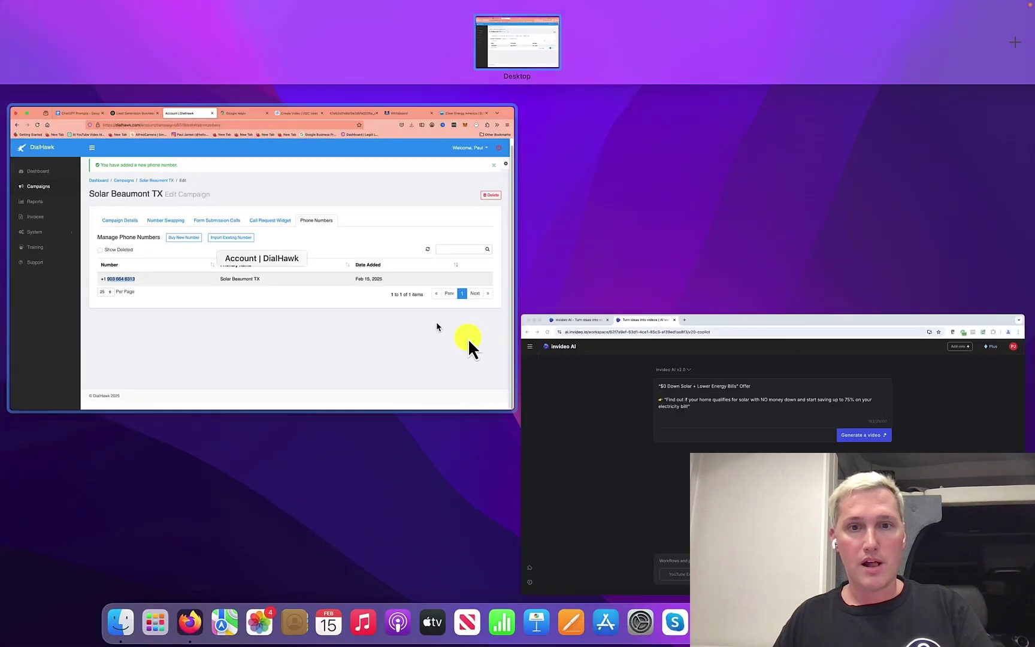
pyautogui.click(662, 365)
# Add a 'Please have them call' line with the tracking number, correcting its hyphenation
pyautogui.click(463, 233)
pyautogui.press('Return')
pyautogui.press('Return')
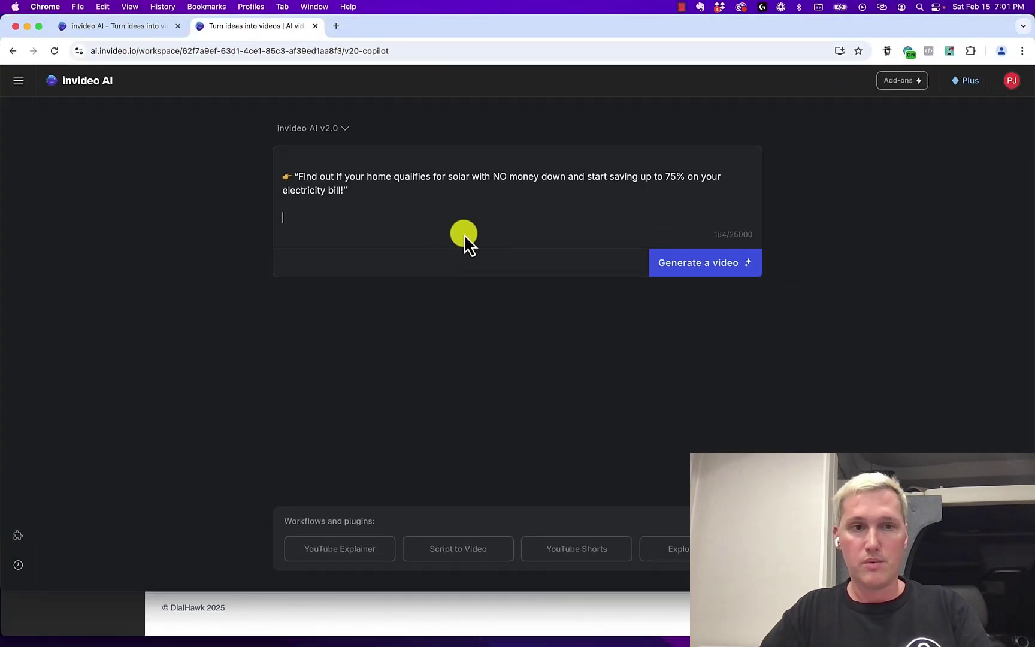
pyautogui.write('PLease have them')
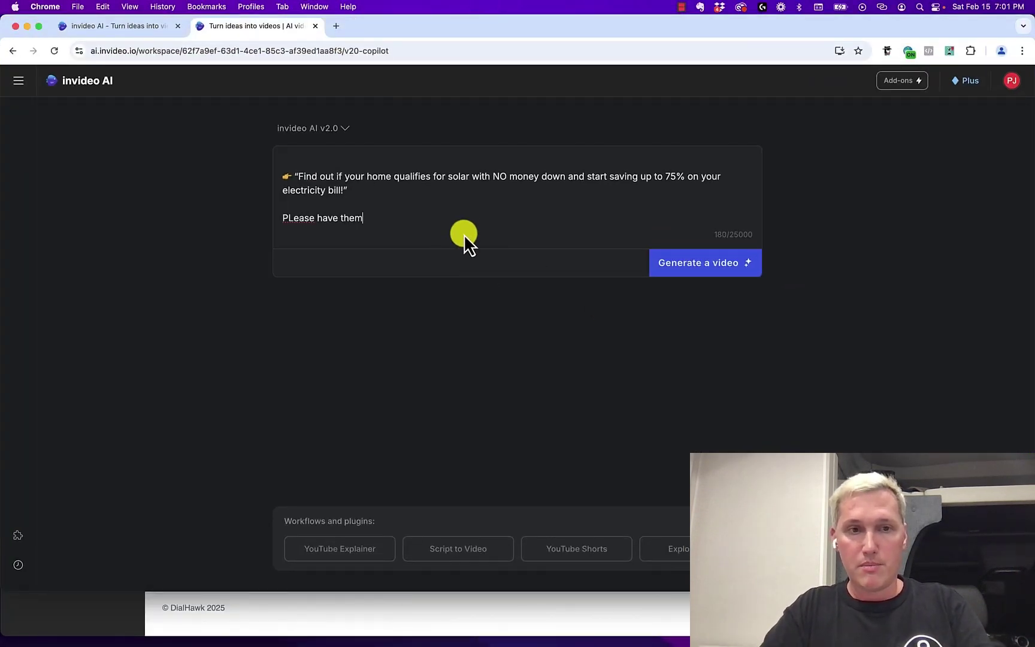
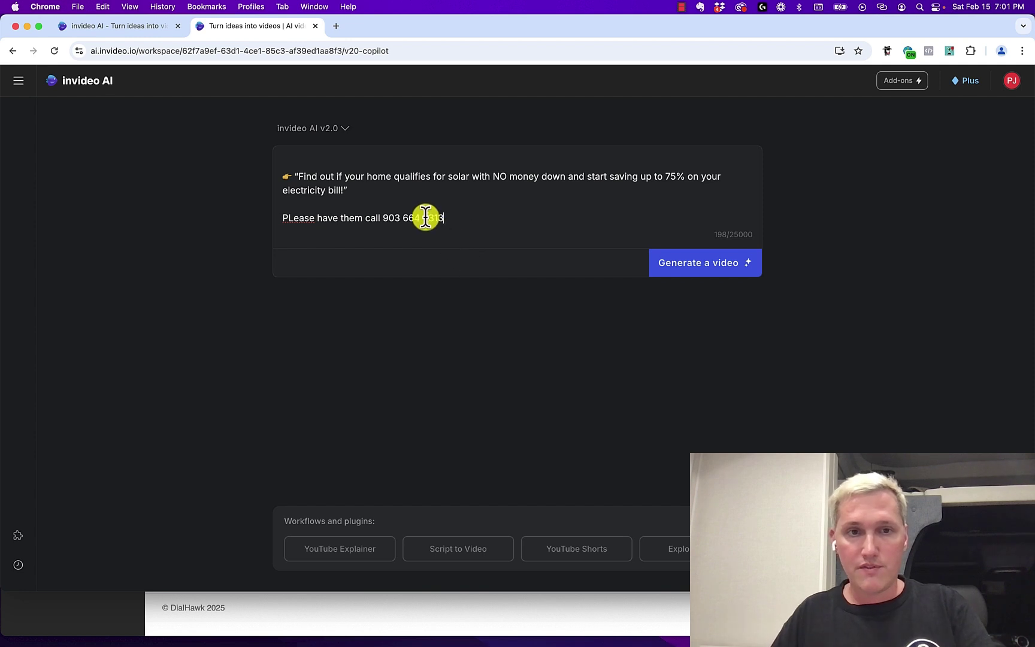
pyautogui.click(427, 217)
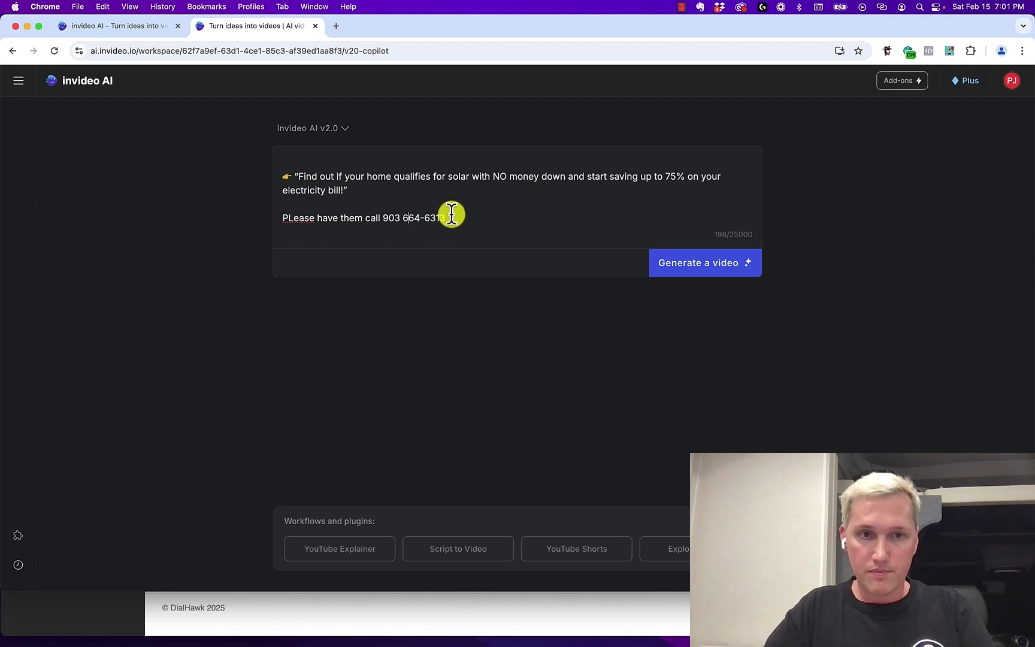
pyautogui.press('BackSpace')
pyautogui.write('-')
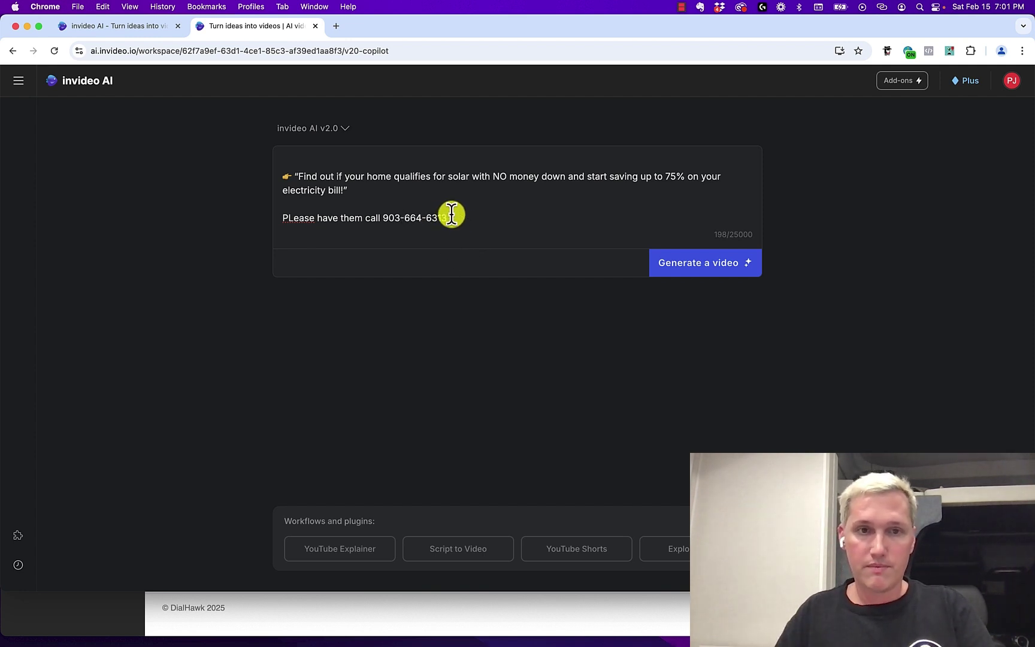
pyautogui.click(516, 217)
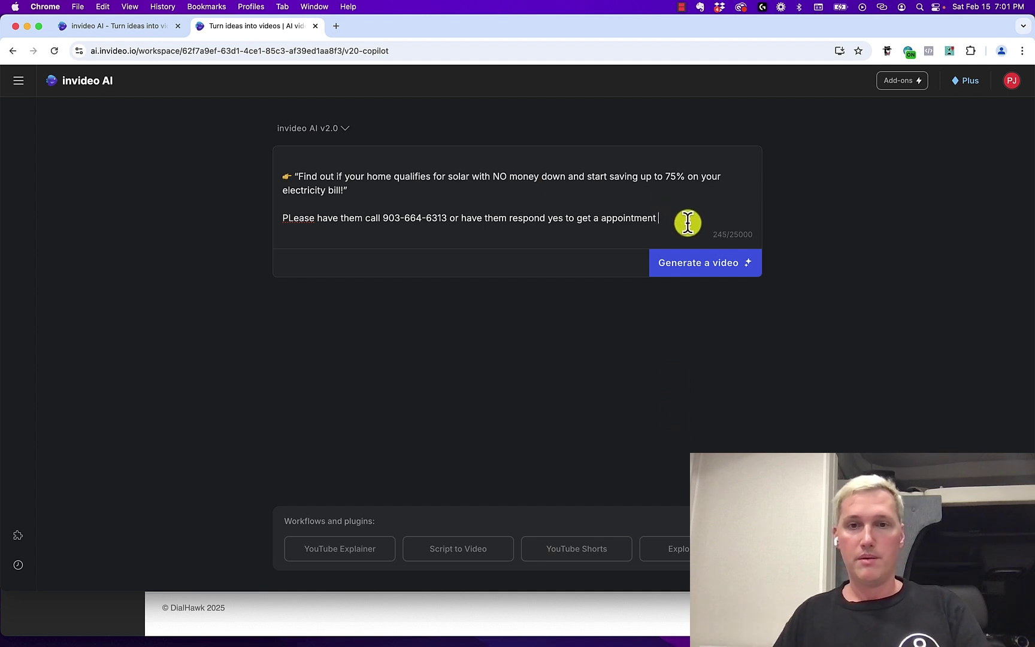
pyautogui.moveTo(655, 220); pyautogui.dragTo(672, 233)
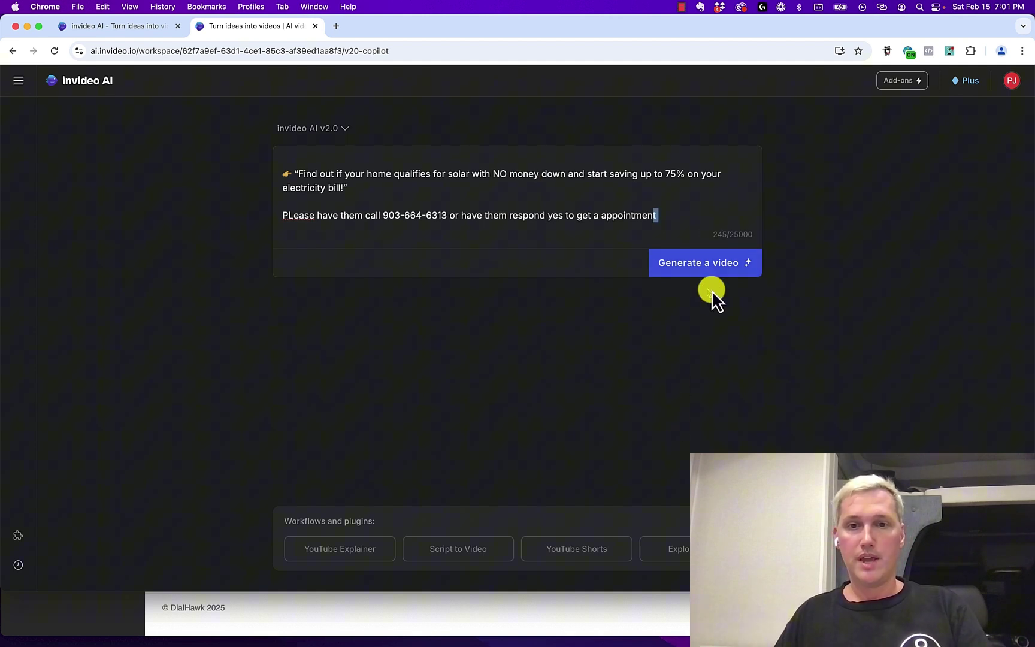
# Preview the 58-second pool-lighting video up to its call-number caption, then bring DialHawk back
pyautogui.click(149, 30)
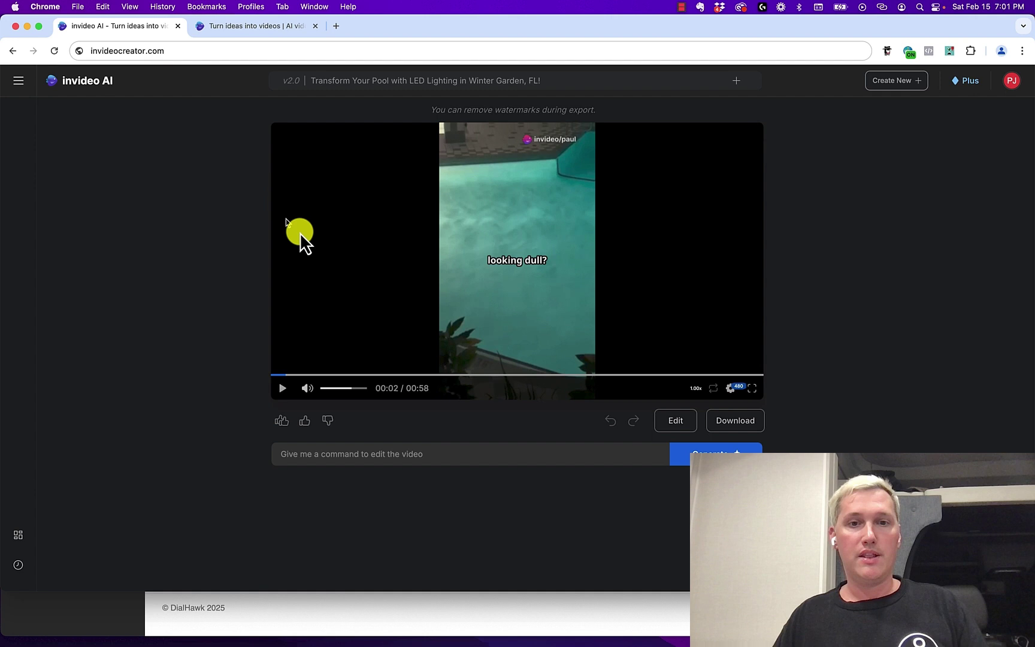
pyautogui.click(280, 389)
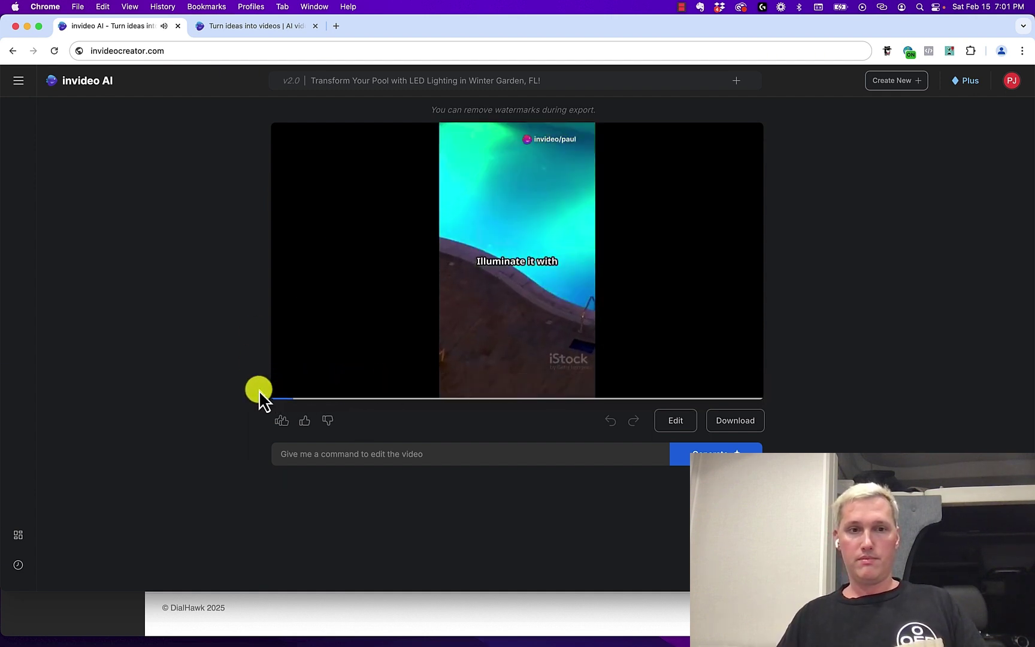
pyautogui.click(281, 390)
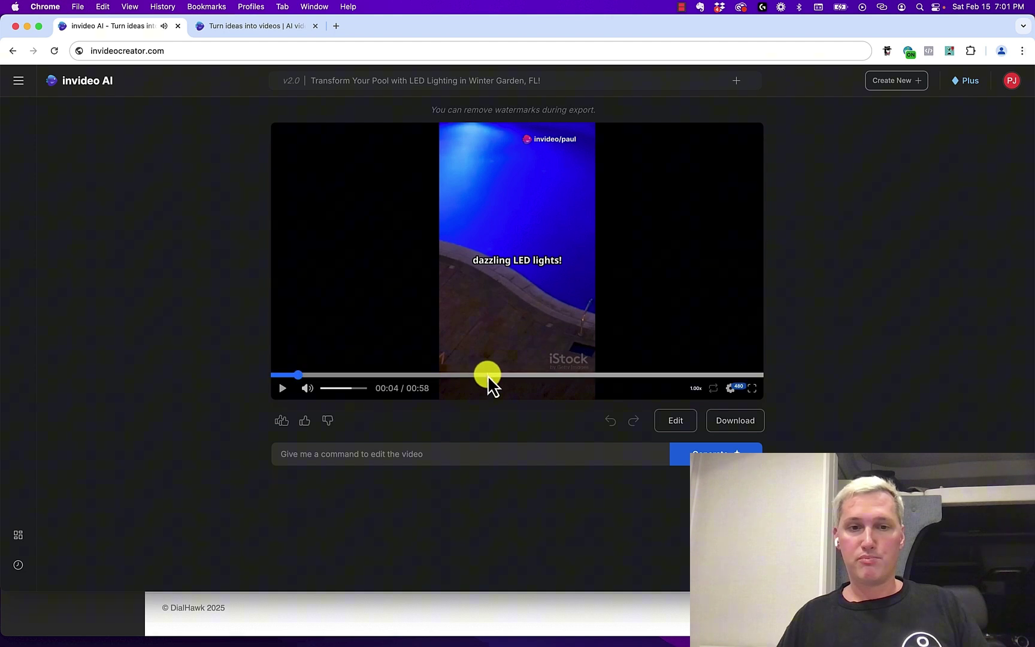
pyautogui.moveTo(488, 375); pyautogui.dragTo(671, 374)
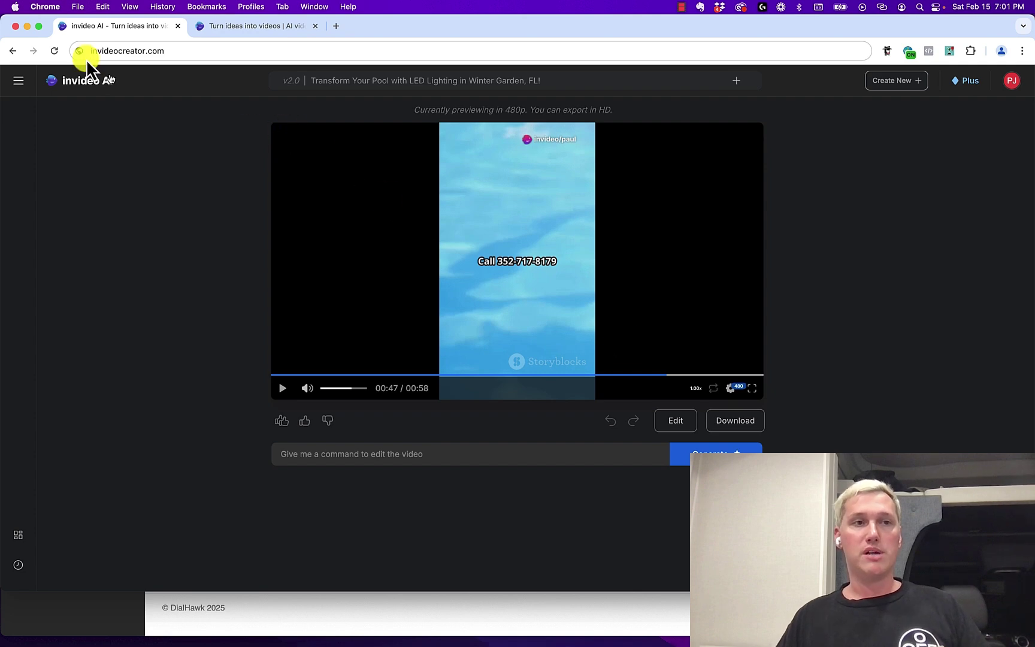
pyautogui.moveTo(12, 24)
pyautogui.click(375, 199)
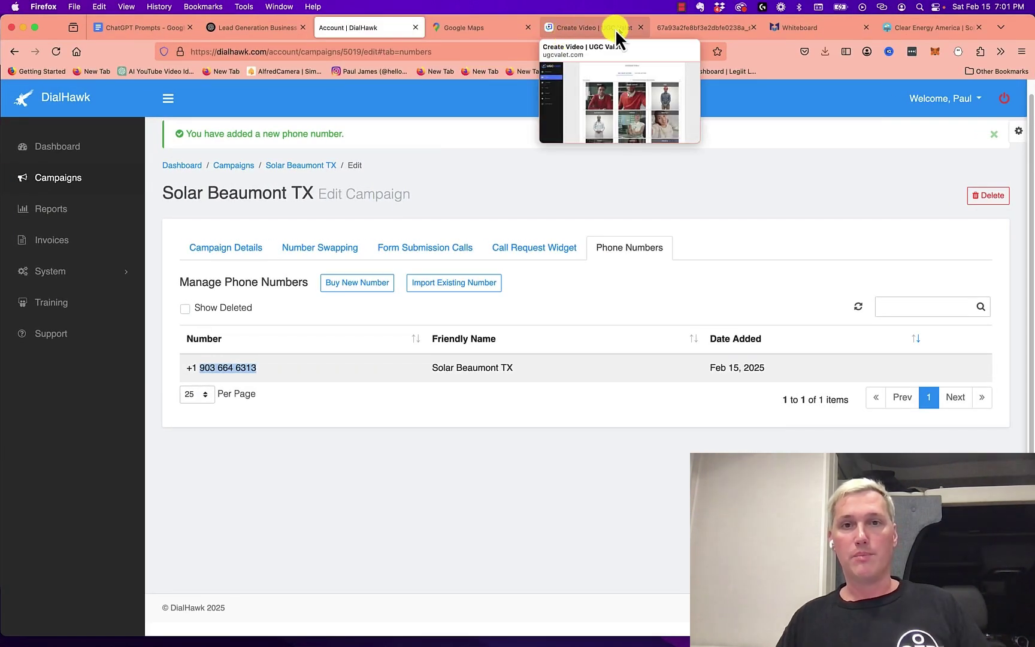
# View the UGC Valet hard-hat solar video, then open the blank Math Learning Center whiteboard
pyautogui.moveTo(143, 30)
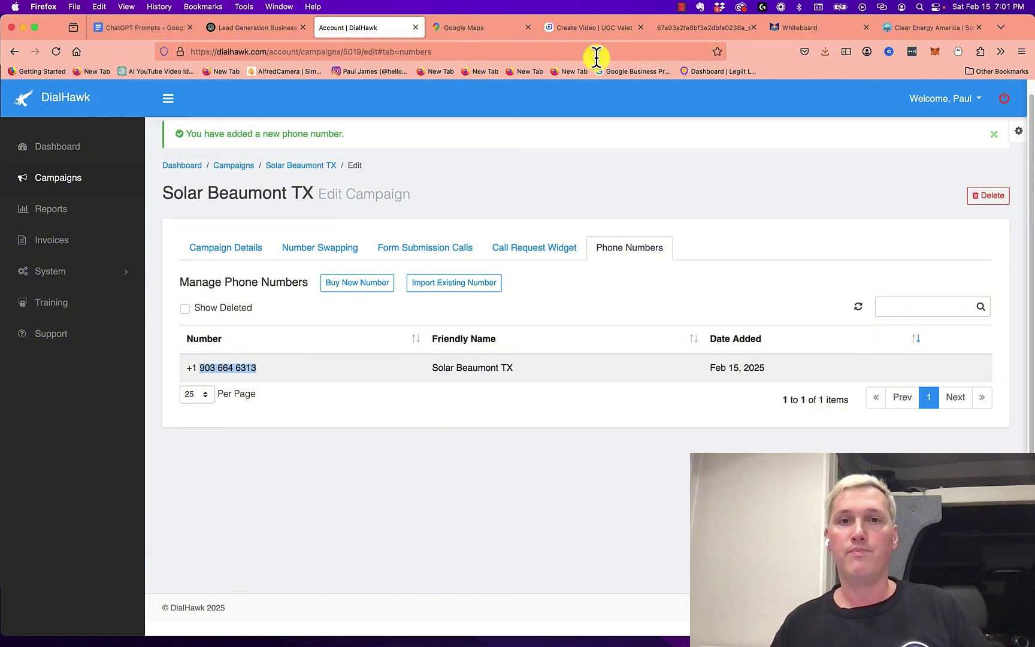
pyautogui.click(662, 35)
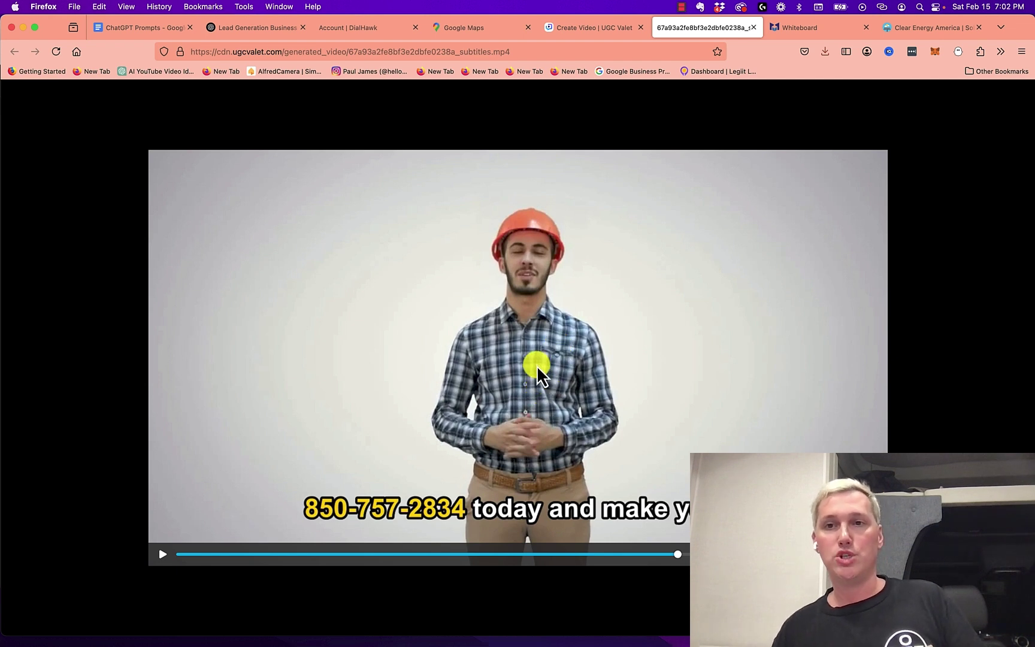
pyautogui.click(798, 30)
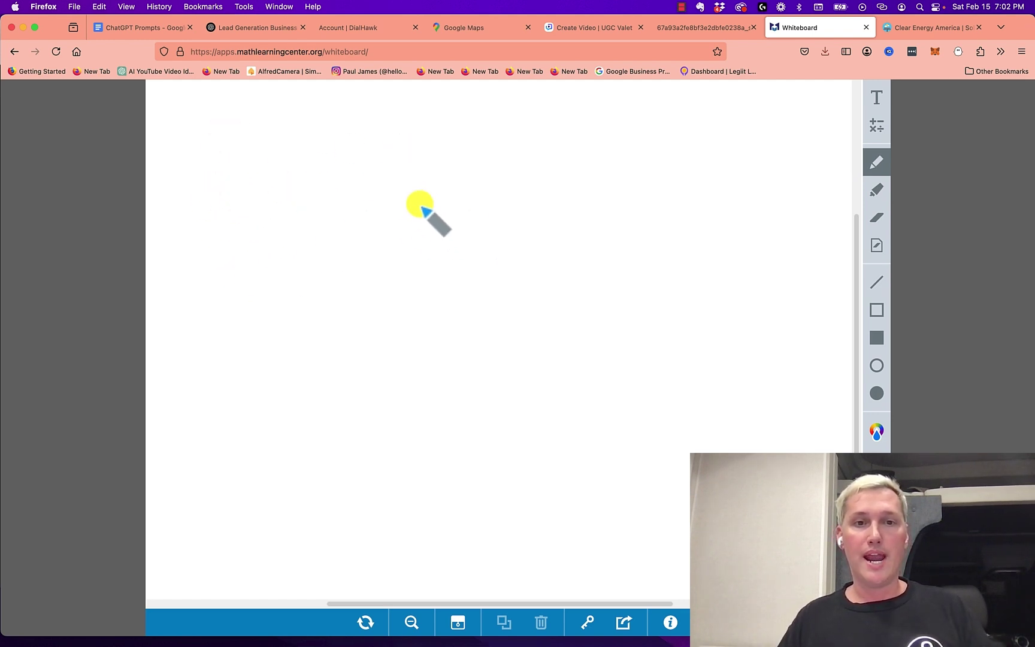
# Draw a box, write 'IG' inside it, and add the underlined title 'I Love BeaumonTX' above
pyautogui.moveTo(409, 193)
pyautogui.mouseDown()
pyautogui.moveTo(407, 255)
pyautogui.moveTo(538, 241)
pyautogui.moveTo(498, 180)
pyautogui.moveTo(409, 184)
pyautogui.mouseUp()
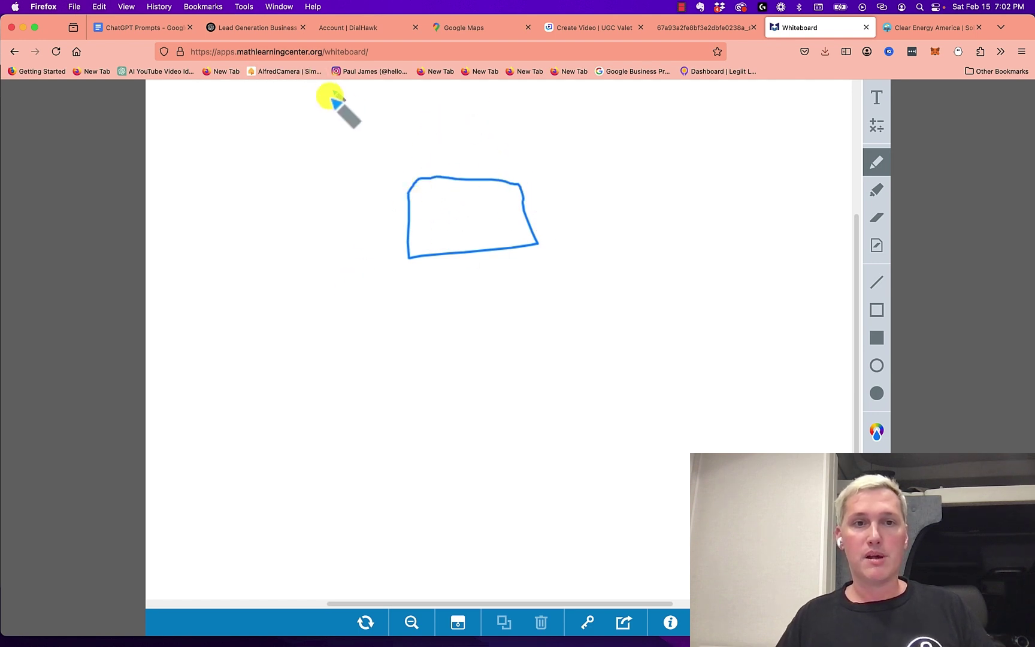
pyautogui.moveTo(312, 105); pyautogui.dragTo(329, 104)
pyautogui.moveTo(321, 106)
pyautogui.mouseDown()
pyautogui.moveTo(346, 119)
pyautogui.moveTo(626, 93)
pyautogui.moveTo(665, 103)
pyautogui.mouseUp()
pyautogui.moveTo(663, 86); pyautogui.dragTo(652, 107)
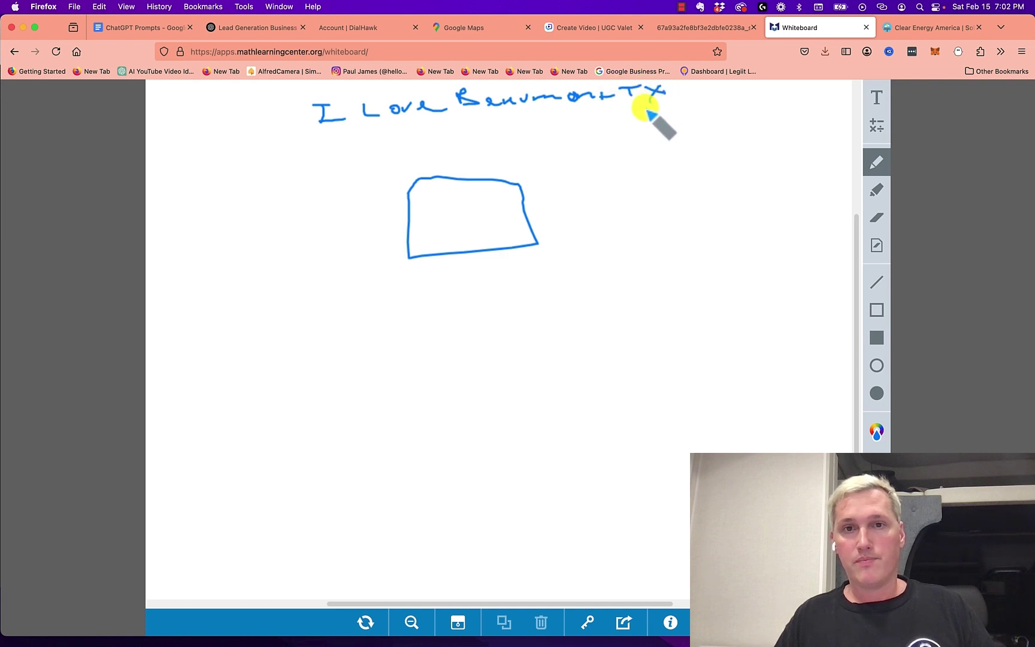
pyautogui.moveTo(433, 211)
pyautogui.mouseDown()
pyautogui.moveTo(440, 231)
pyautogui.moveTo(491, 225)
pyautogui.mouseUp()
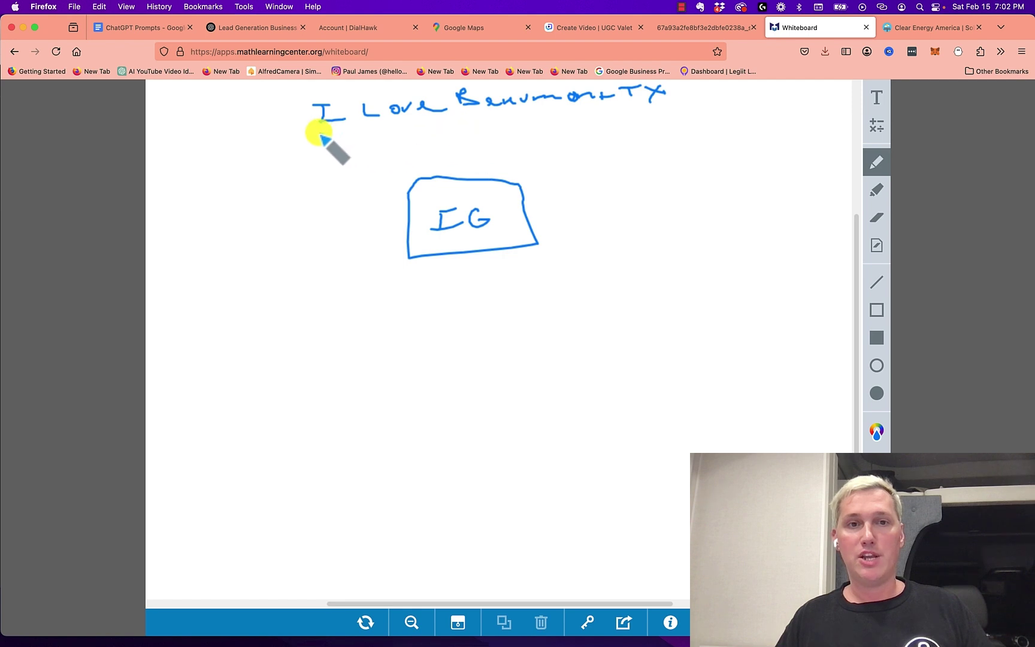
pyautogui.moveTo(333, 136); pyautogui.dragTo(637, 106)
# Draw an up arrow to the IG box, 'Yes' below it, a left arrow toward Yes, and a horizontal line
pyautogui.moveTo(429, 343)
pyautogui.mouseDown()
pyautogui.moveTo(462, 273)
pyautogui.moveTo(468, 288)
pyautogui.mouseUp()
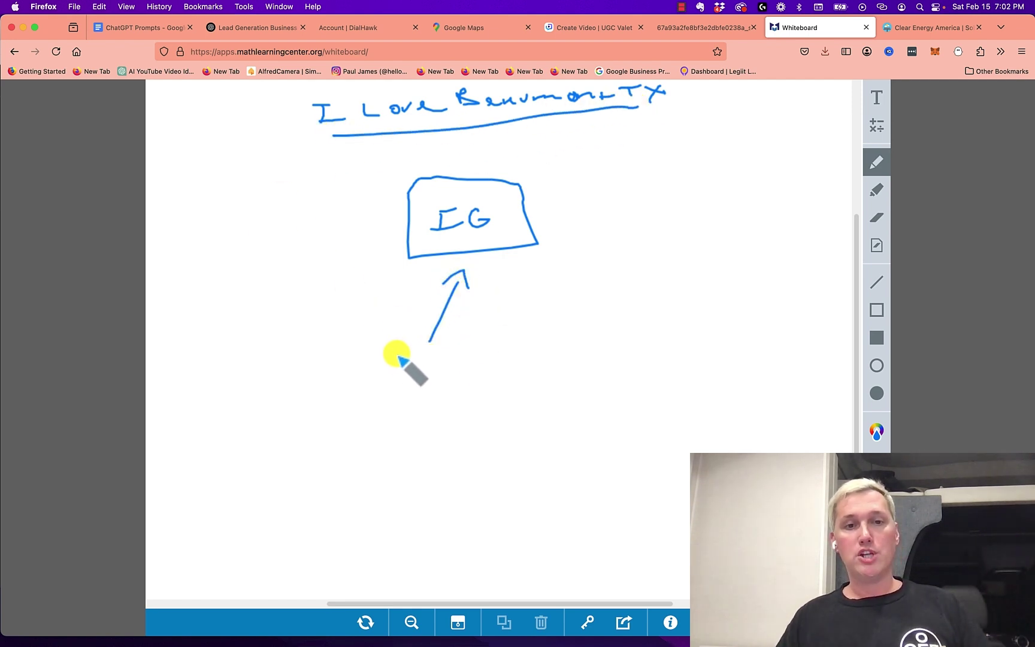
pyautogui.moveTo(386, 358)
pyautogui.mouseDown()
pyautogui.moveTo(391, 387)
pyautogui.moveTo(424, 372)
pyautogui.moveTo(423, 383)
pyautogui.mouseUp()
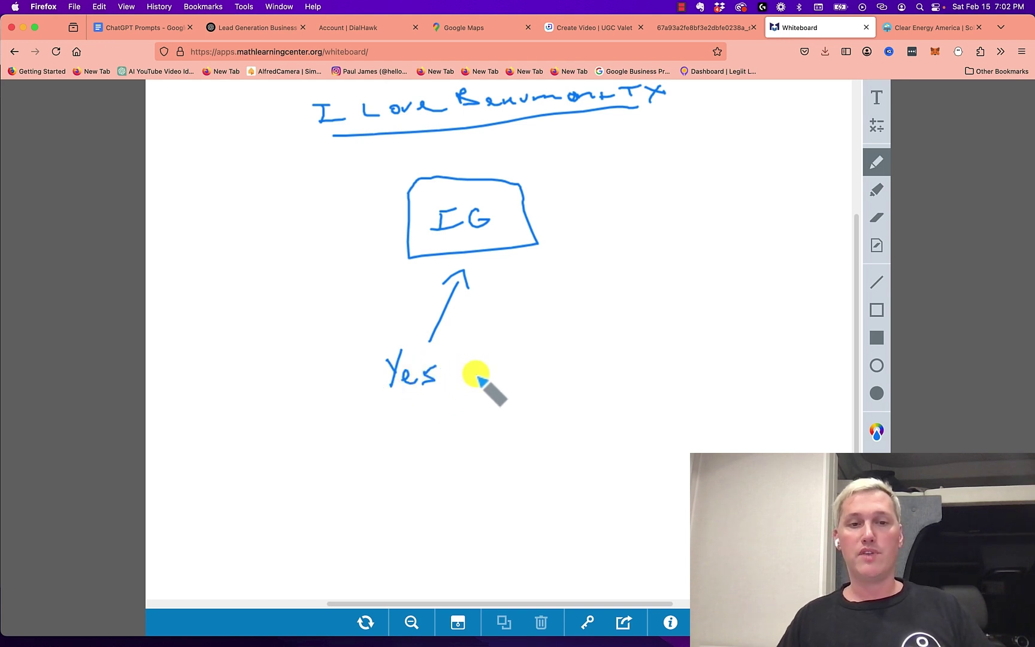
pyautogui.moveTo(533, 374)
pyautogui.mouseDown()
pyautogui.moveTo(495, 370)
pyautogui.moveTo(502, 386)
pyautogui.mouseUp()
pyautogui.click(359, 28)
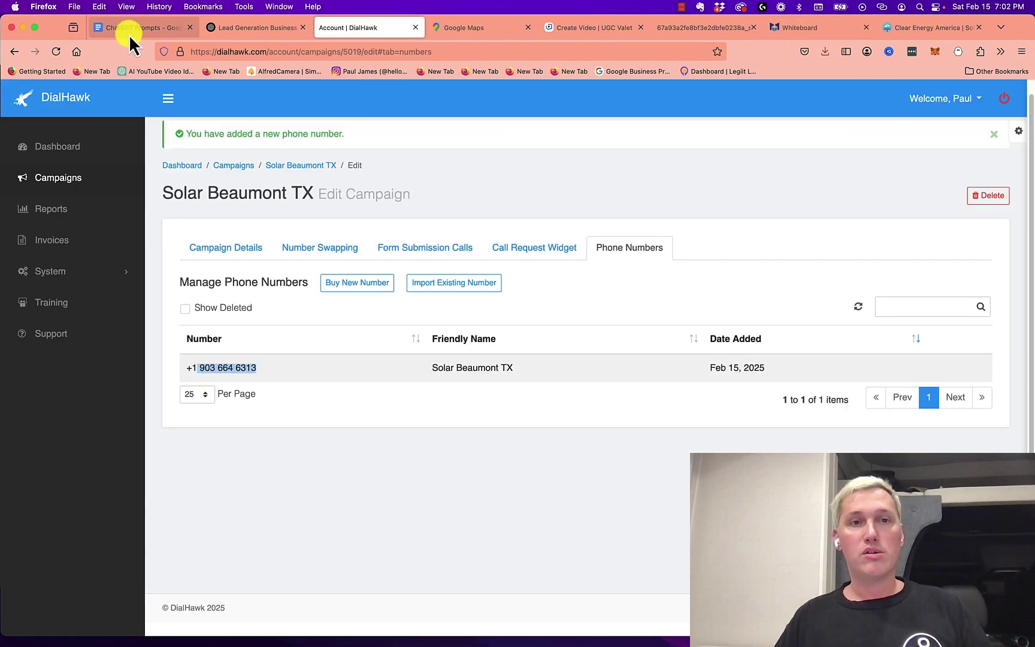
pyautogui.click(836, 29)
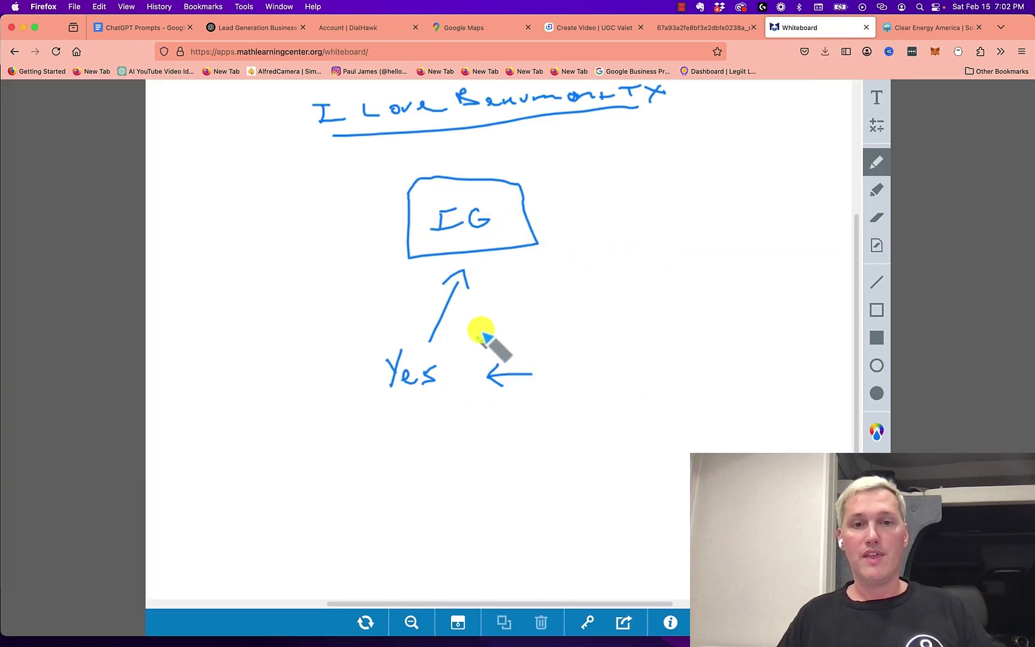
pyautogui.moveTo(459, 314); pyautogui.dragTo(597, 312)
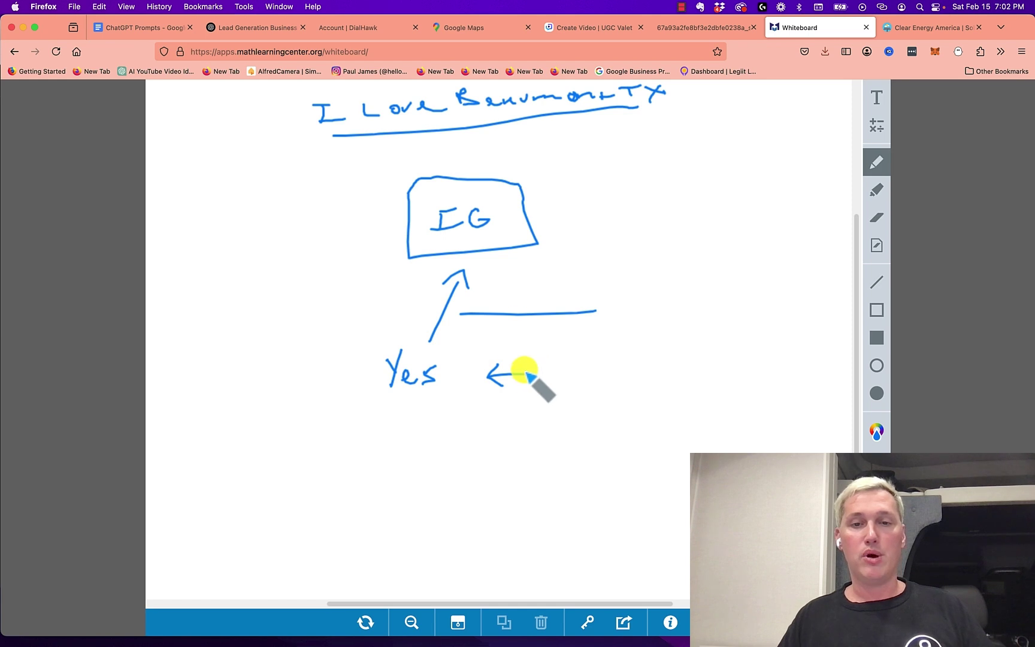